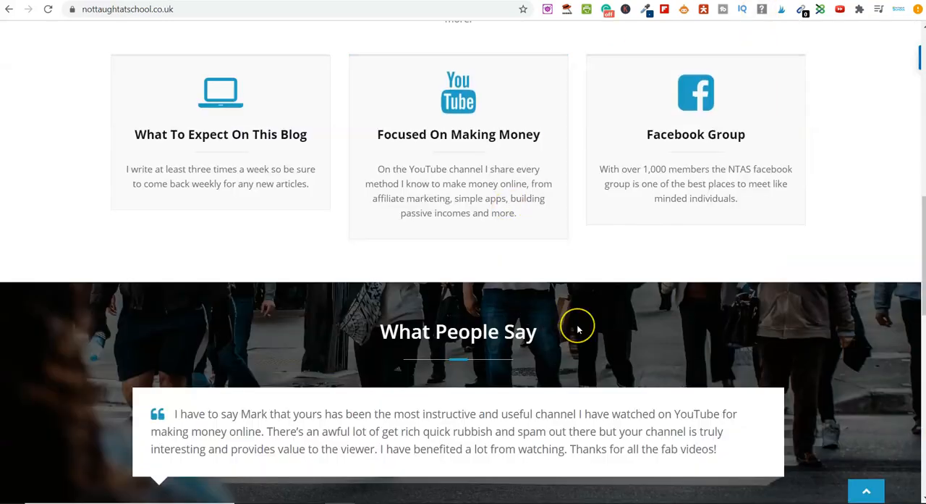
pyautogui.scroll(3, 578, 329)
pyautogui.scroll(1, 577, 329)
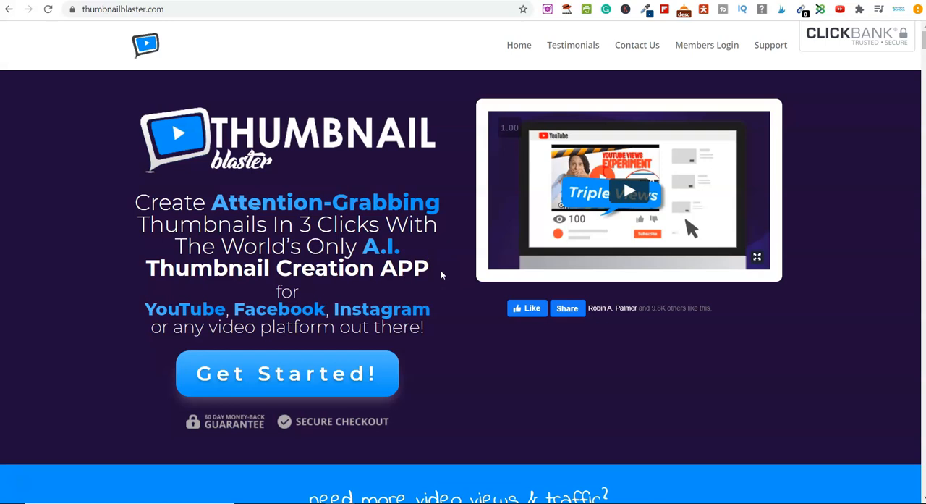
# Step: Examine the Thumbnail Blaster sales page's introduction and its three-step outline for selecting, customizing and publishing a thumbnail
pyautogui.scroll(-2, 441, 274)
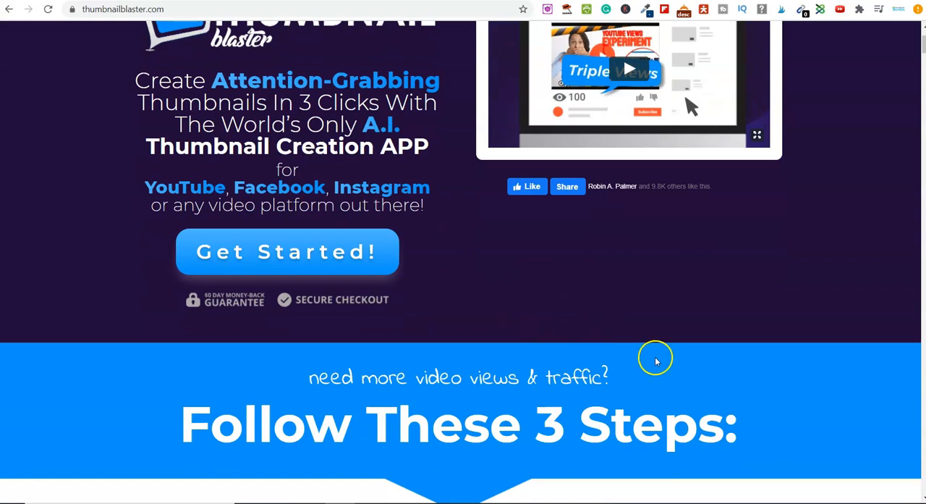
pyautogui.scroll(-3, 673, 362)
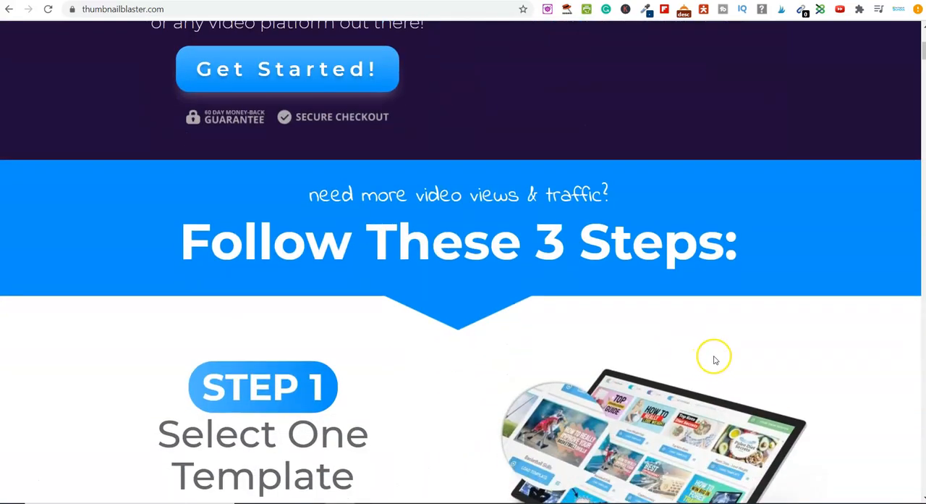
pyautogui.scroll(-2, 811, 373)
pyautogui.scroll(-4, 811, 373)
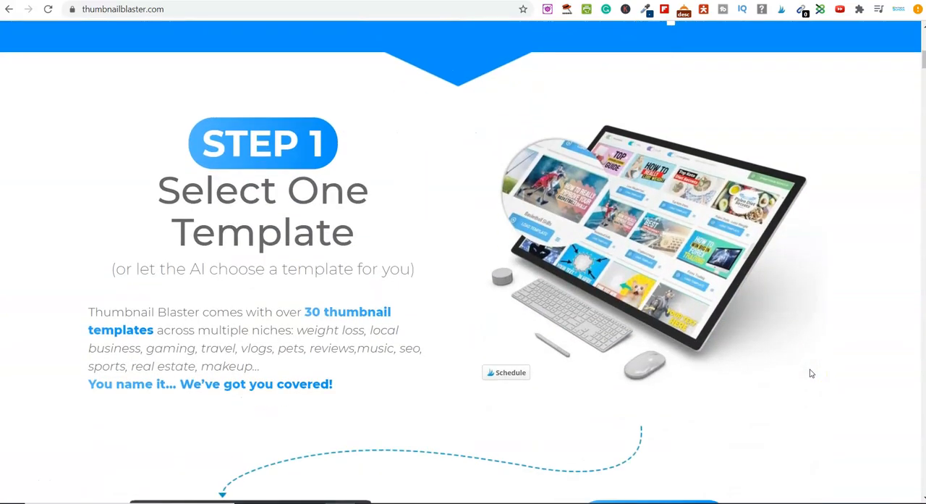
pyautogui.scroll(-1, 811, 373)
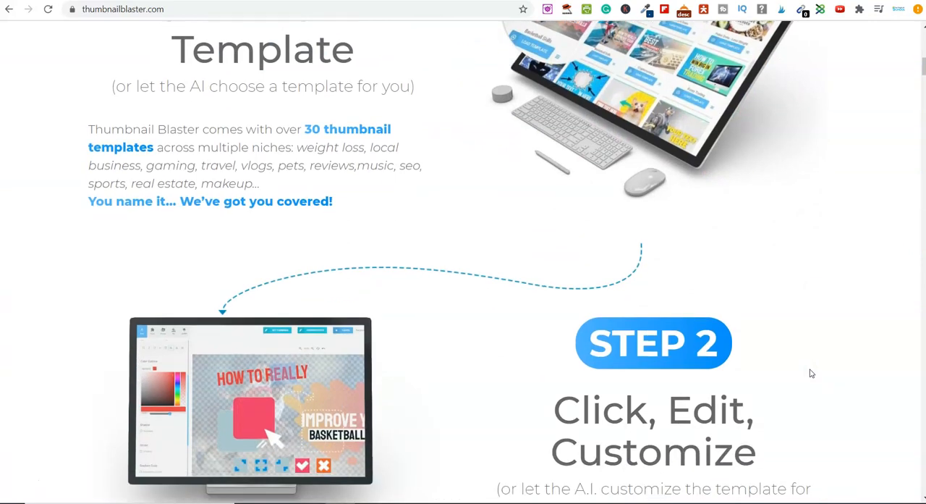
pyautogui.scroll(2, 811, 373)
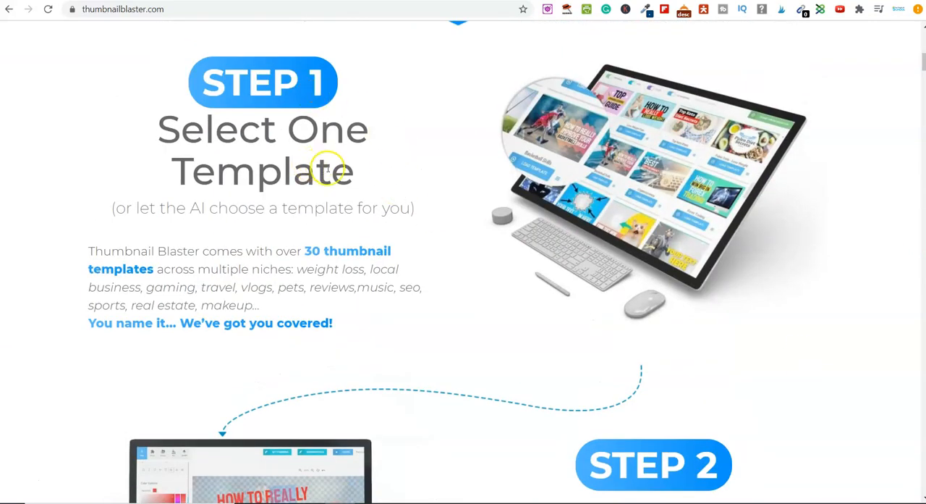
pyautogui.scroll(-5, 327, 169)
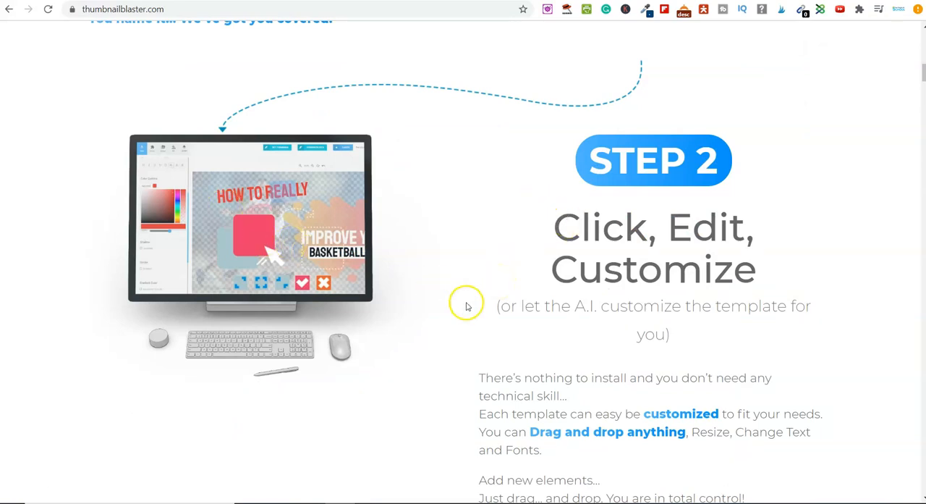
pyautogui.scroll(-4, 468, 304)
pyautogui.scroll(-2, 467, 306)
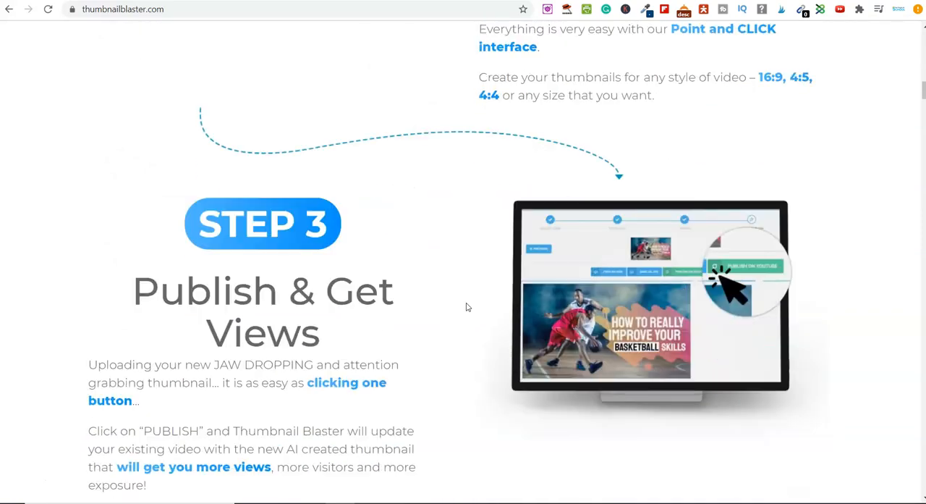
# Step: Review the sample thumbnail gallery, the claim about needing no design skills, and the section on creating a pro thumbnail in 60 seconds
pyautogui.scroll(-2, 468, 307)
pyautogui.scroll(-6, 468, 307)
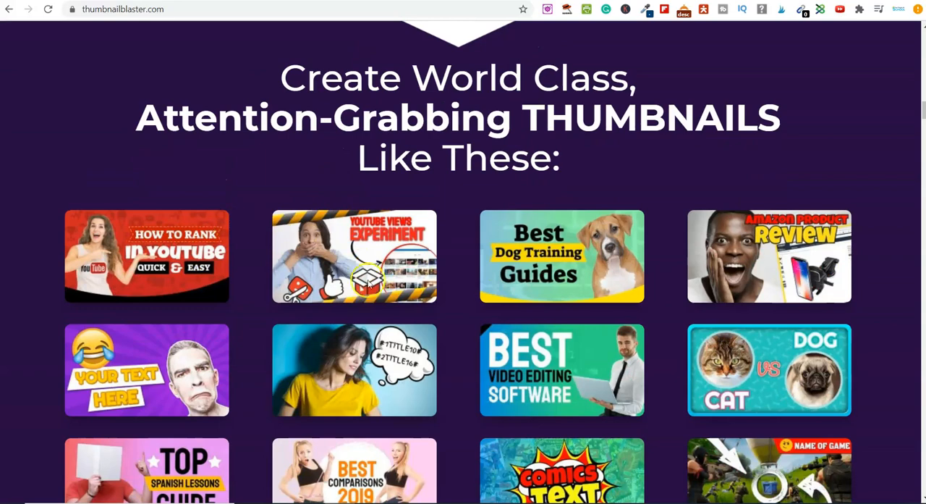
pyautogui.scroll(-3, 658, 332)
pyautogui.scroll(-3, 661, 332)
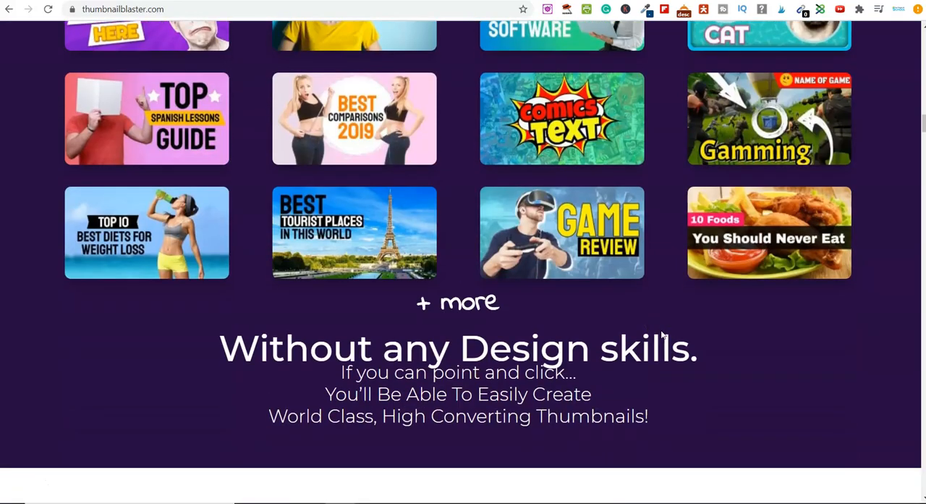
pyautogui.moveTo(221, 223); pyautogui.dragTo(699, 251)
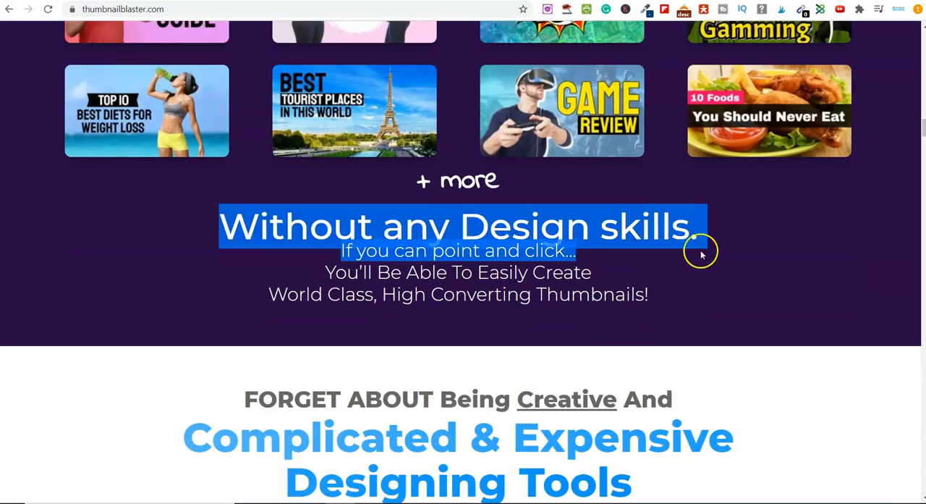
pyautogui.click(725, 254)
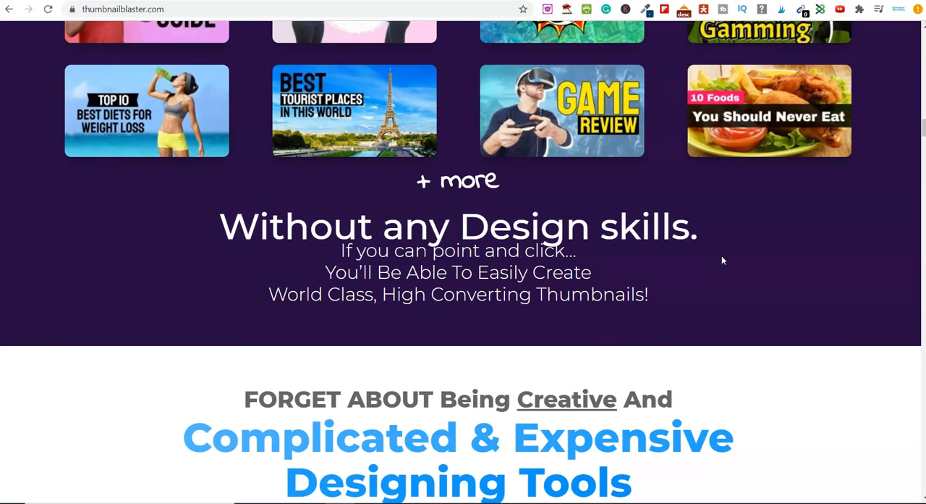
pyautogui.scroll(-4, 483, 350)
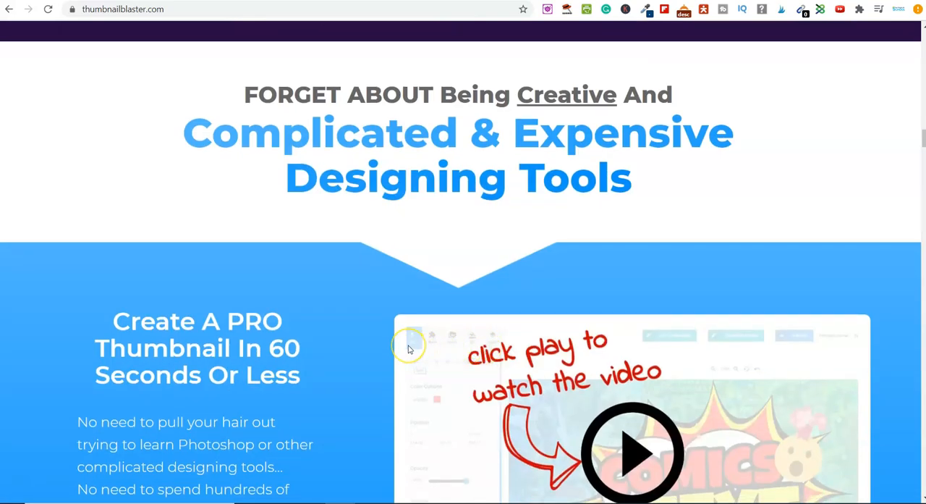
pyautogui.scroll(-2, 408, 350)
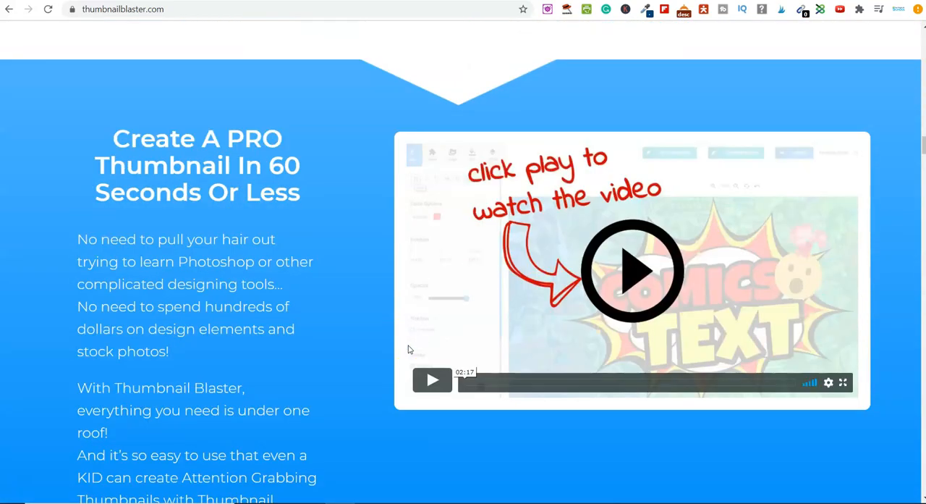
pyautogui.scroll(-4, 409, 350)
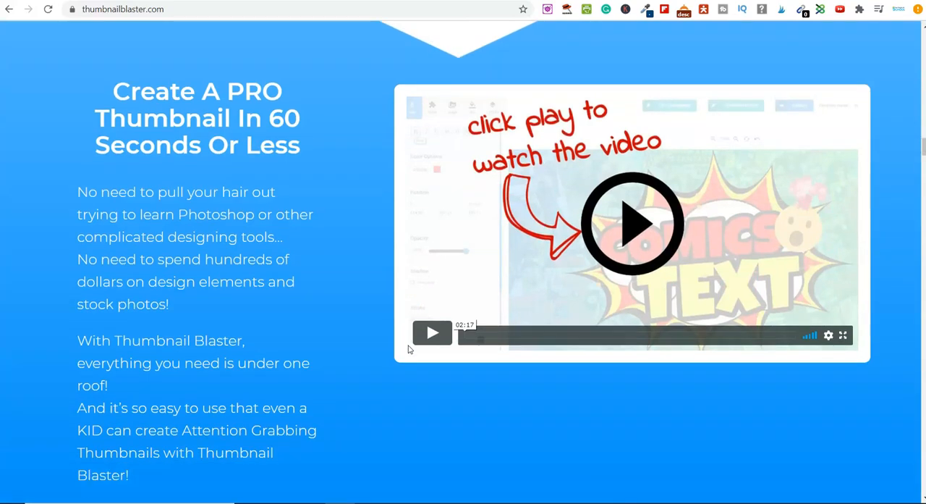
pyautogui.click(423, 348)
# Step: Read through the Benefits section, including Automatic Creation, templates, design elements and thumbnail sizes
pyautogui.scroll(-3, 423, 343)
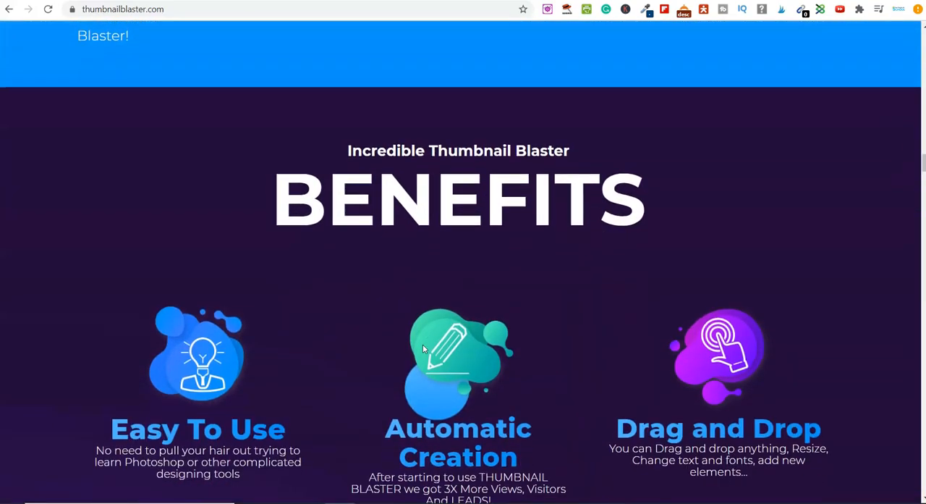
pyautogui.scroll(-2, 337, 335)
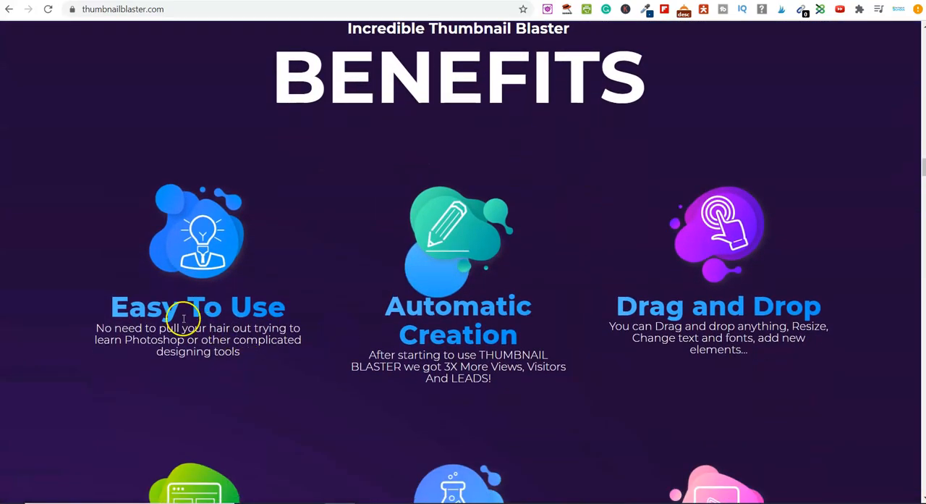
pyautogui.moveTo(374, 301); pyautogui.dragTo(521, 326)
pyautogui.scroll(-3, 601, 345)
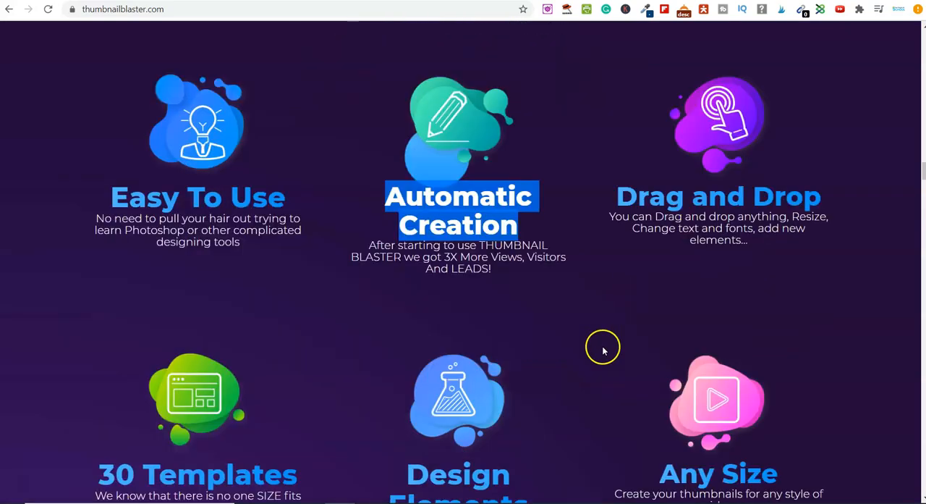
pyautogui.scroll(-2, 465, 408)
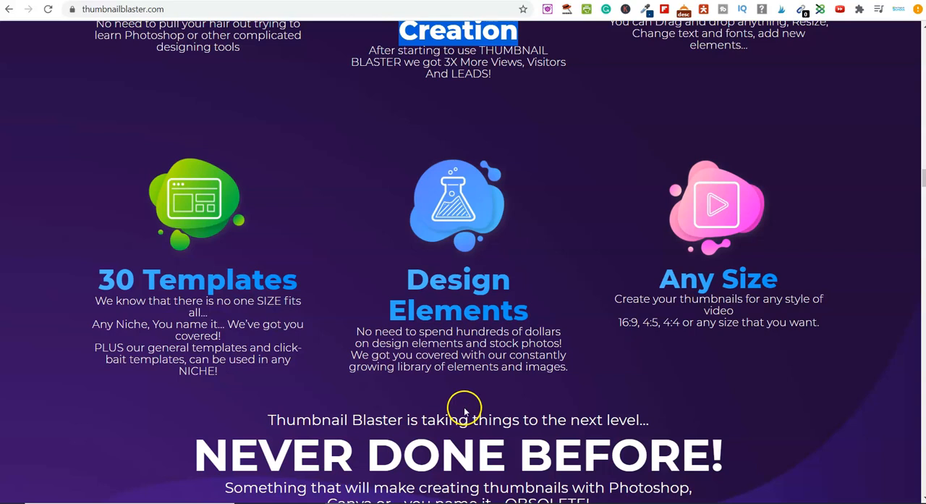
pyautogui.scroll(-2, 516, 391)
pyautogui.scroll(-5, 515, 389)
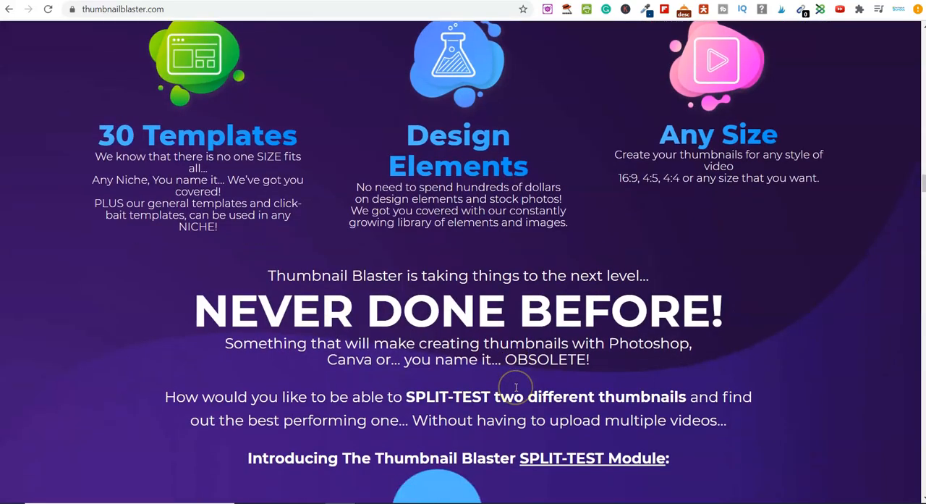
# Step: Examine the Split-Test module, its three steps, and the feature sections on drag and drop, customization, design elements and publishing
pyautogui.scroll(-1, 515, 388)
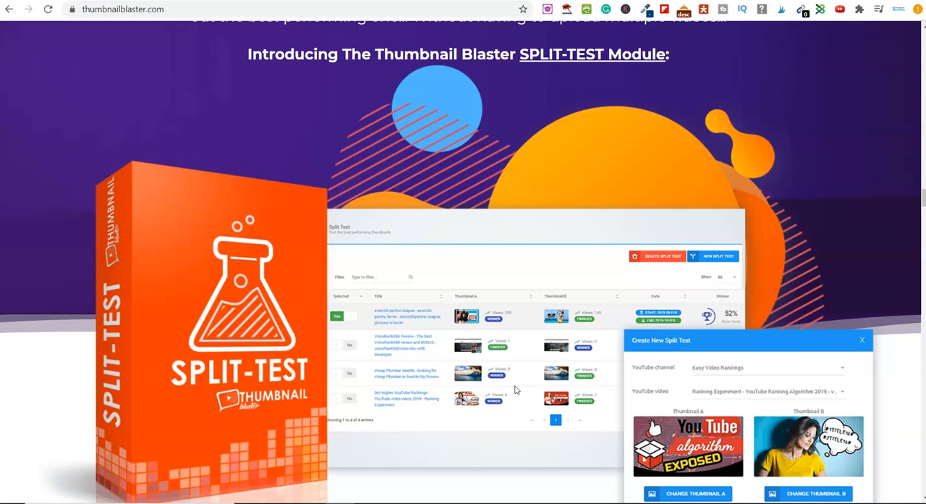
pyautogui.scroll(-1, 516, 391)
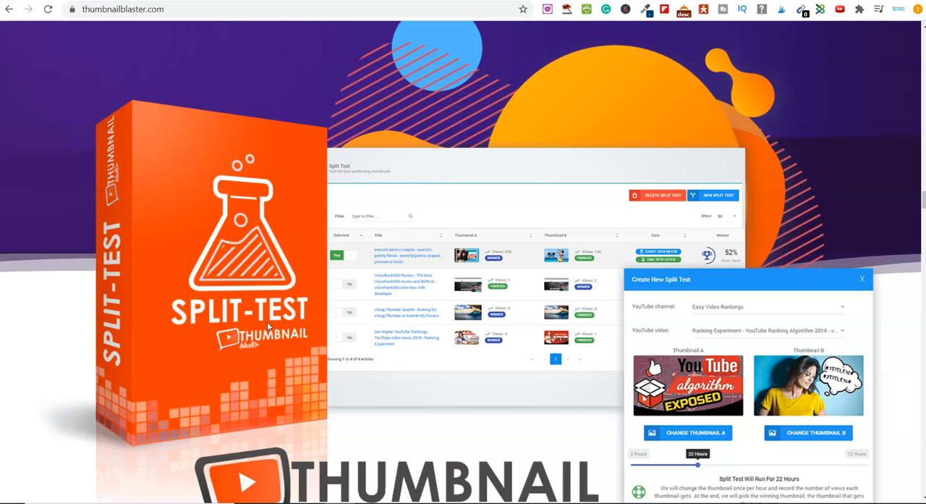
pyautogui.scroll(-1, 267, 322)
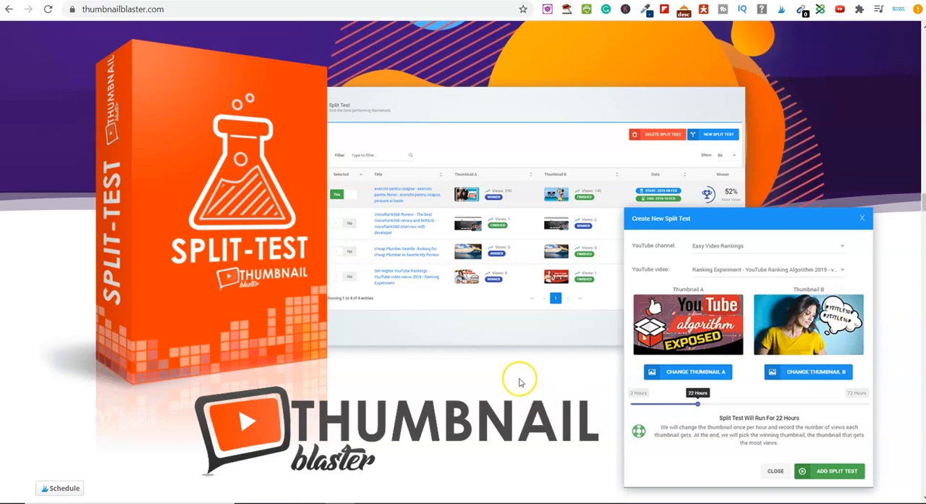
pyautogui.scroll(-3, 519, 381)
pyautogui.scroll(-2, 533, 372)
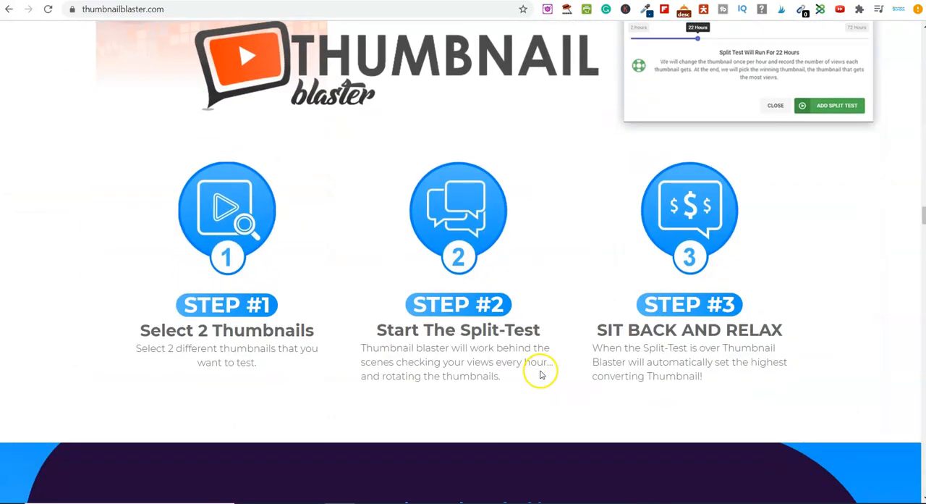
pyautogui.scroll(-2, 548, 355)
pyautogui.scroll(-2, 551, 356)
pyautogui.scroll(-4, 487, 323)
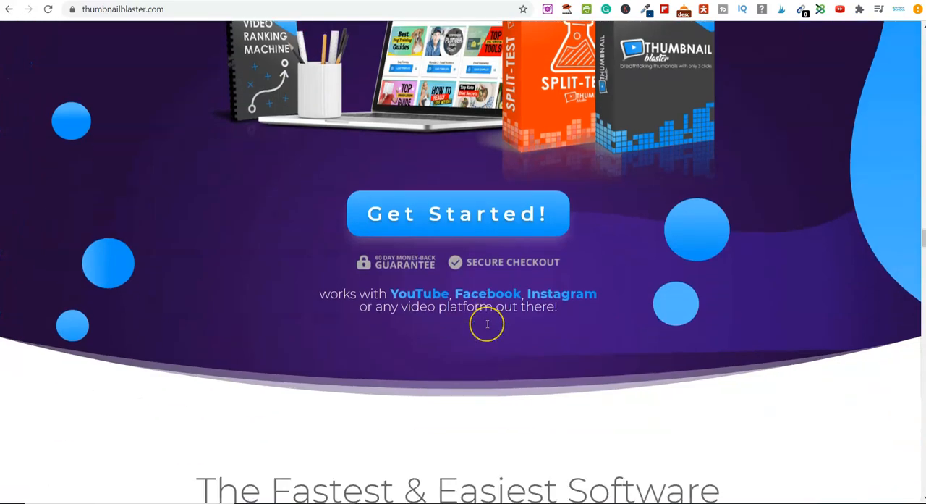
pyautogui.scroll(-5, 487, 324)
pyautogui.scroll(-6, 487, 323)
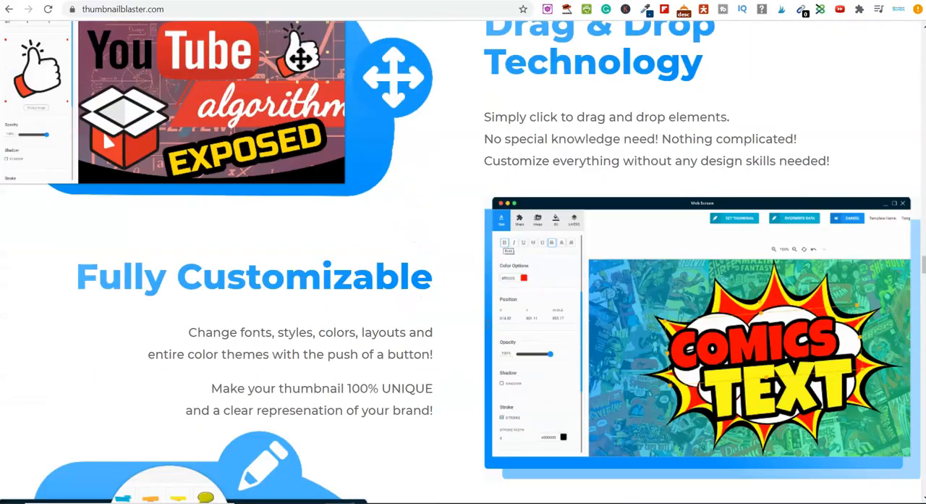
pyautogui.scroll(-8, 487, 324)
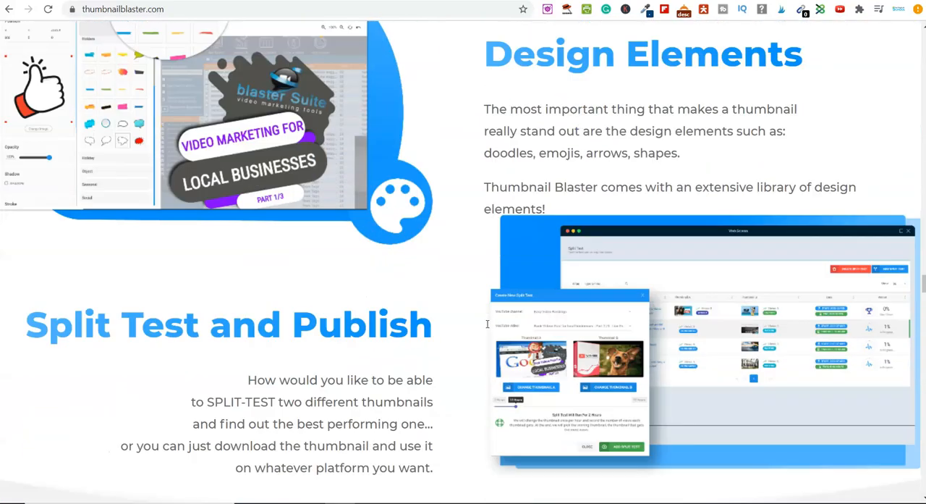
pyautogui.scroll(-2, 487, 323)
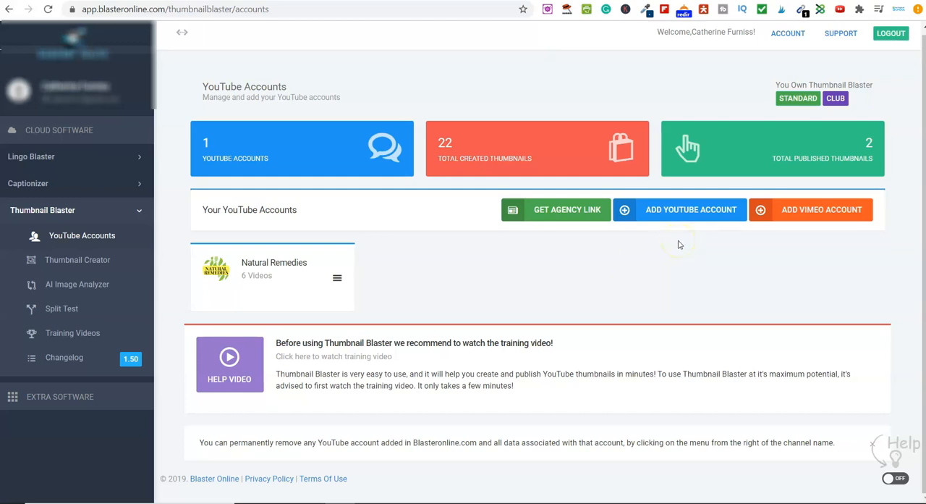
# Step: Open the Google account chooser for adding a YouTube account and close it without choosing an account
pyautogui.click(667, 220)
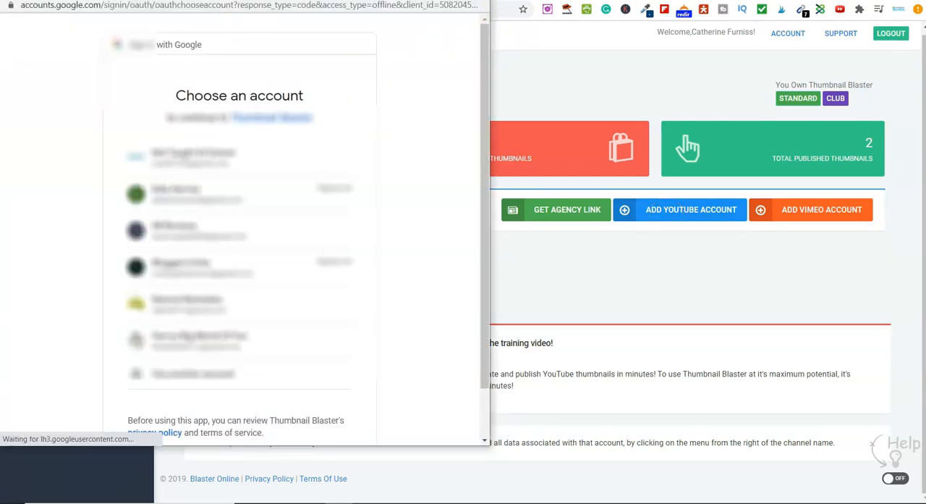
pyautogui.click(476, 0)
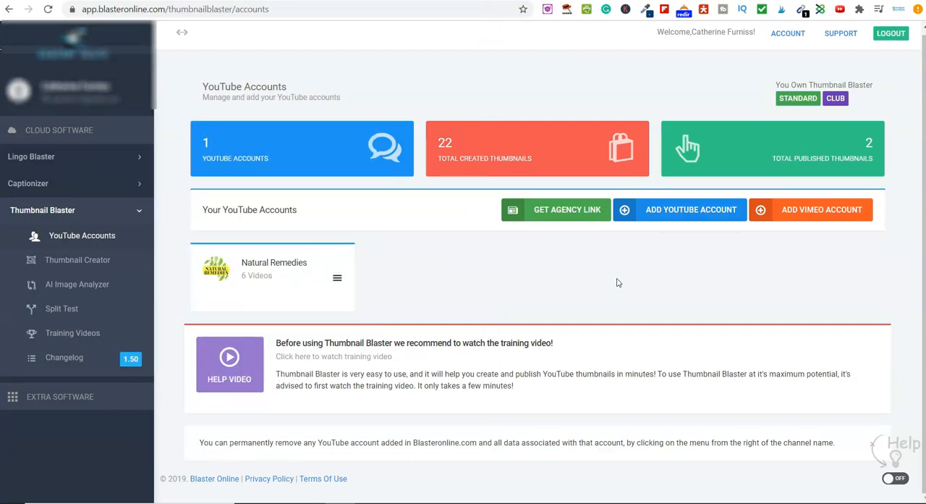
# Step: Open the Thumbnail Creator and start a new thumbnail with no video selected
pyautogui.click(80, 264)
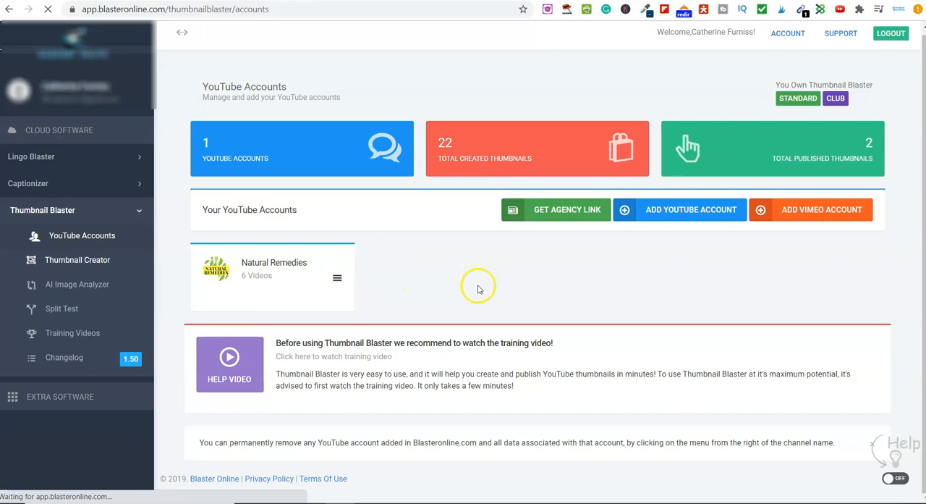
pyautogui.click(228, 367)
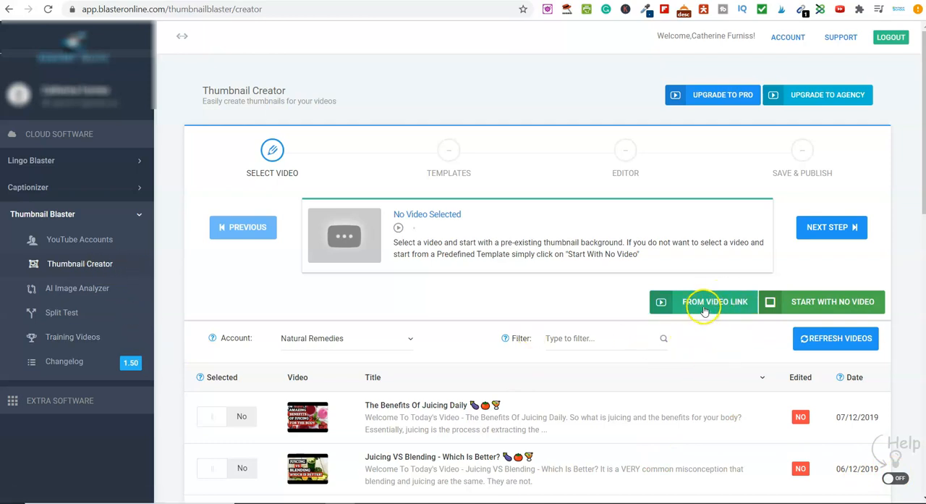
pyautogui.click(812, 303)
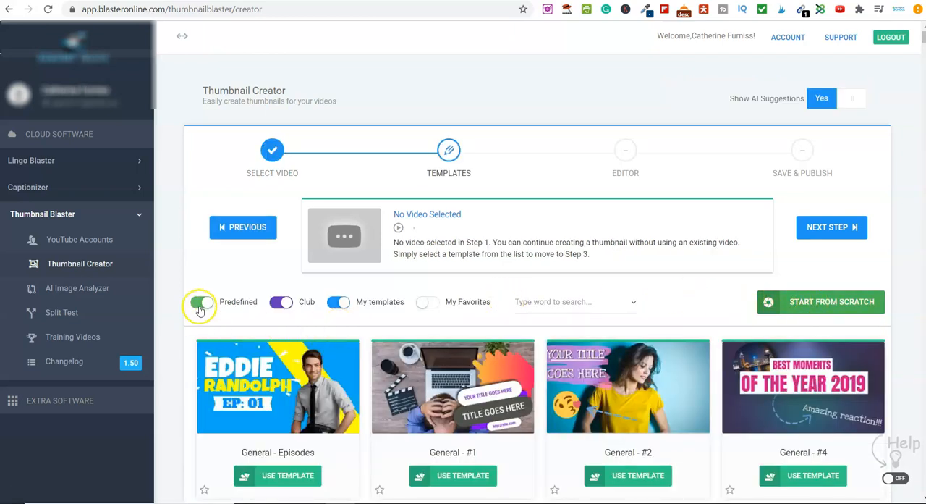
# Step: Exclude the Club templates from the template list and browse the remaining templates
pyautogui.click(300, 302)
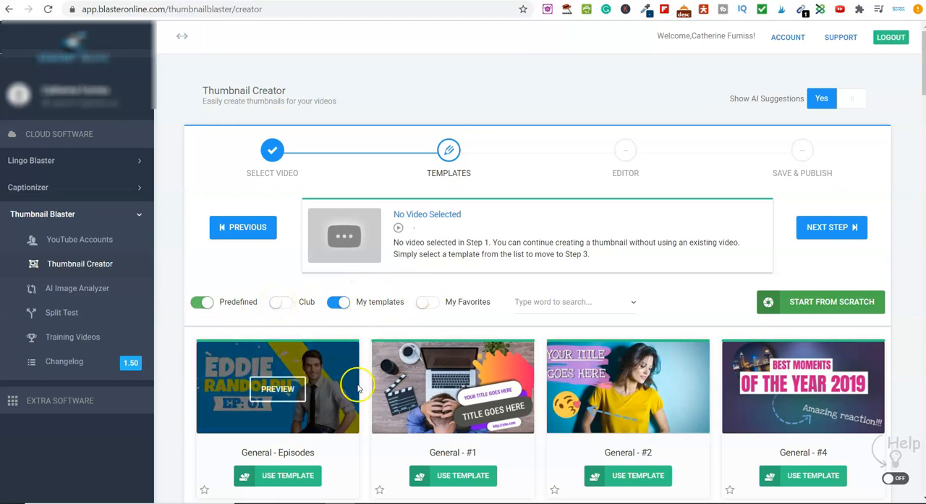
pyautogui.scroll(-3, 367, 384)
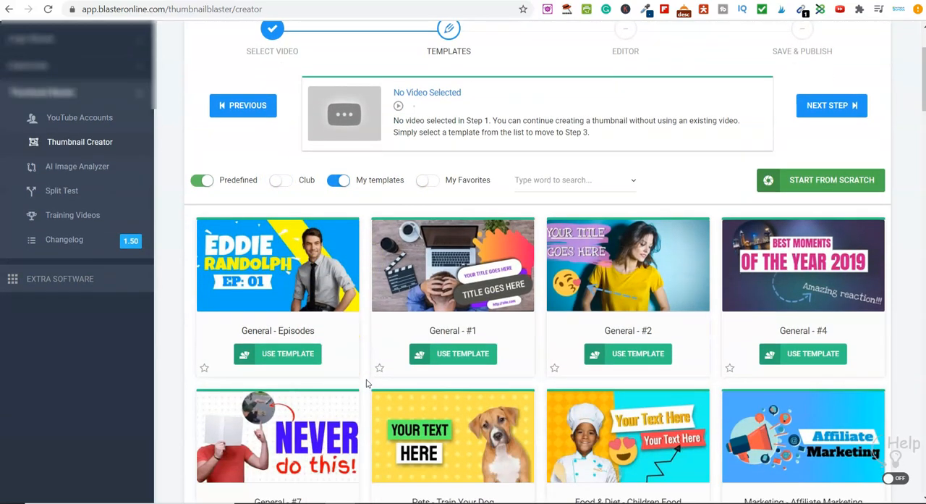
# Step: Browse the template category list and close it without choosing a category
pyautogui.scroll(1, 367, 384)
pyautogui.click(554, 181)
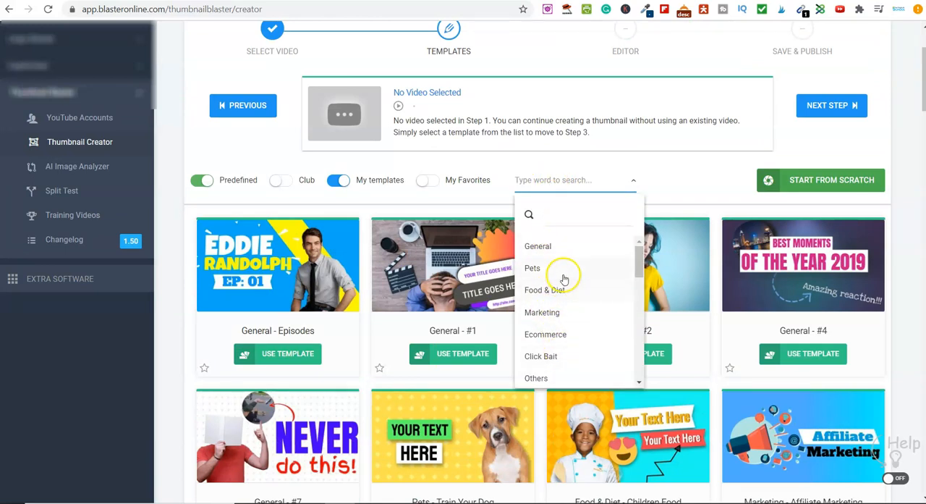
pyautogui.scroll(-1, 566, 340)
pyautogui.scroll(-5, 566, 340)
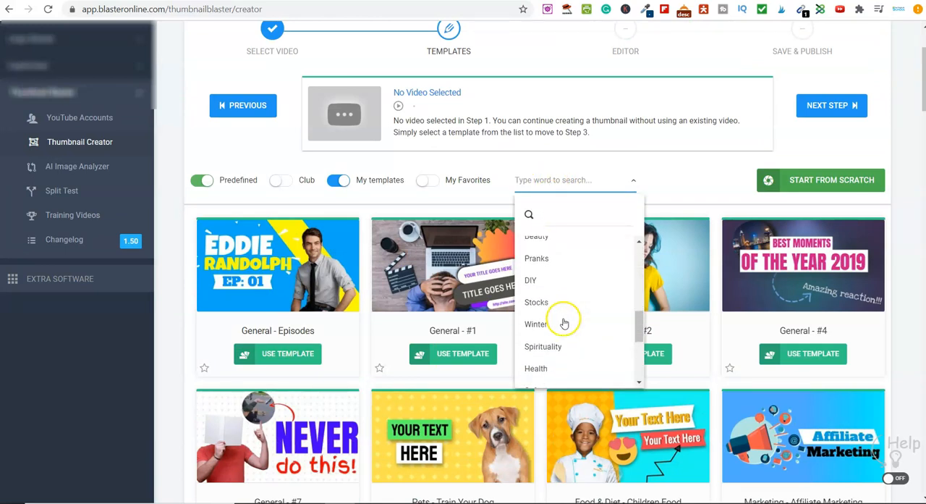
pyautogui.click(712, 210)
# Step: Find the "Marketing - Guerilla #2" template in the template list and open it in the editor
pyautogui.scroll(-5, 713, 217)
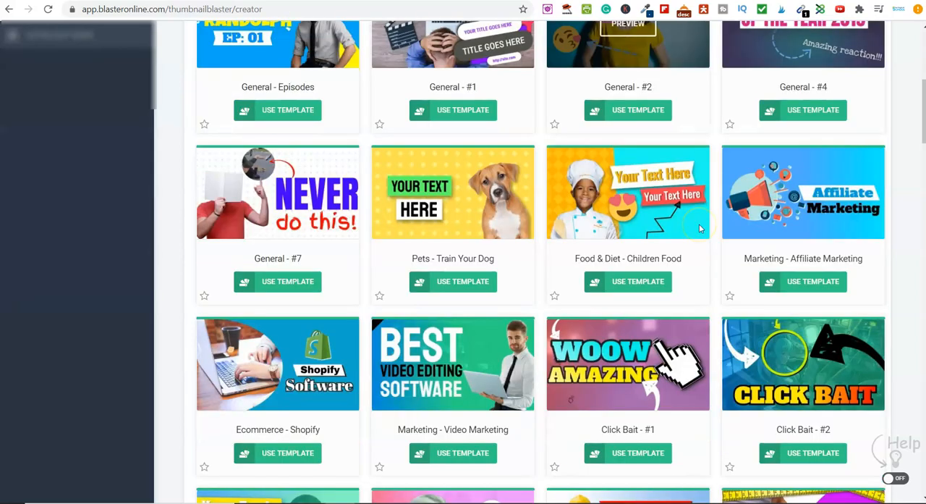
pyautogui.scroll(-4, 715, 269)
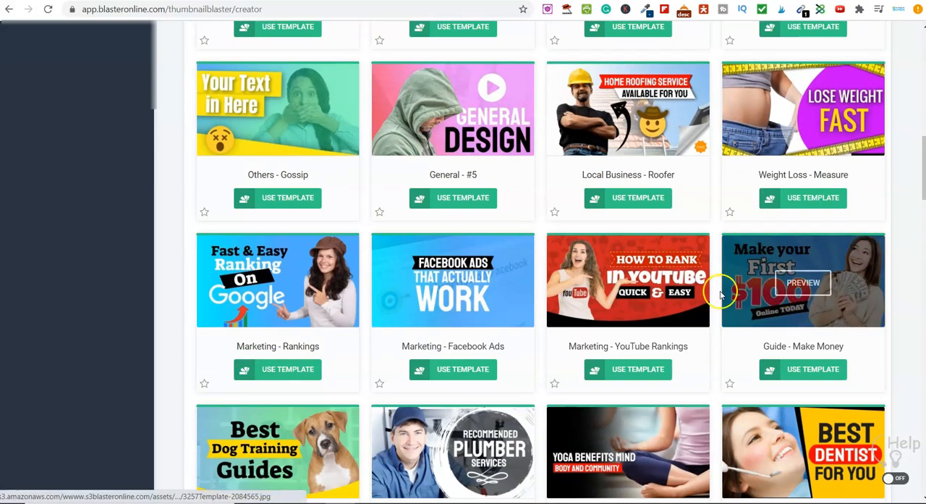
pyautogui.moveTo(641, 286)
pyautogui.scroll(-2, 714, 357)
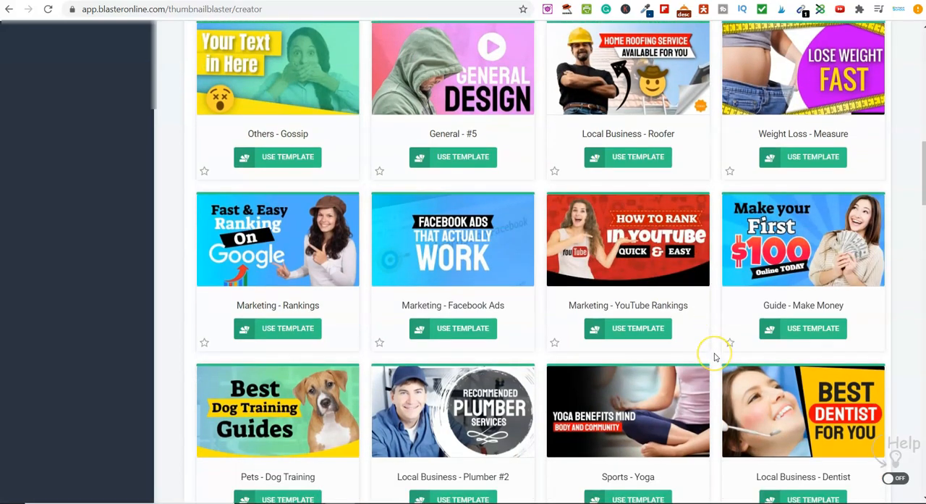
pyautogui.scroll(-1, 715, 357)
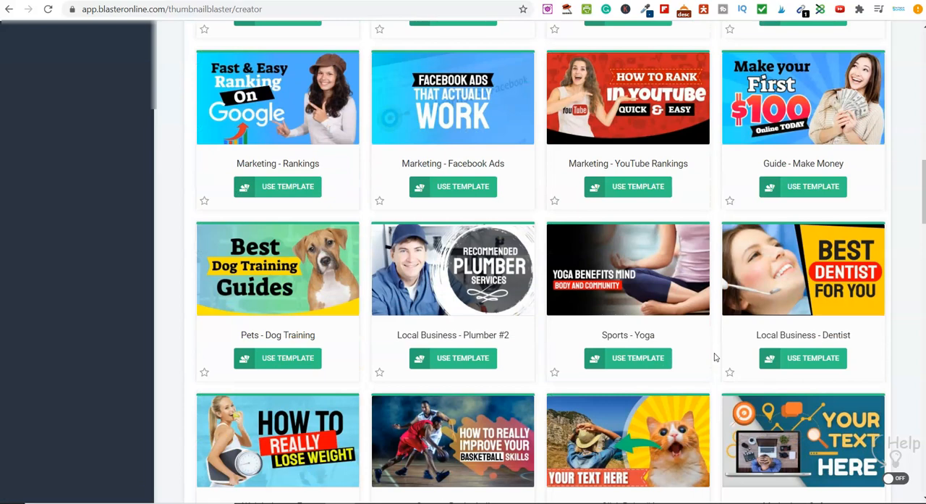
pyautogui.scroll(-3, 715, 357)
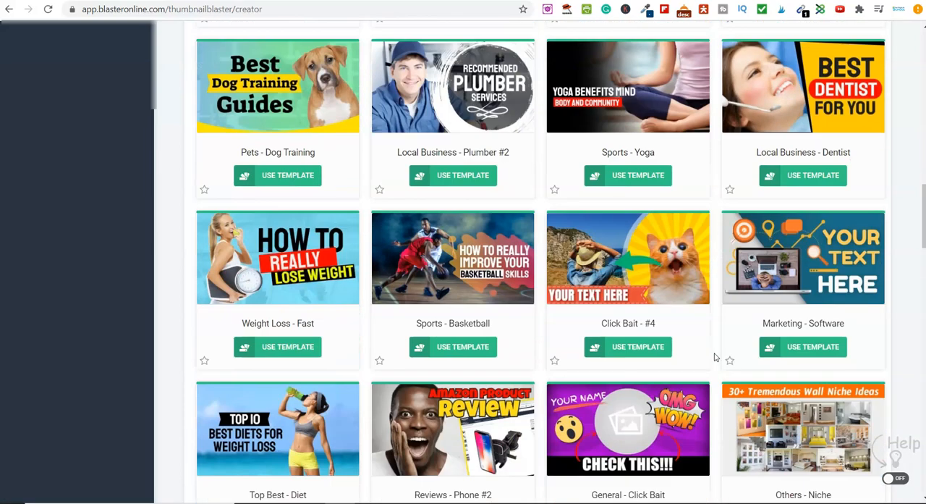
pyautogui.scroll(-3, 714, 357)
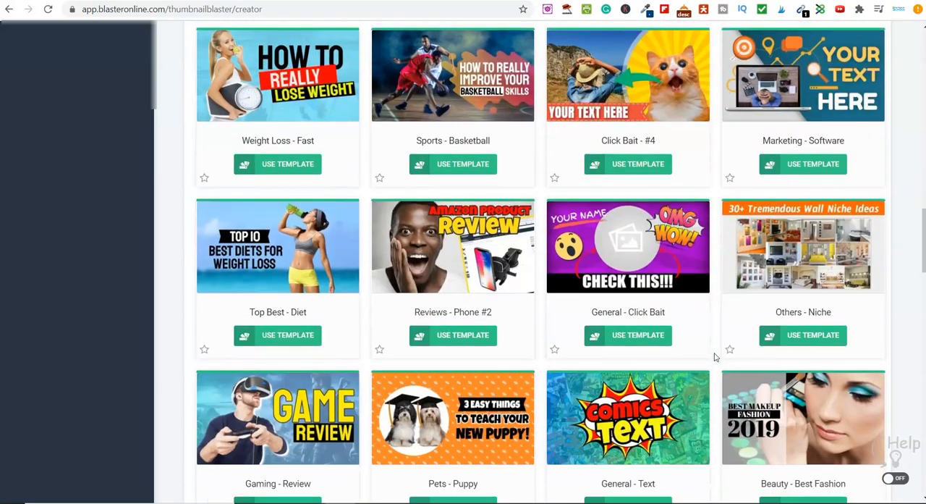
pyautogui.scroll(-4, 714, 356)
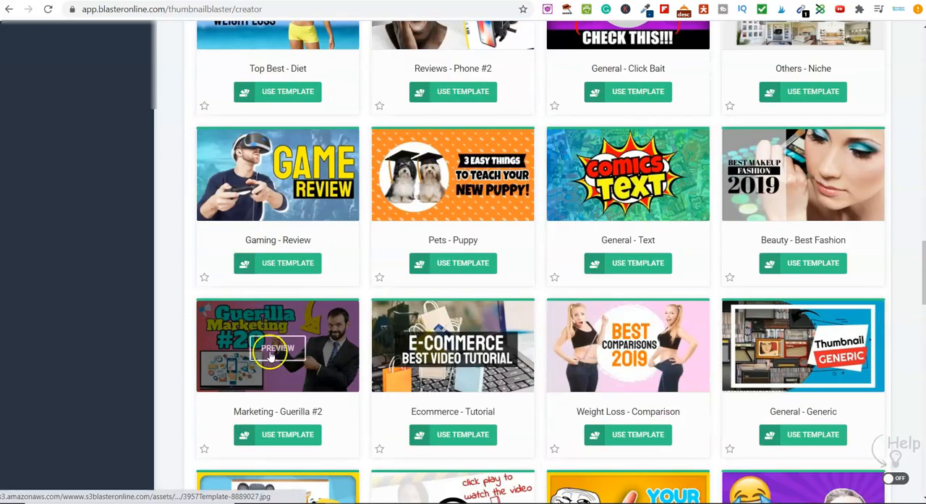
pyautogui.click(275, 437)
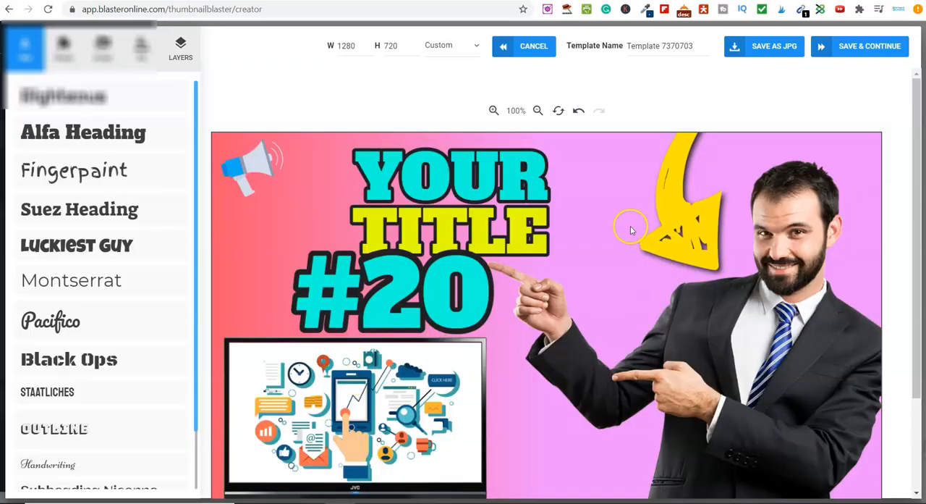
# Step: Look through the available text styles and the shape categories for the thumbnail
pyautogui.scroll(-1, 572, 320)
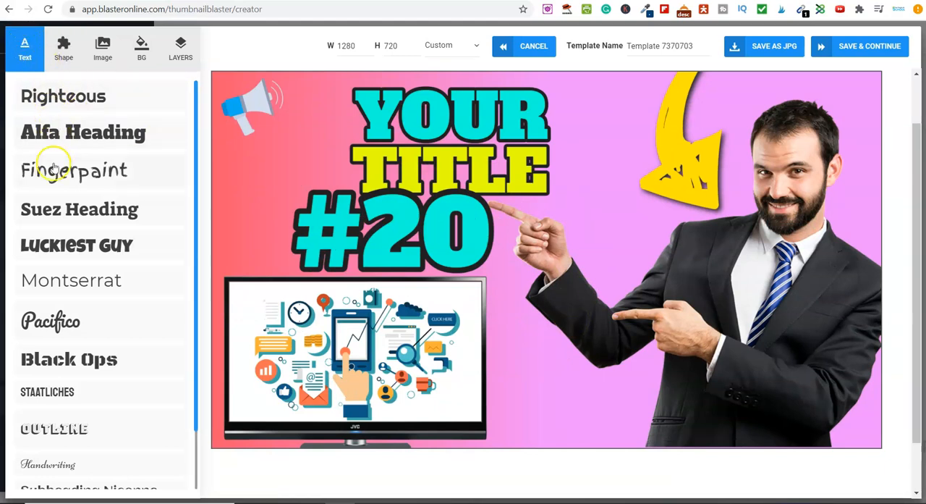
pyautogui.scroll(-1, 74, 361)
pyautogui.scroll(1, 74, 361)
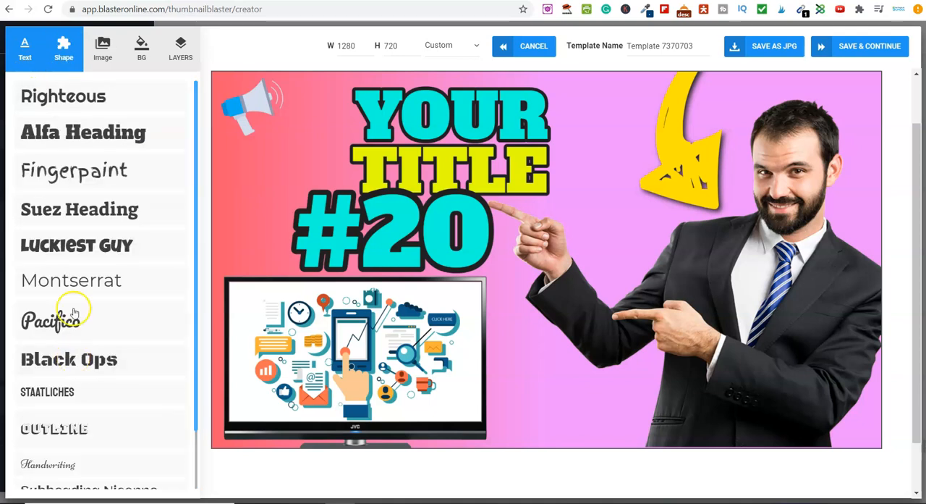
pyautogui.click(64, 47)
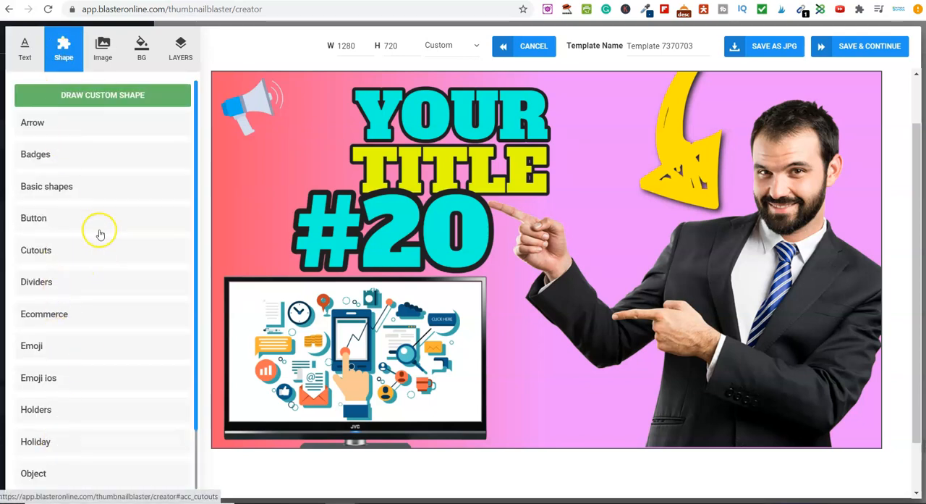
# Step: Review the image sources and search Pixabay for "money" images
pyautogui.click(101, 56)
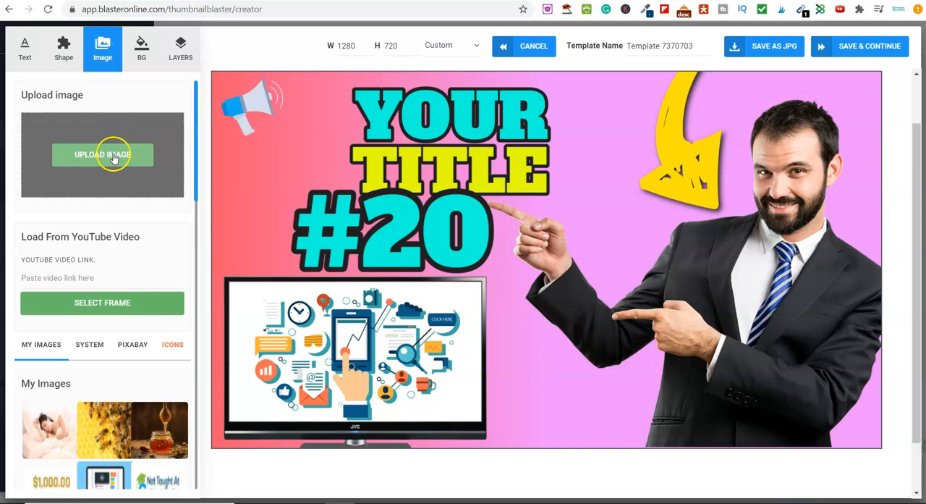
pyautogui.click(89, 347)
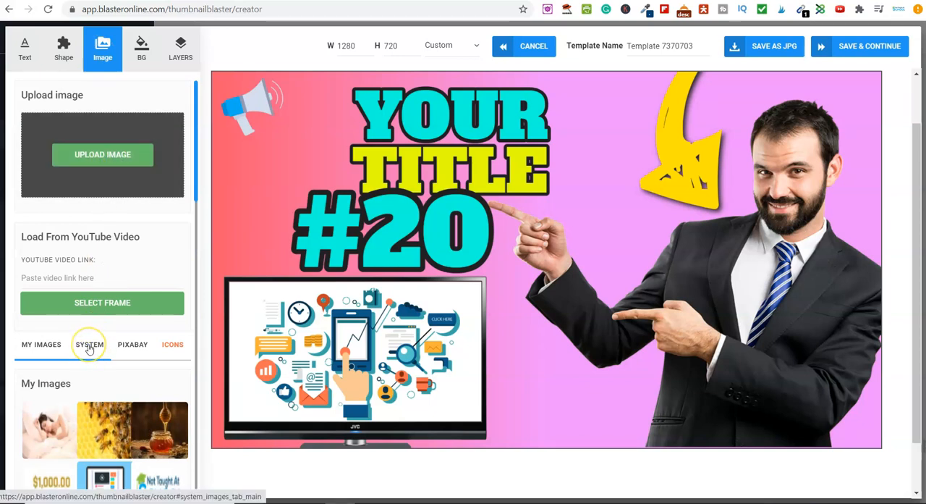
pyautogui.click(132, 352)
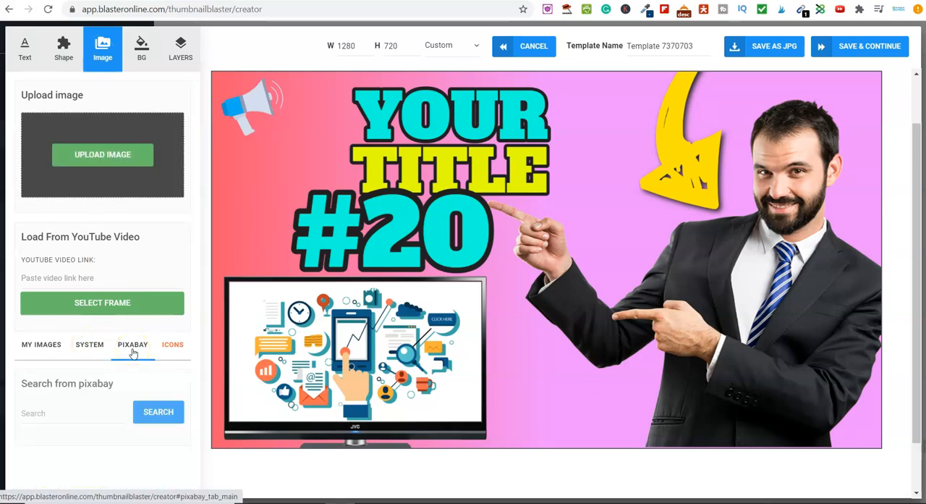
pyautogui.click(76, 411)
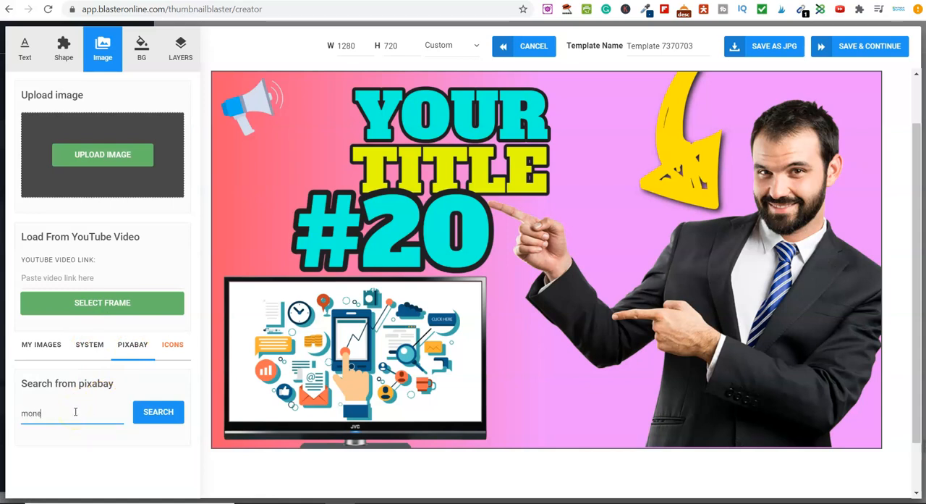
pyautogui.click(159, 413)
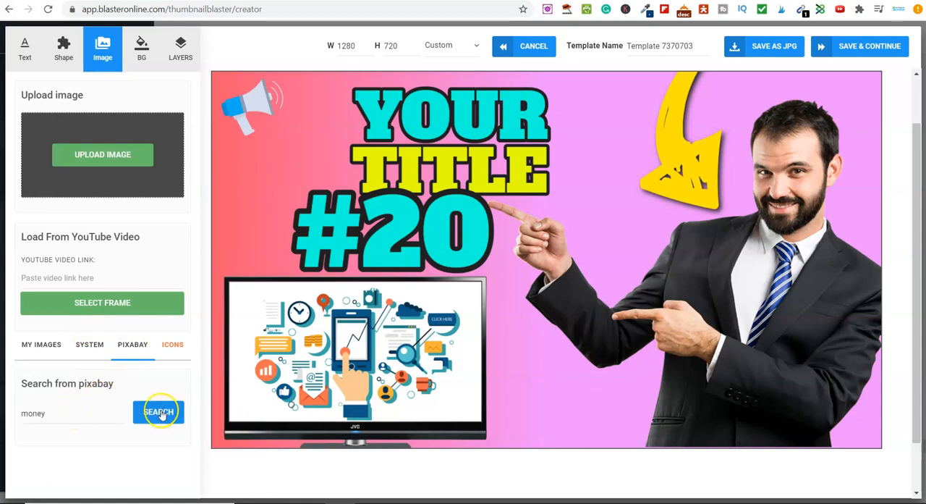
pyautogui.scroll(-2, 123, 420)
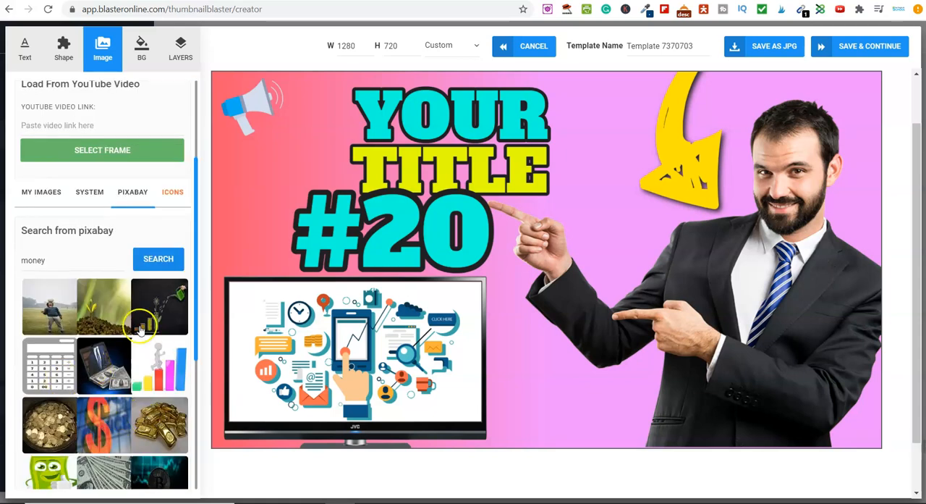
pyautogui.scroll(2, 110, 411)
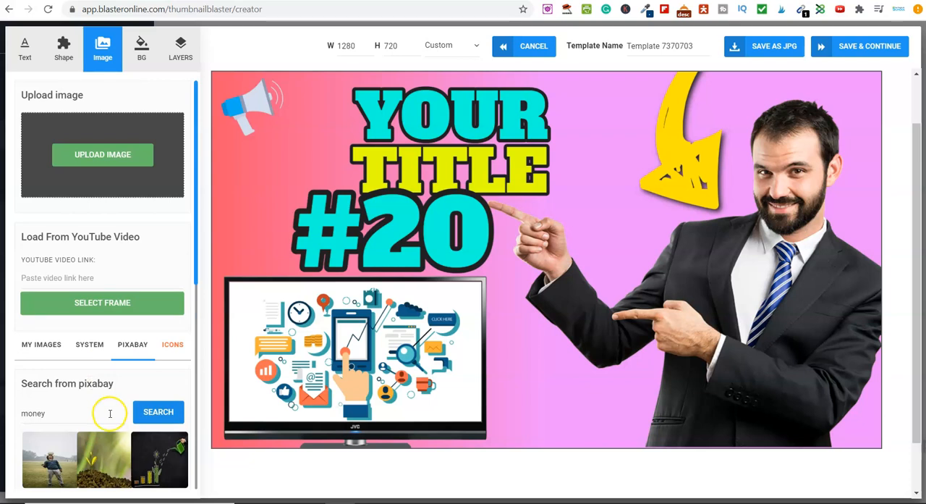
# Step: View the background options and the thumbnail's layer list, and return to the text styles
pyautogui.click(141, 46)
pyautogui.click(181, 59)
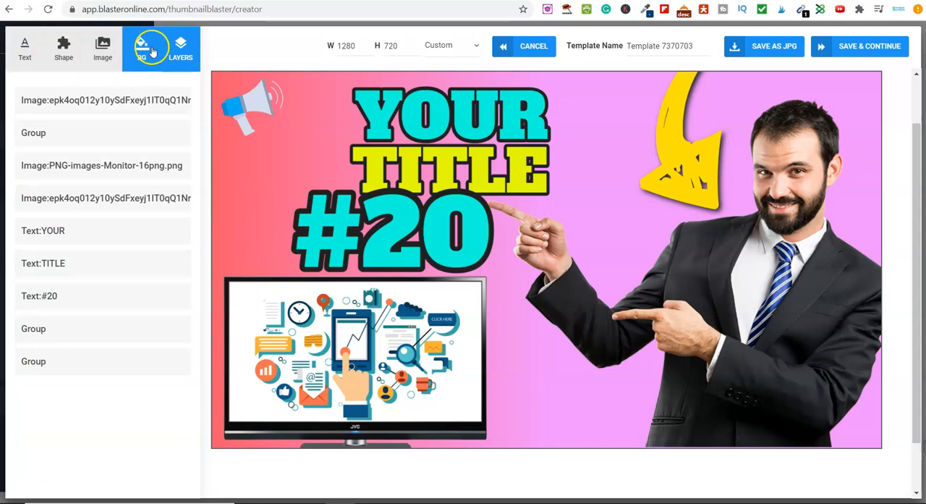
pyautogui.click(23, 58)
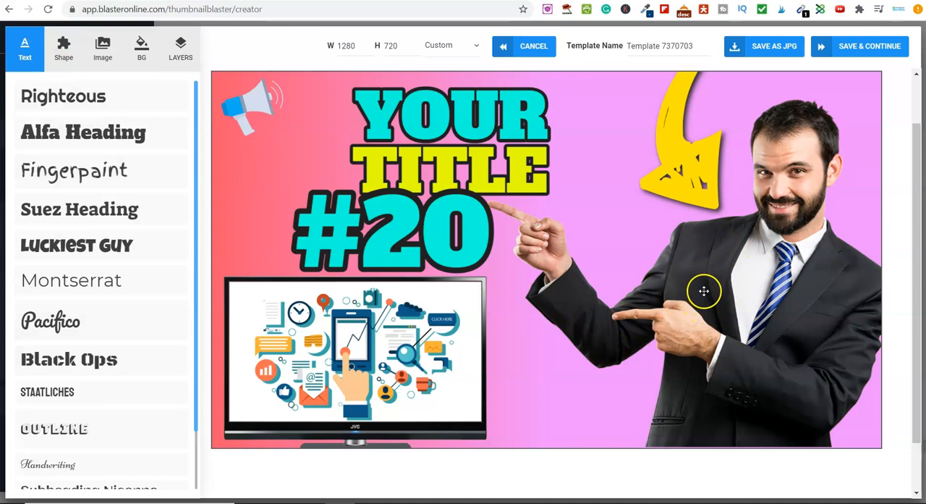
# Step: Scale down the image of the man in the suit and place it below the yellow arrow at about X 759, Y 238
pyautogui.click(783, 222)
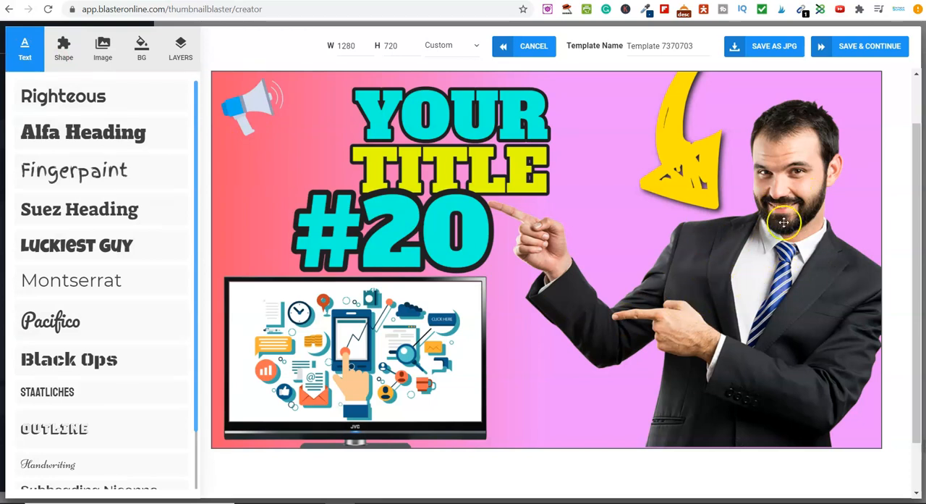
pyautogui.click(730, 287)
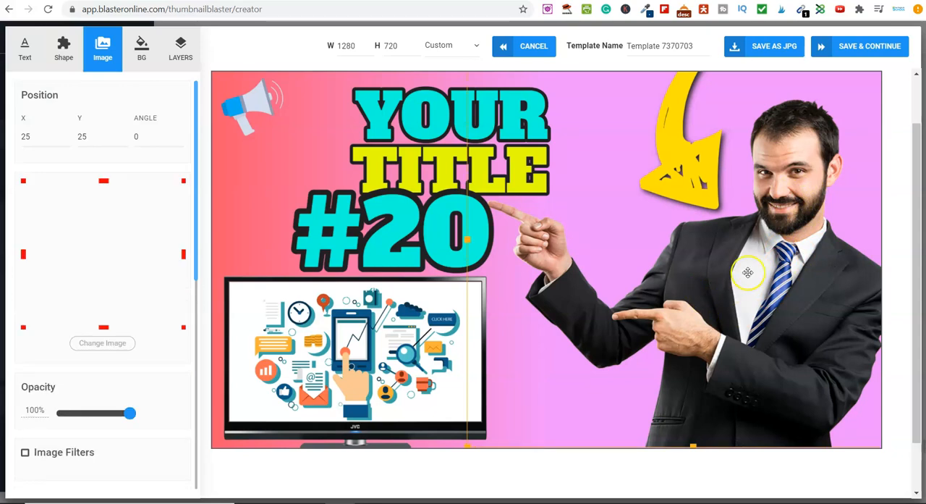
pyautogui.moveTo(755, 304); pyautogui.dragTo(687, 399)
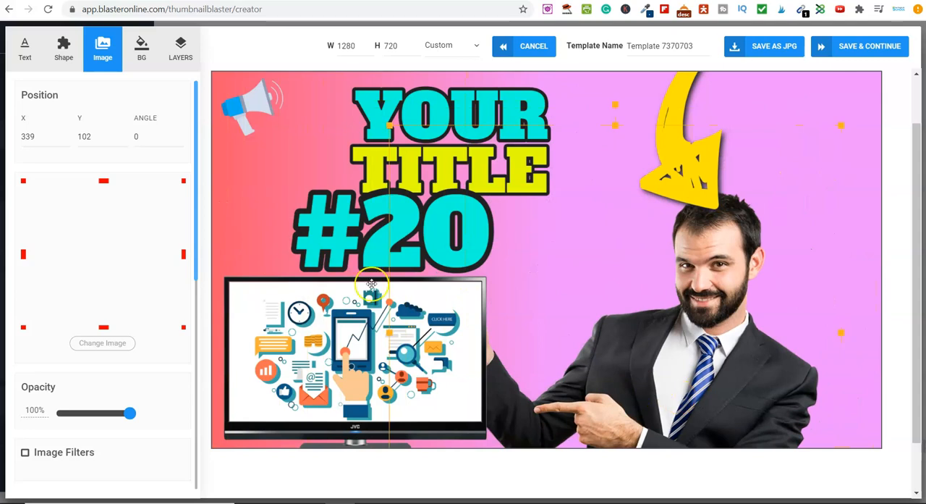
pyautogui.moveTo(390, 128); pyautogui.dragTo(625, 284)
pyautogui.moveTo(814, 374); pyautogui.dragTo(804, 220)
pyautogui.moveTo(757, 372); pyautogui.dragTo(774, 257)
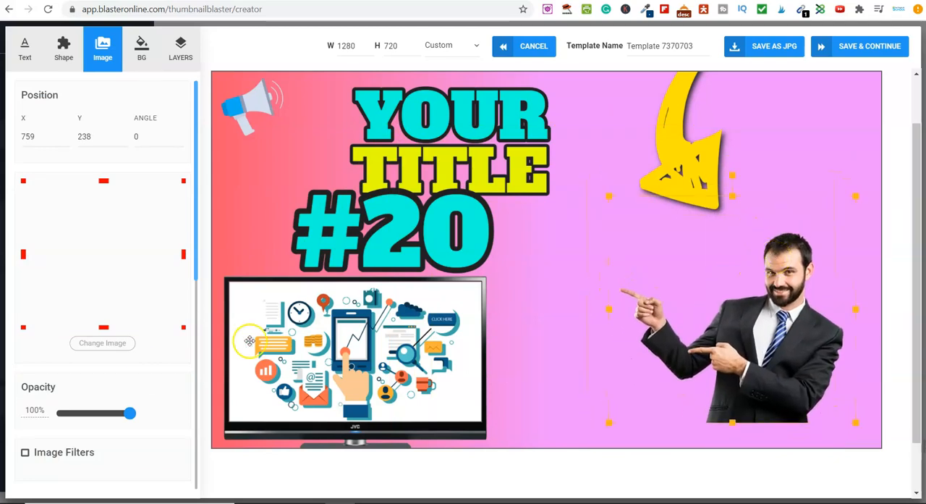
# Step: Try the shadow effect on the man's image and switch it off again
pyautogui.moveTo(131, 414)
pyautogui.mouseDown()
pyautogui.moveTo(104, 414)
pyautogui.moveTo(140, 417)
pyautogui.mouseUp()
pyautogui.scroll(-2, 155, 413)
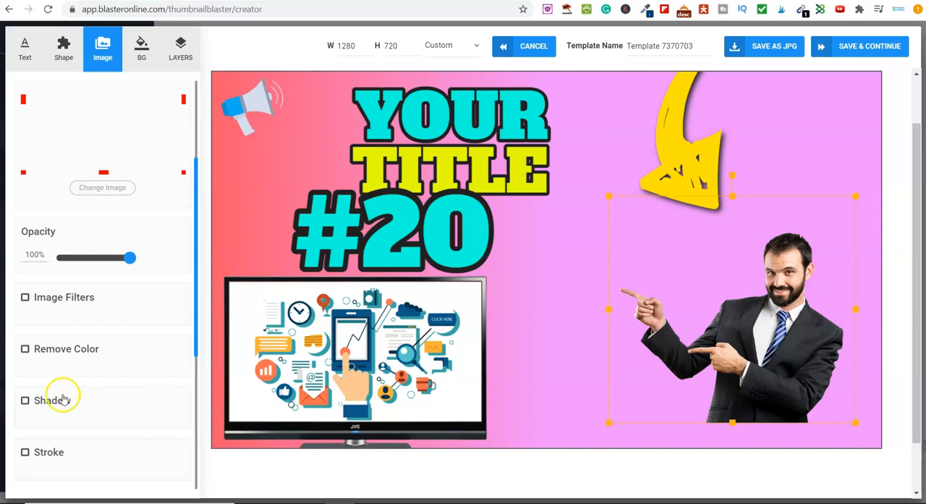
pyautogui.scroll(-2, 64, 399)
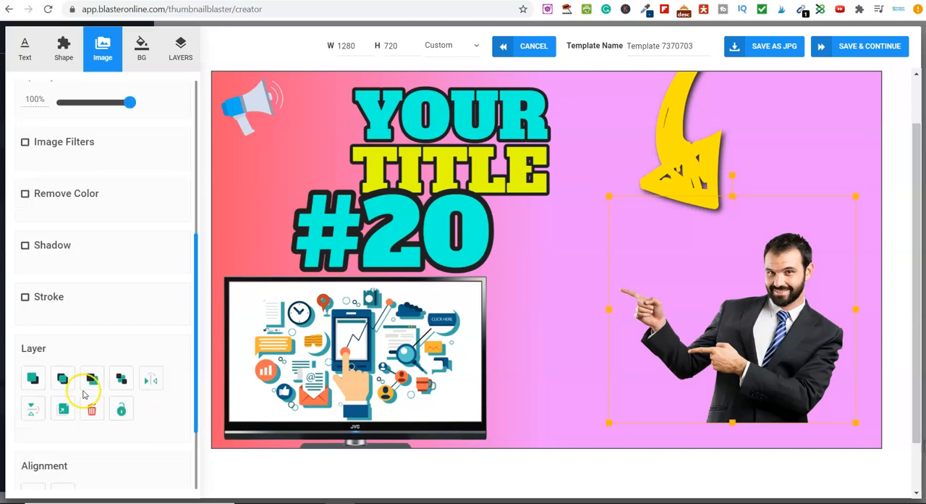
pyautogui.click(24, 246)
pyautogui.click(25, 246)
pyautogui.click(25, 246)
pyautogui.click(24, 246)
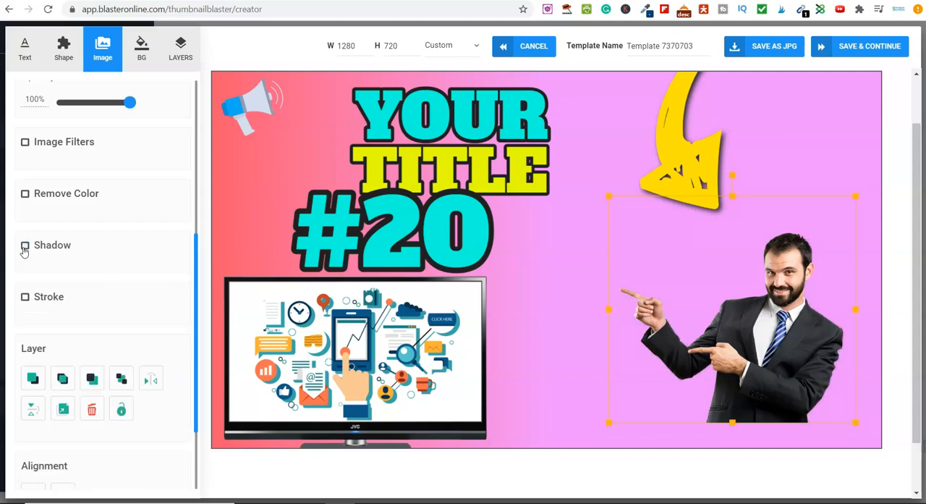
# Step: Add a red #f70a0a stroke with a width of 17 around the man's image
pyautogui.click(25, 298)
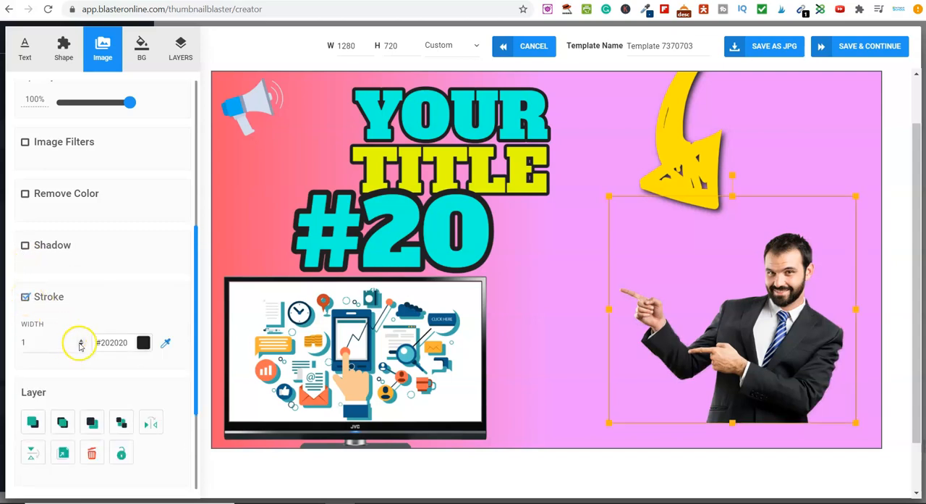
pyautogui.click(143, 342)
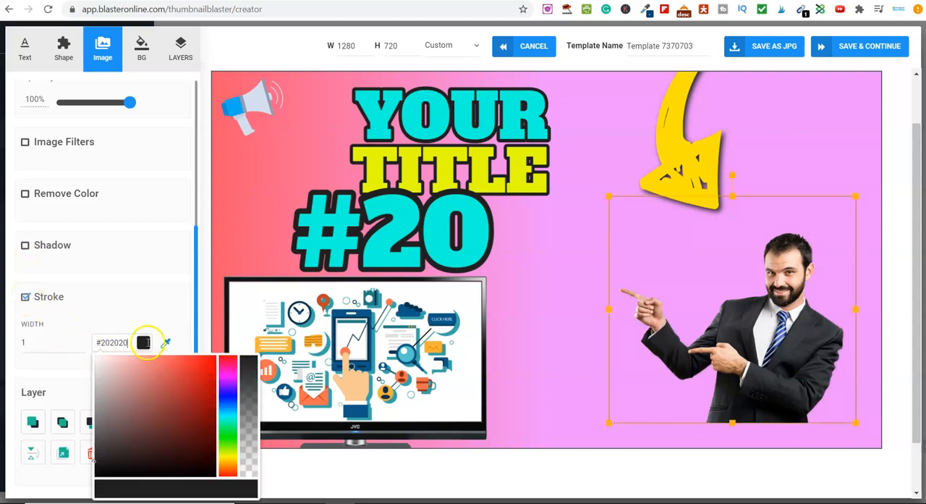
pyautogui.click(211, 358)
pyautogui.click(128, 306)
pyautogui.click(81, 340)
pyautogui.click(81, 341)
pyautogui.click(81, 341)
pyautogui.click(82, 341)
pyautogui.click(82, 341)
pyautogui.click(81, 341)
pyautogui.click(81, 341)
pyautogui.doubleClick(81, 341)
pyautogui.click(81, 341)
pyautogui.click(82, 340)
pyautogui.click(81, 341)
pyautogui.click(81, 341)
pyautogui.click(81, 341)
pyautogui.click(81, 341)
pyautogui.click(81, 341)
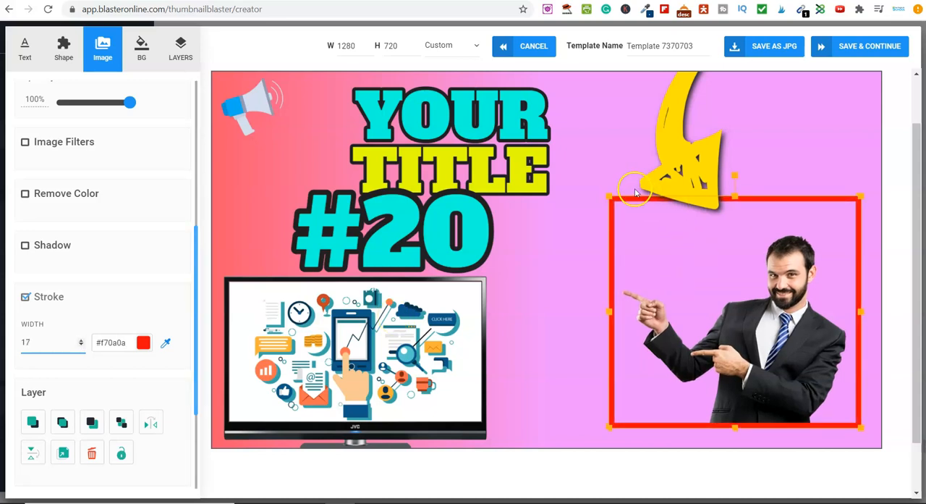
# Step: Reduce the stroke around the man's image to a thin red line and deselect the image
pyautogui.click(57, 351)
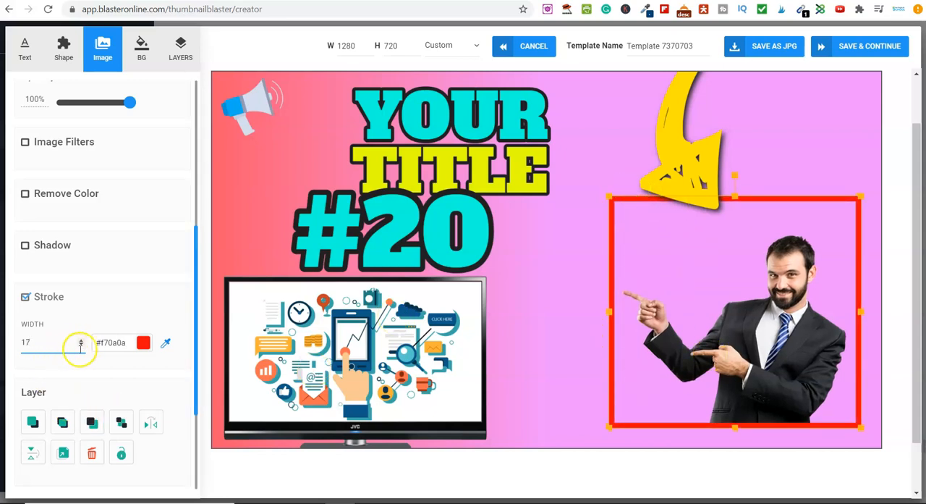
pyautogui.click(81, 341)
pyautogui.click(81, 341)
pyautogui.click(81, 341)
pyautogui.click(81, 342)
pyautogui.click(81, 342)
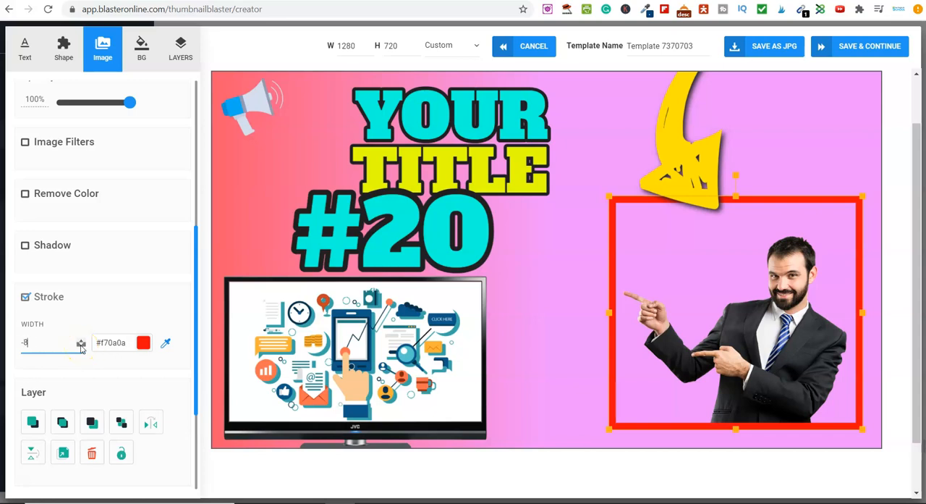
pyautogui.click(81, 345)
pyautogui.click(81, 346)
pyautogui.click(81, 346)
pyautogui.click(81, 346)
pyautogui.click(81, 346)
pyautogui.click(81, 346)
pyautogui.click(599, 239)
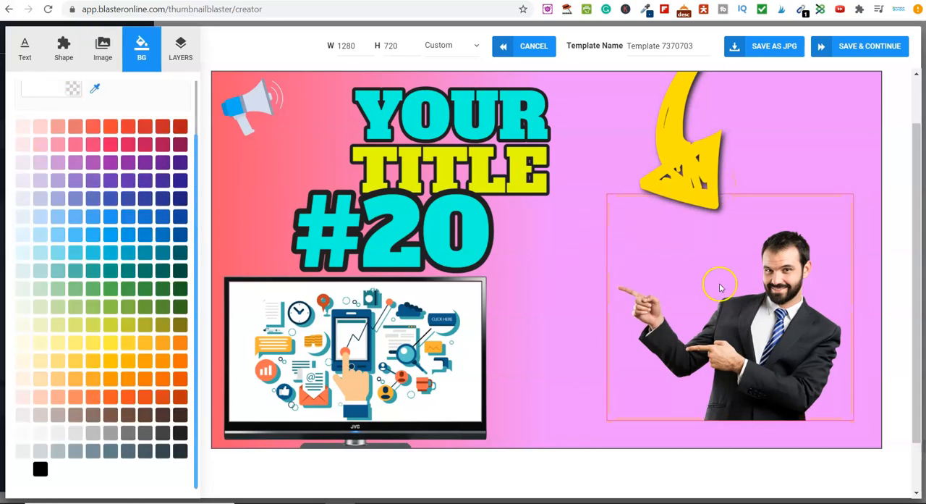
# Step: Delete the image of the man in the suit and move the yellow arrow into the freed area, scaling it down
pyautogui.click(750, 313)
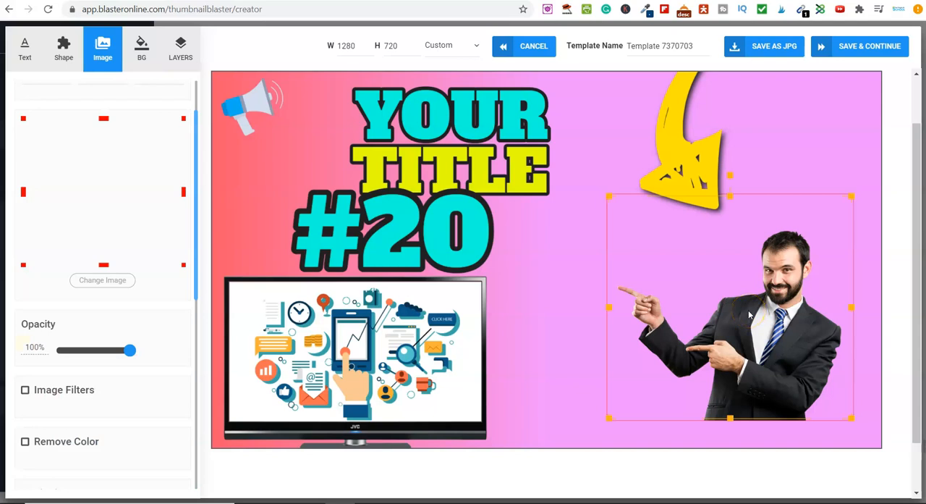
pyautogui.press('Delete')
pyautogui.moveTo(684, 174); pyautogui.dragTo(656, 297)
pyautogui.moveTo(788, 112); pyautogui.dragTo(719, 199)
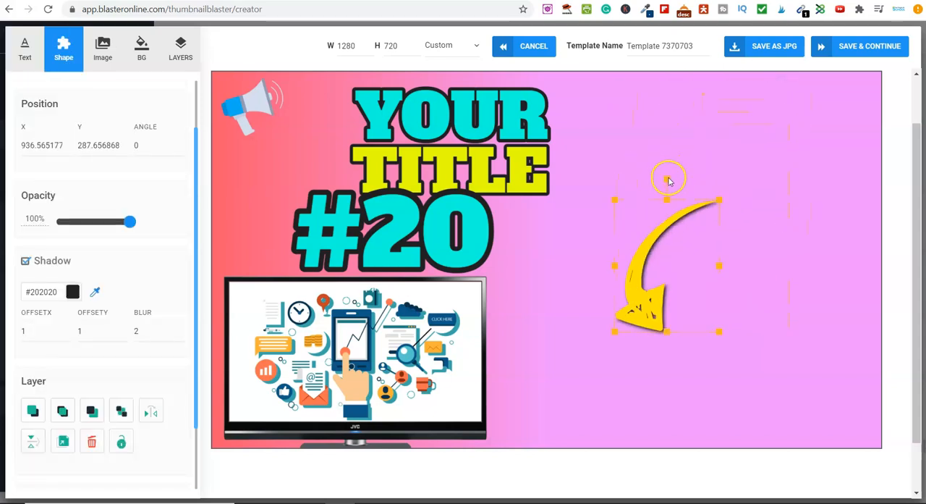
# Step: Rotate the yellow arrow to an angle of 180 and move it to the lower-right corner of the canvas
pyautogui.moveTo(665, 178); pyautogui.dragTo(666, 349)
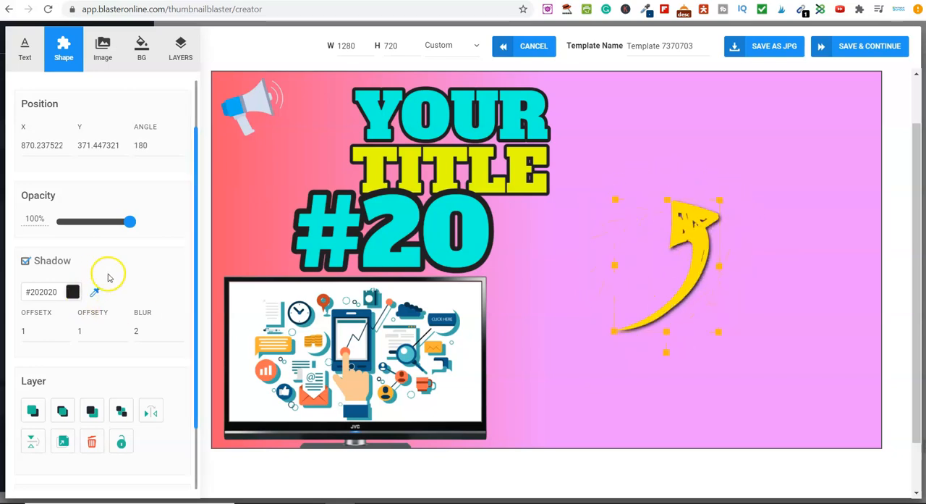
pyautogui.scroll(-2, 108, 277)
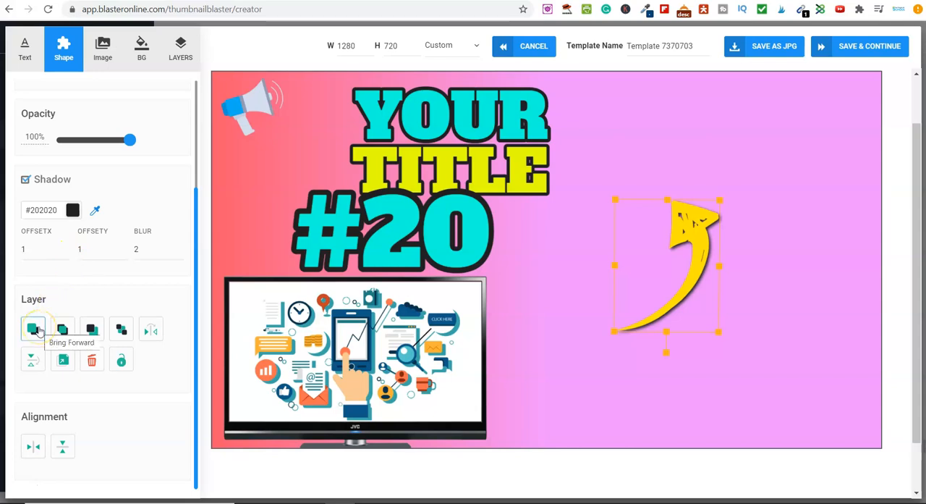
pyautogui.scroll(2, 181, 357)
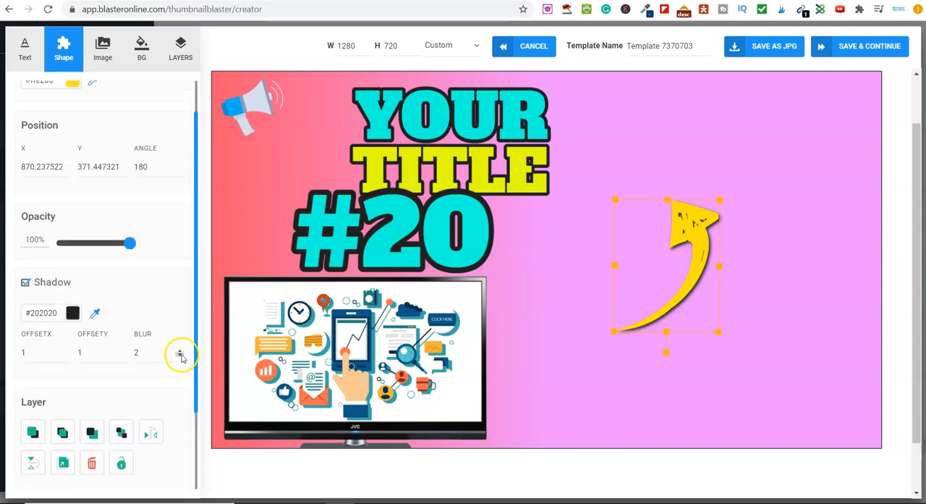
pyautogui.scroll(1, 181, 357)
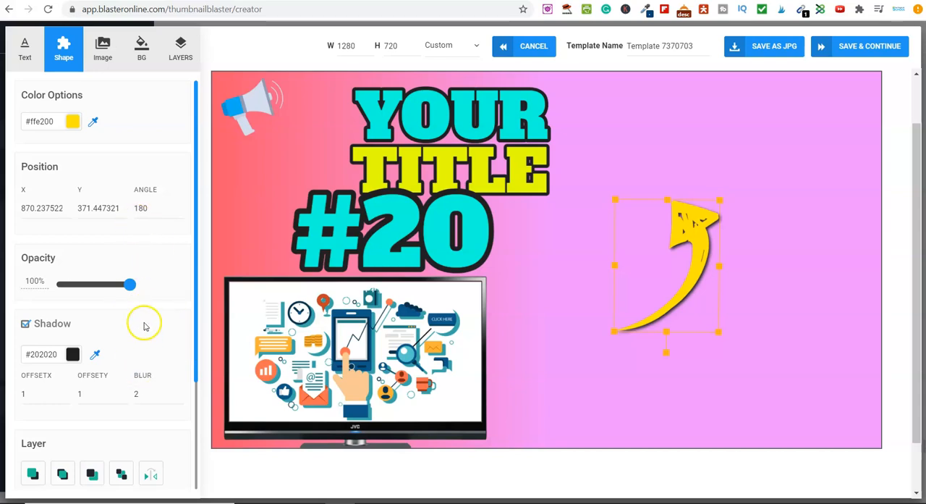
pyautogui.click(588, 338)
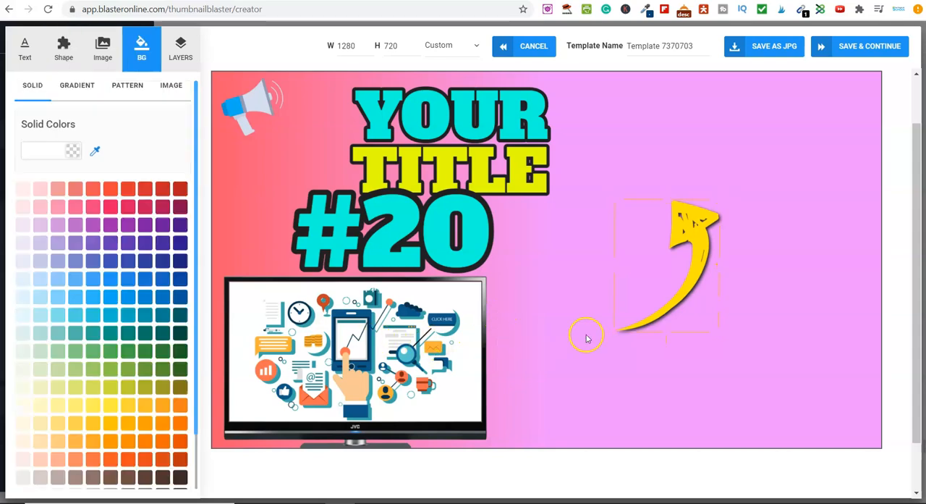
pyautogui.moveTo(686, 261); pyautogui.dragTo(778, 326)
pyautogui.moveTo(693, 217)
pyautogui.mouseDown()
pyautogui.moveTo(770, 313)
pyautogui.moveTo(834, 334)
pyautogui.mouseUp()
# Step: Pull the marketing illustration and its white backdrop out of the TV frame, and shift them together with the TV and #20 text to X 152, Y 174
pyautogui.moveTo(376, 336); pyautogui.dragTo(633, 261)
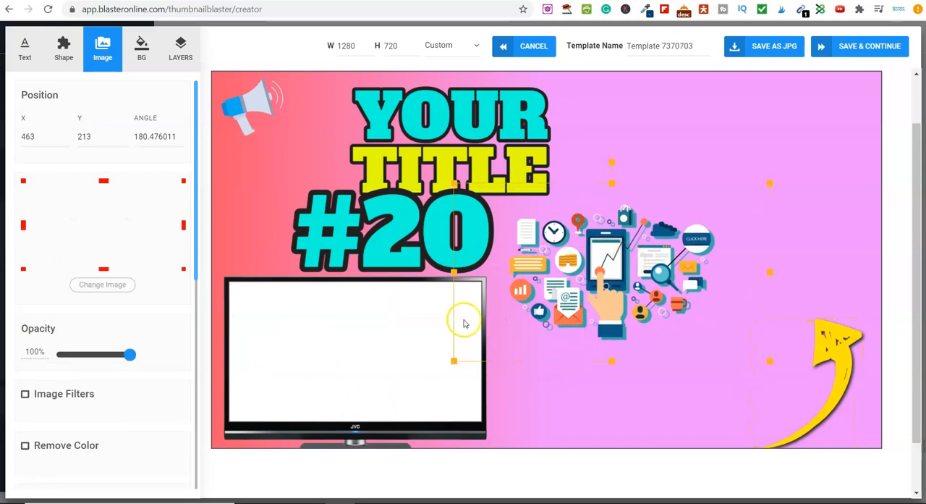
pyautogui.moveTo(255, 351); pyautogui.dragTo(516, 286)
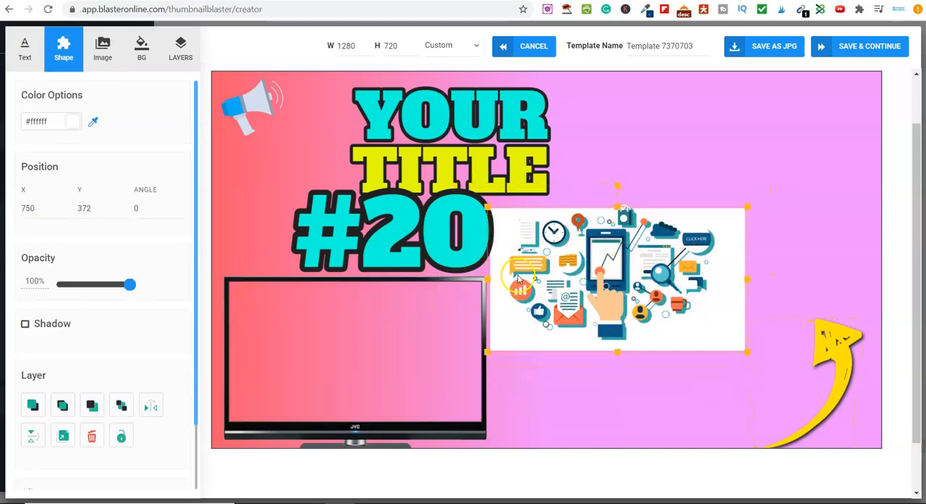
pyautogui.click(430, 332)
pyautogui.moveTo(430, 331); pyautogui.dragTo(542, 290)
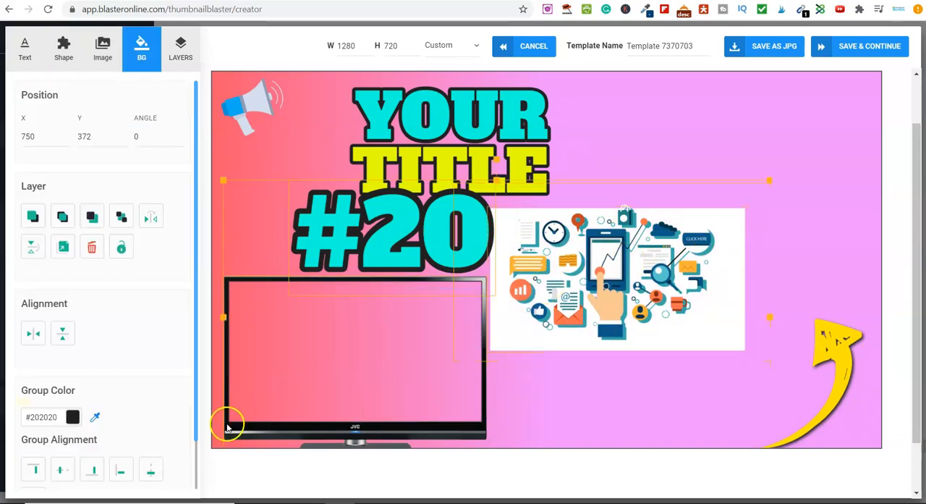
pyautogui.moveTo(231, 432); pyautogui.dragTo(299, 414)
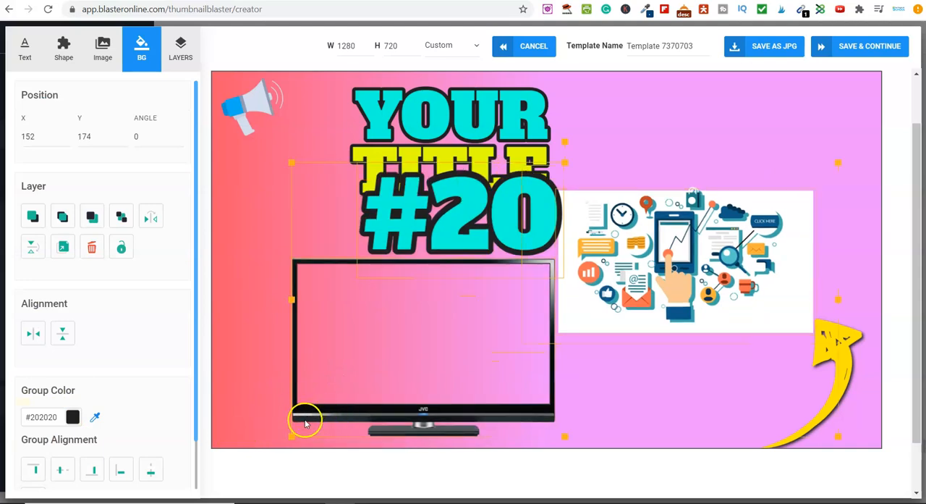
# Step: Move the TV frame to X 380, Y 207 and fit the white backdrop and marketing illustration back into its screen
pyautogui.click(246, 404)
pyautogui.moveTo(316, 412); pyautogui.dragTo(438, 330)
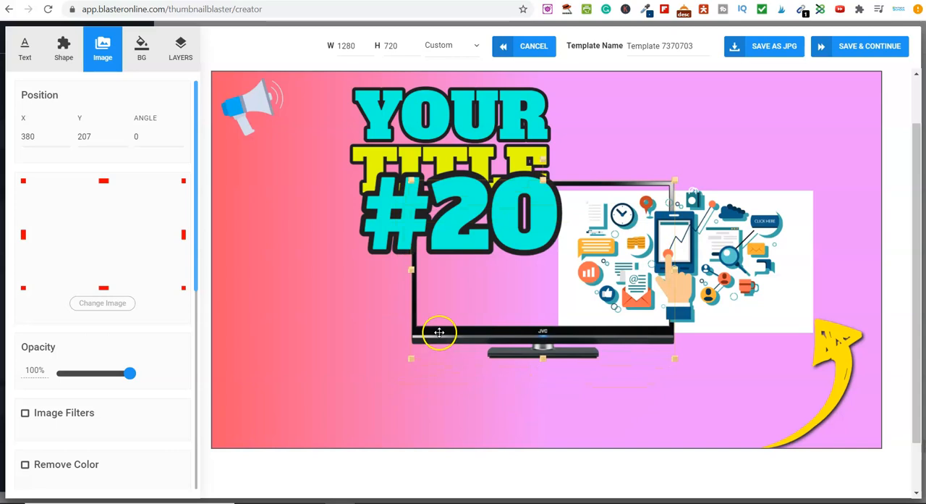
pyautogui.moveTo(799, 288); pyautogui.dragTo(655, 280)
pyautogui.moveTo(732, 257); pyautogui.dragTo(612, 255)
pyautogui.moveTo(611, 250); pyautogui.dragTo(612, 255)
# Step: Spread the text blocks apart: YOUR at the canvas's upper right, TITLE beside the megaphone, and #20 at the lower left
pyautogui.moveTo(537, 106); pyautogui.dragTo(751, 104)
pyautogui.moveTo(485, 162); pyautogui.dragTo(405, 137)
pyautogui.moveTo(421, 221); pyautogui.dragTo(301, 394)
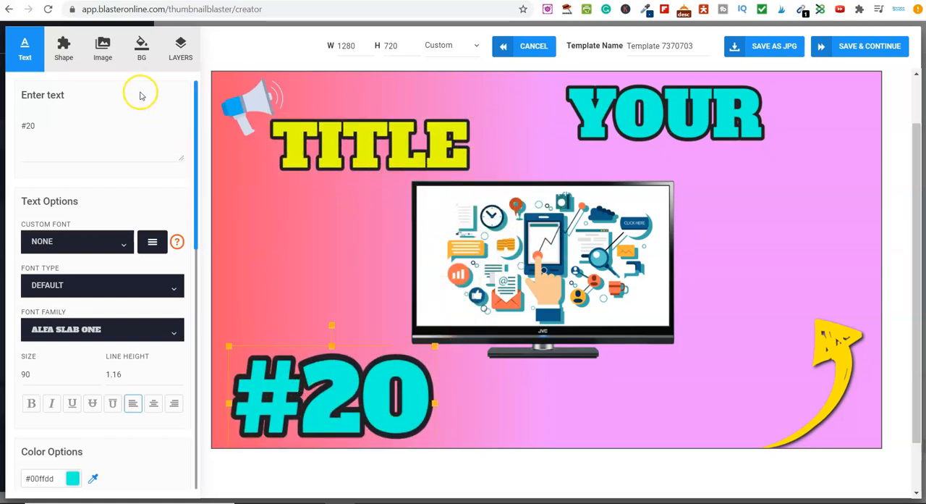
# Step: Replace the #20 text with MAKE in capitals and center it below the TV
pyautogui.click(335, 384)
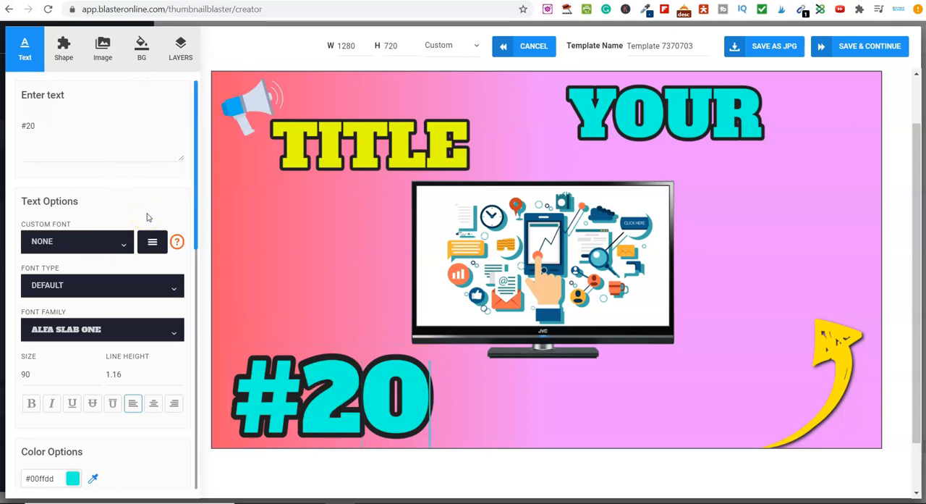
pyautogui.press('BackSpace')
pyautogui.press('BackSpace')
pyautogui.press('BackSpace')
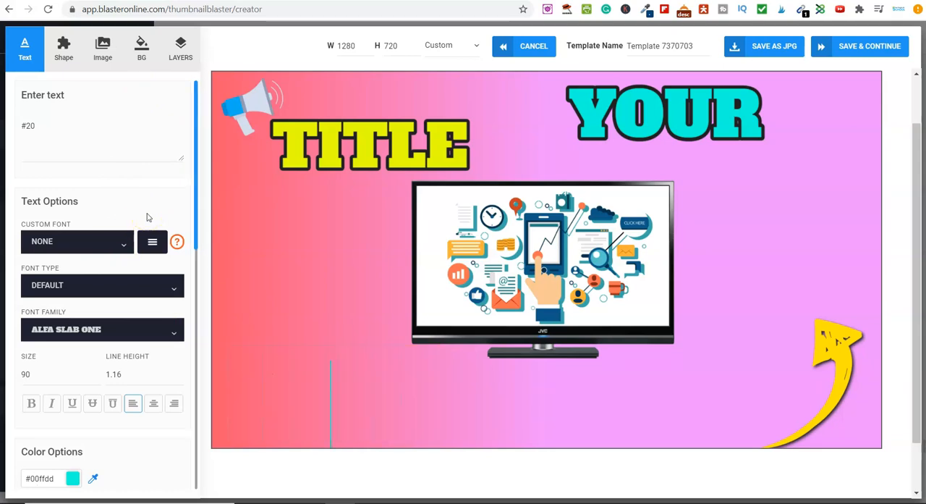
pyautogui.write('Make')
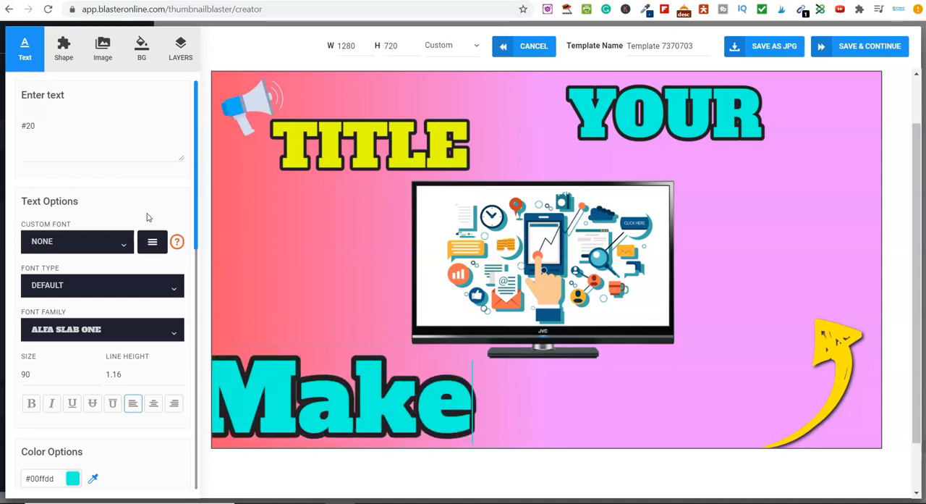
pyautogui.press('BackSpace')
pyautogui.press('BackSpace')
pyautogui.press('BackSpace')
pyautogui.press('capslock')
pyautogui.write('AKE')
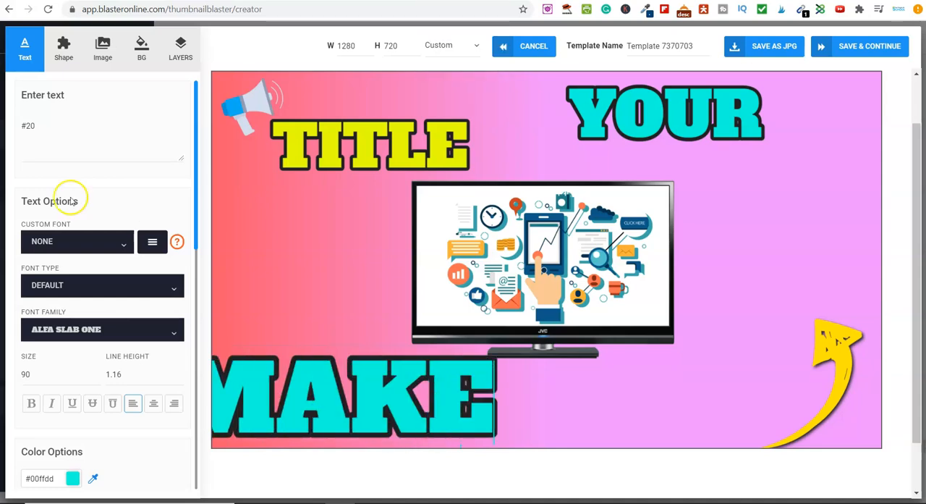
pyautogui.click(311, 304)
pyautogui.moveTo(265, 403); pyautogui.dragTo(438, 409)
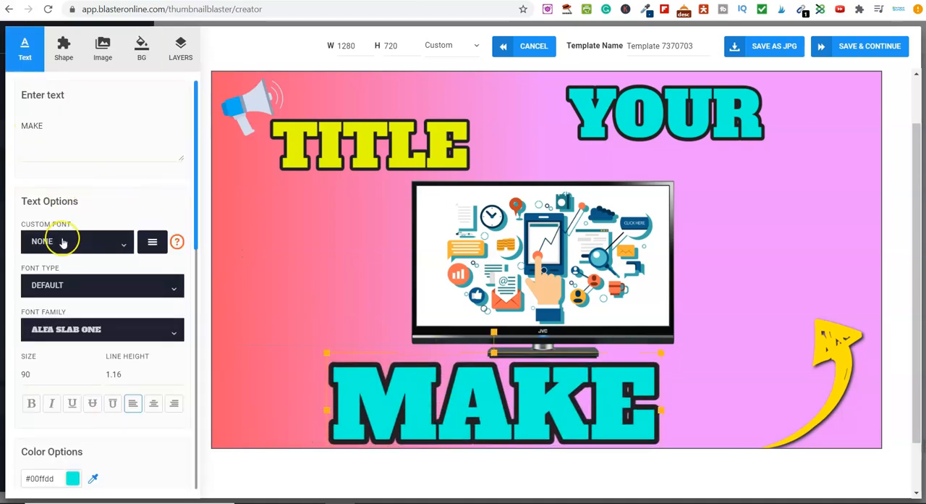
# Step: Look through the font families and the color picker available for the MAKE text
pyautogui.click(45, 329)
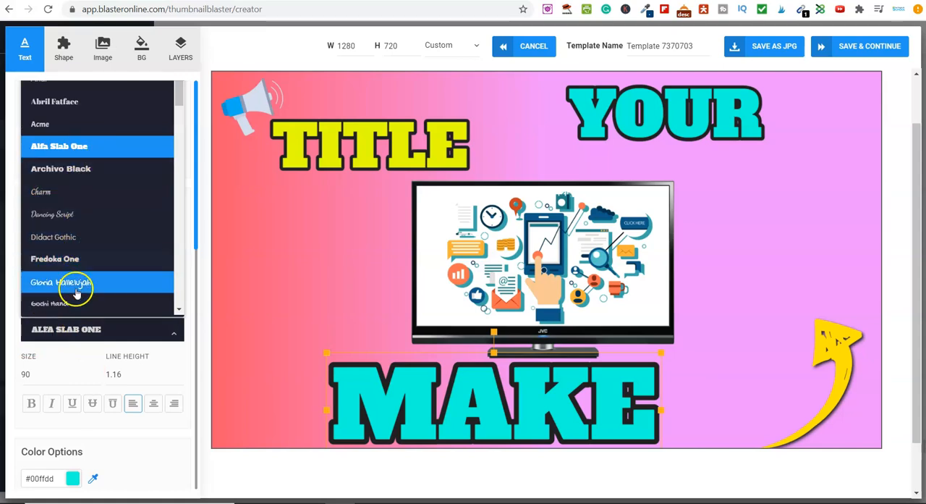
pyautogui.moveTo(177, 97)
pyautogui.mouseDown()
pyautogui.moveTo(178, 281)
pyautogui.moveTo(180, 87)
pyautogui.mouseUp()
pyautogui.click(285, 294)
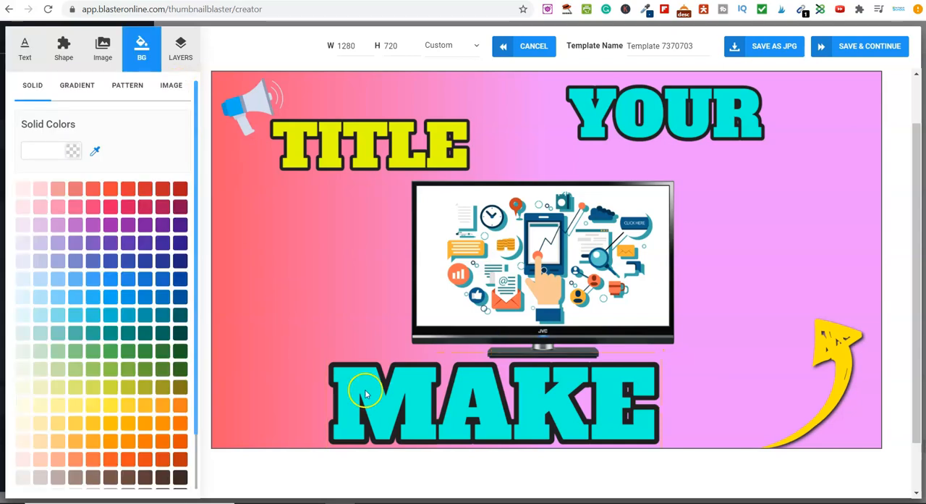
pyautogui.click(384, 397)
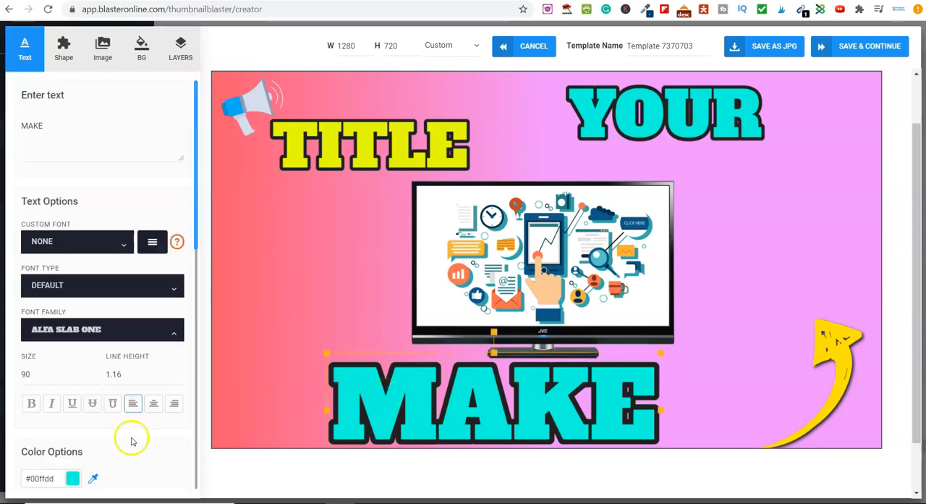
pyautogui.scroll(-5, 130, 438)
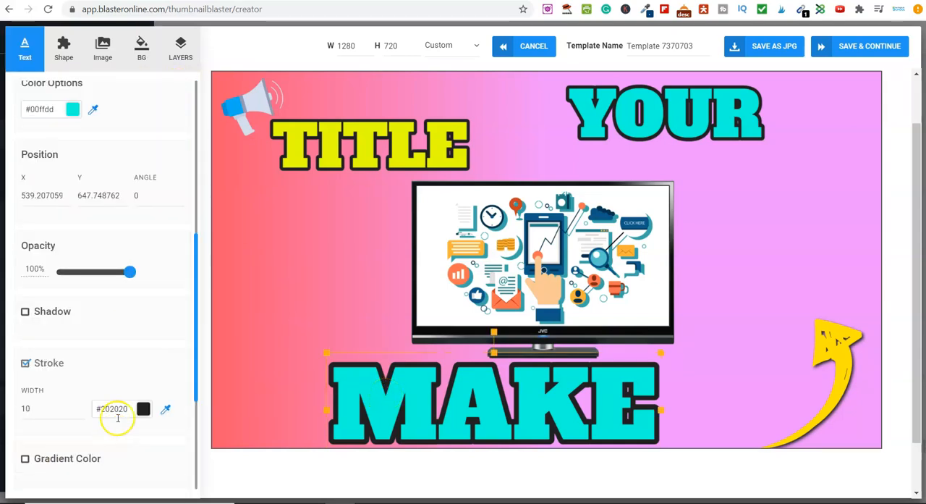
pyautogui.click(73, 110)
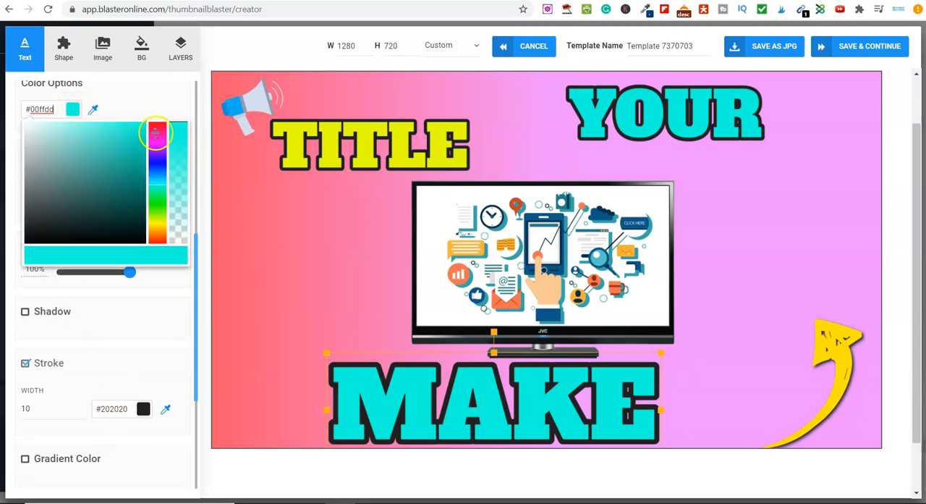
pyautogui.click(160, 97)
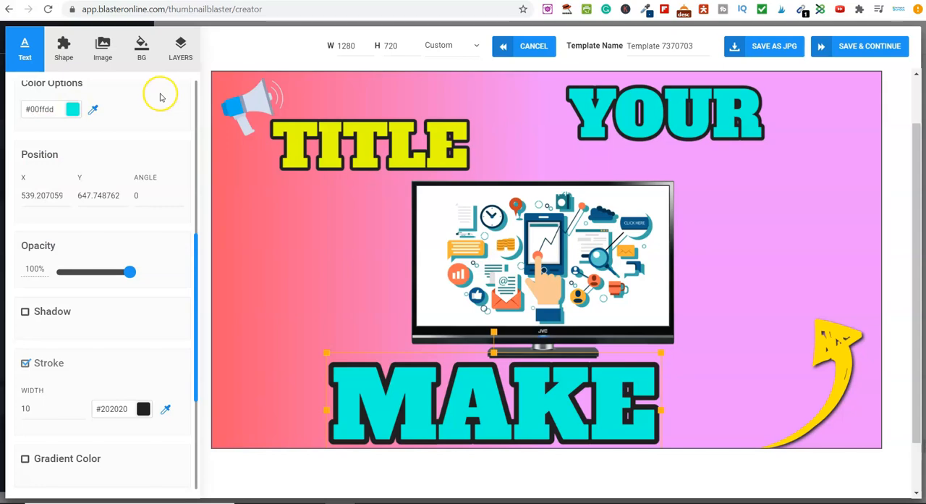
# Step: Try the shadow effect on the MAKE text, and switch off both the shadow and the stroke
pyautogui.click(26, 312)
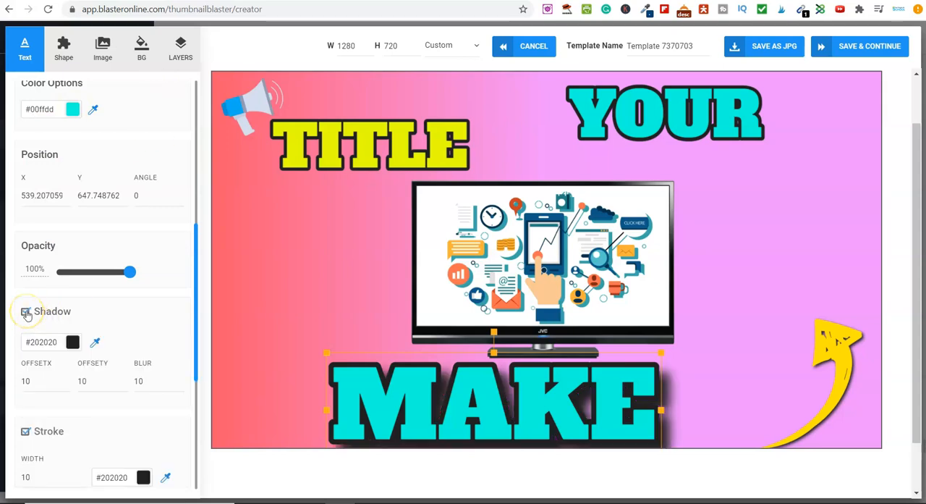
pyautogui.click(26, 312)
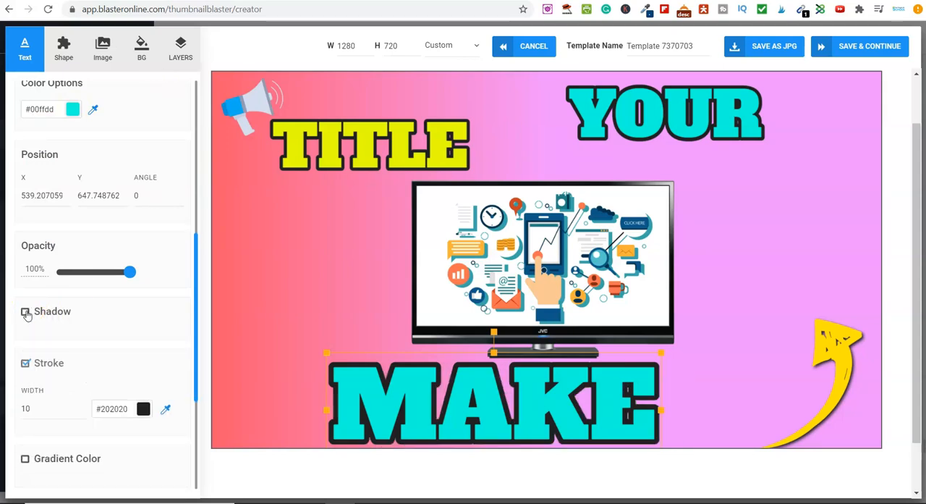
pyautogui.click(26, 364)
pyautogui.click(332, 321)
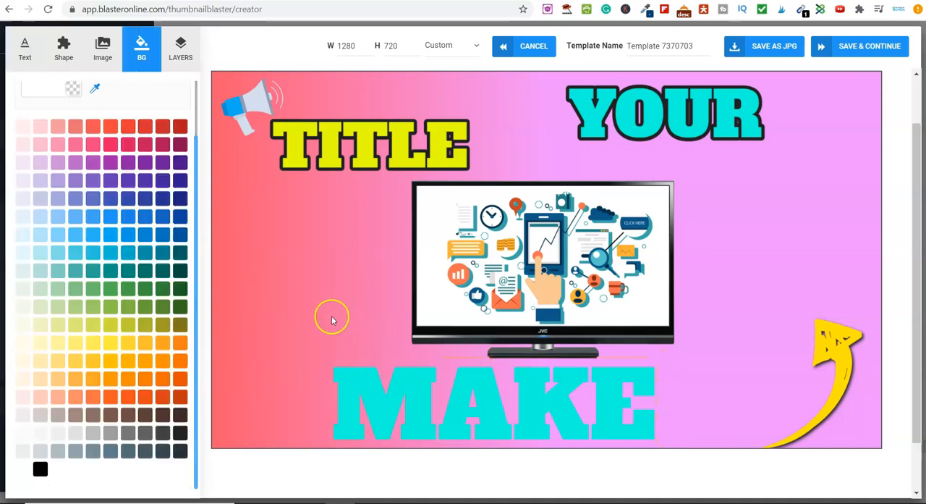
# Step: Turn on the #202020 stroke for the MAKE text, increase its width to about 9, and deselect the text
pyautogui.click(424, 409)
pyautogui.scroll(-2, 64, 364)
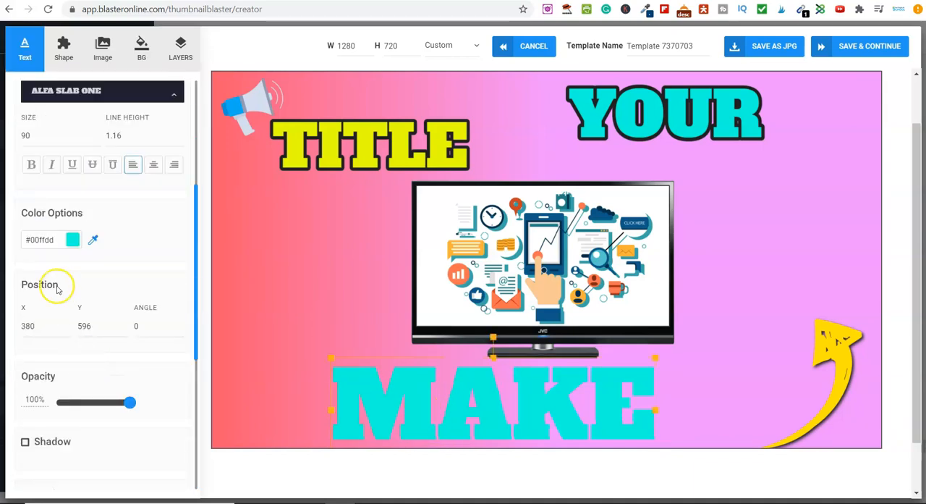
pyautogui.scroll(-4, 36, 239)
pyautogui.click(25, 197)
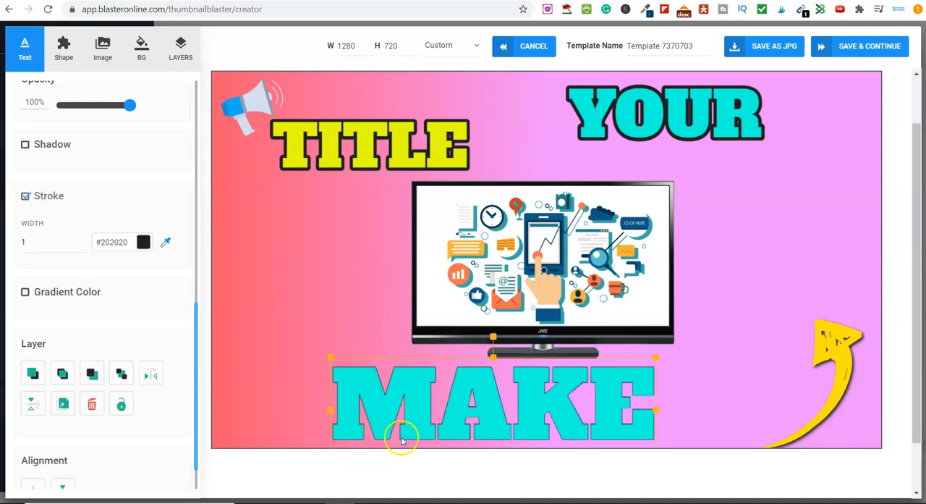
pyautogui.click(81, 240)
pyautogui.click(81, 240)
pyautogui.click(81, 240)
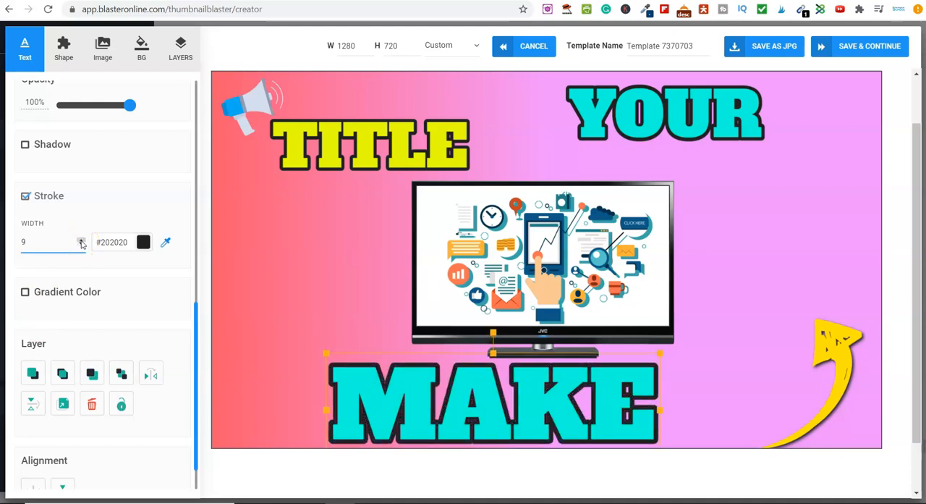
pyautogui.click(81, 239)
pyautogui.click(319, 283)
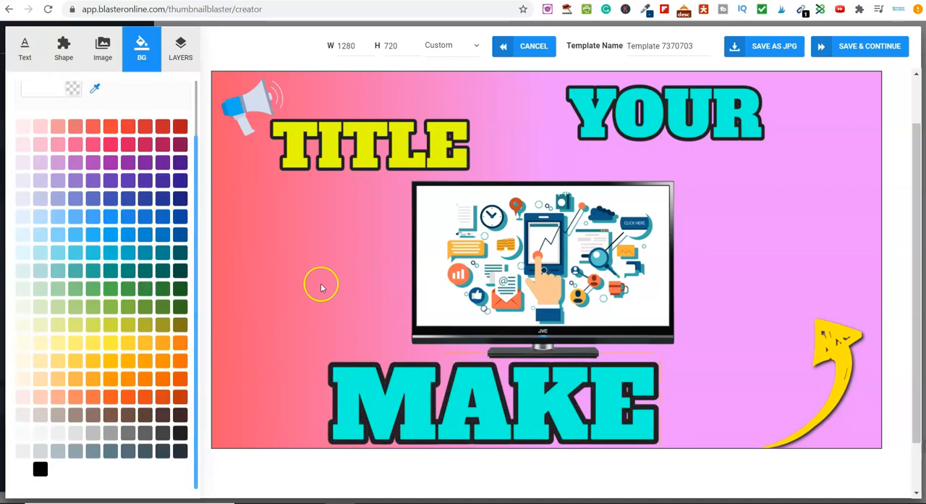
# Step: Delete the megaphone shape beside the TITLE text
pyautogui.click(258, 110)
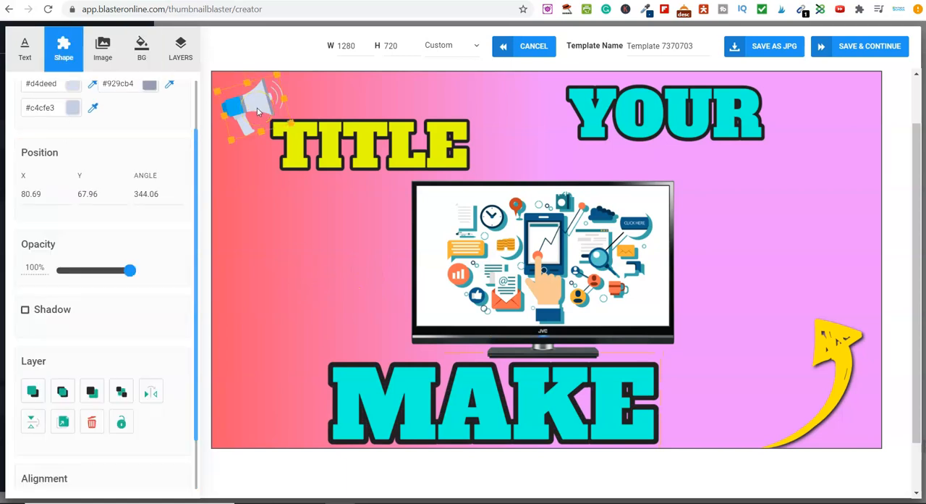
pyautogui.press('Delete')
# Step: Add the thick curved black arrow from the Arrow shapes, place it beside the TV, and tilt it slightly to about 353 degrees
pyautogui.click(65, 56)
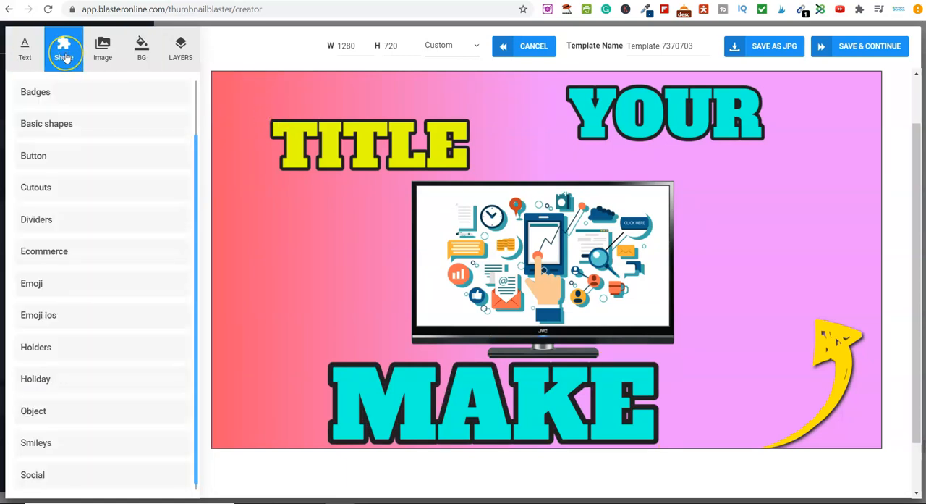
pyautogui.scroll(1, 97, 209)
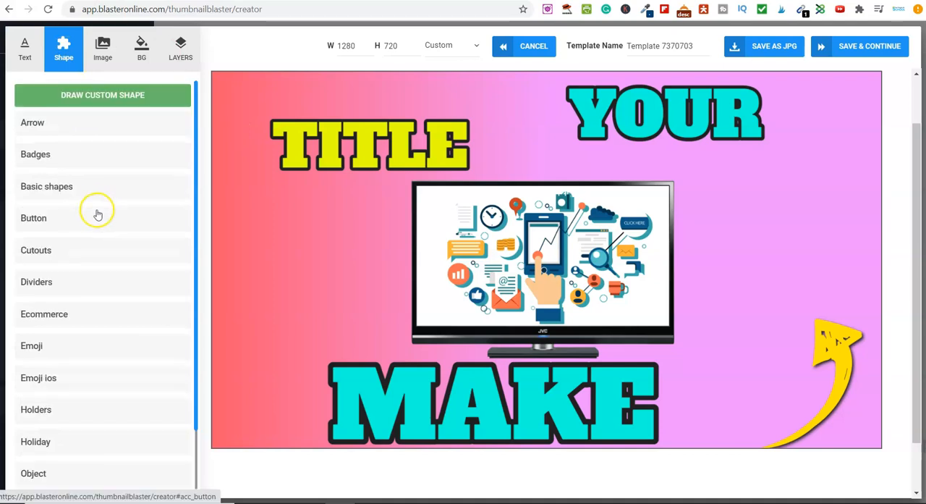
pyautogui.click(40, 130)
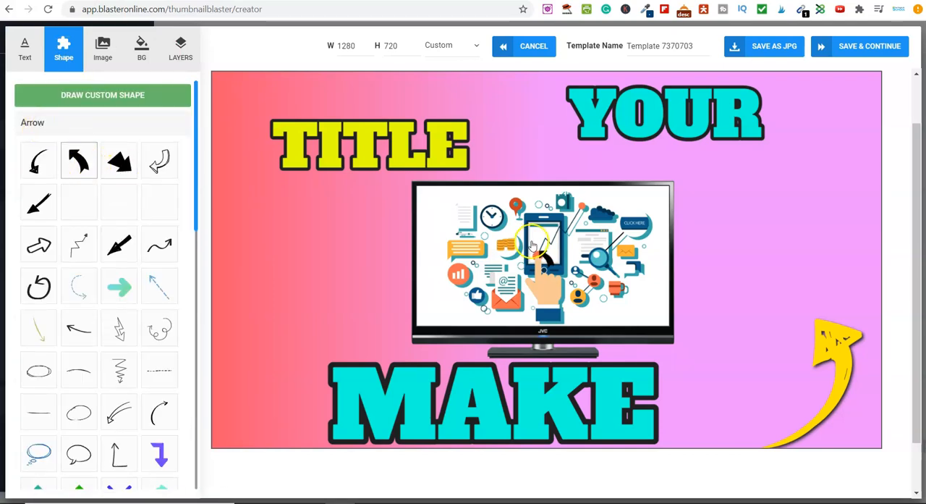
pyautogui.click(546, 255)
pyautogui.moveTo(577, 265); pyautogui.dragTo(719, 304)
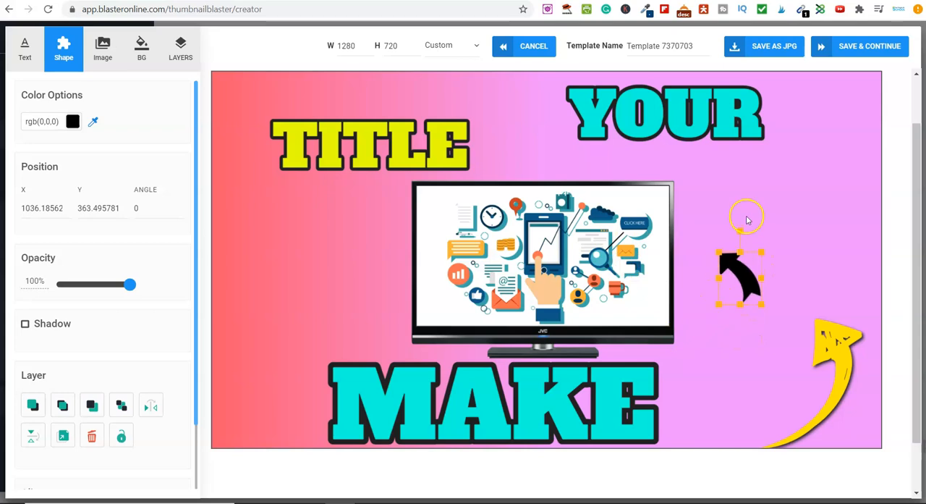
pyautogui.moveTo(740, 232)
pyautogui.mouseDown()
pyautogui.moveTo(767, 241)
pyautogui.moveTo(736, 231)
pyautogui.mouseUp()
# Step: Recolor the curved arrow bright red and turn on its #202020 shadow with offsets and blur of 10
pyautogui.click(73, 121)
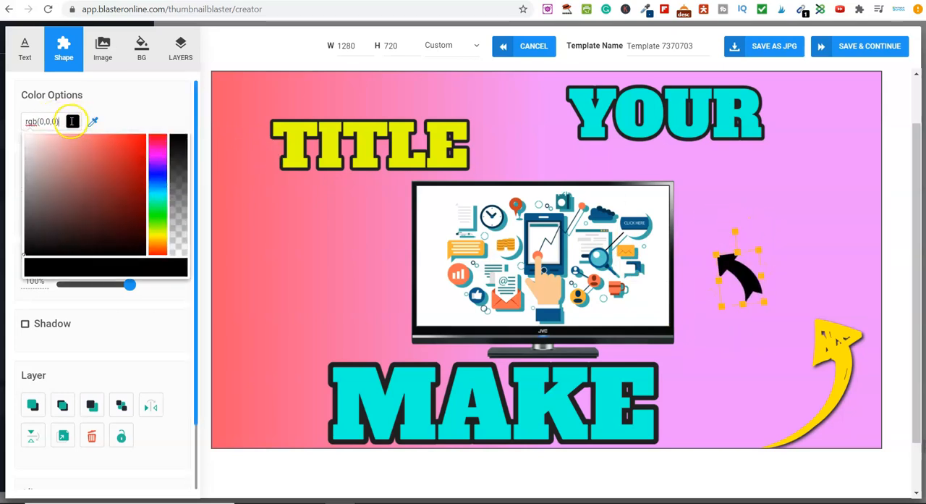
pyautogui.click(141, 135)
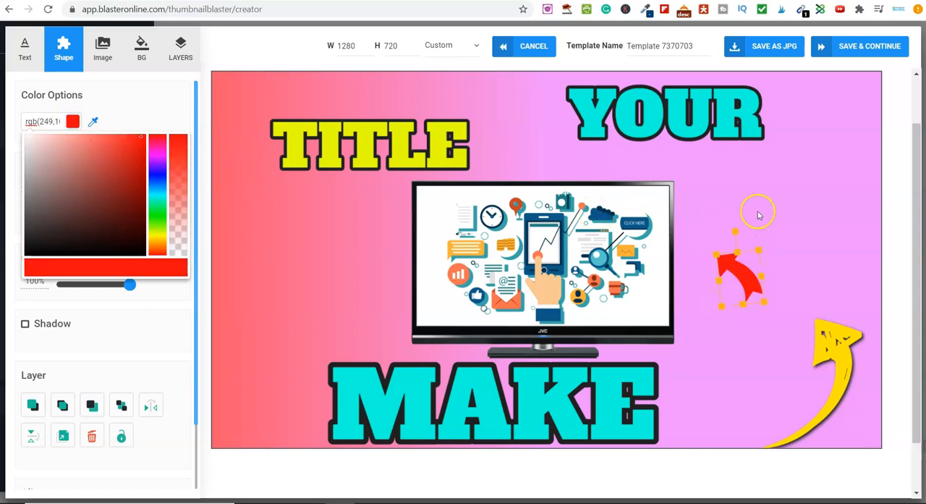
pyautogui.click(25, 324)
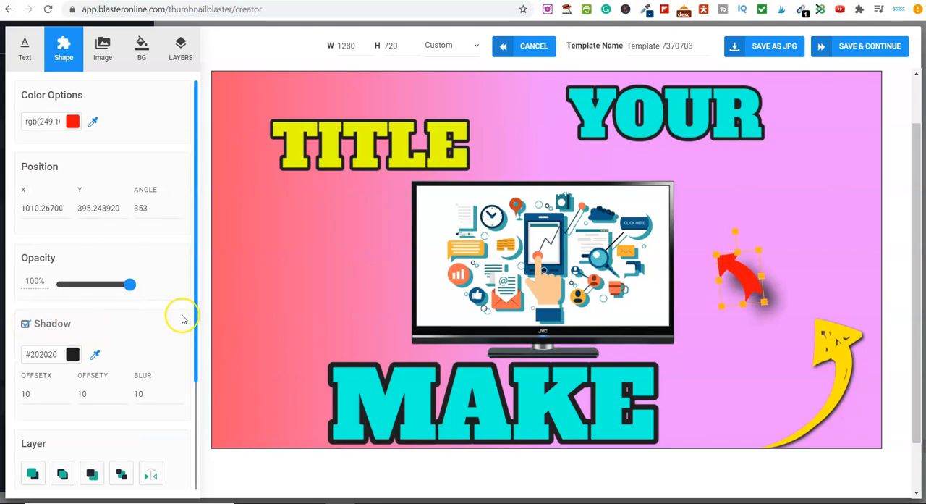
pyautogui.scroll(-2, 172, 318)
pyautogui.click(664, 301)
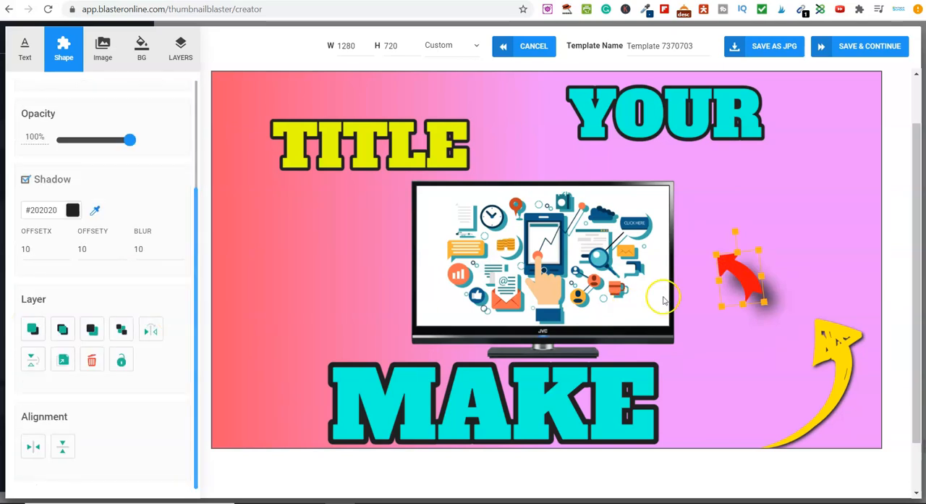
# Step: Enlarge the red arrow and position it over the TV's lower corner at about X 873, Y 492
pyautogui.click(824, 251)
pyautogui.moveTo(752, 283); pyautogui.dragTo(747, 395)
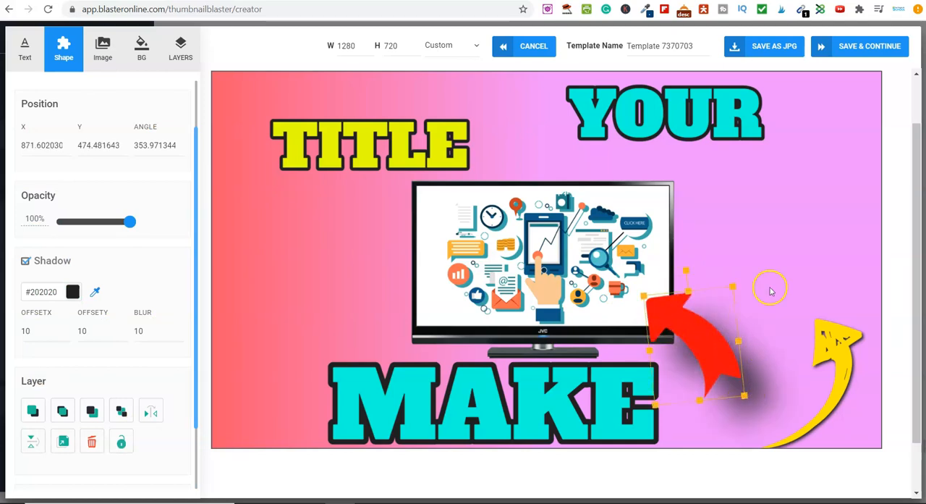
pyautogui.click(769, 275)
pyautogui.moveTo(676, 321); pyautogui.dragTo(662, 315)
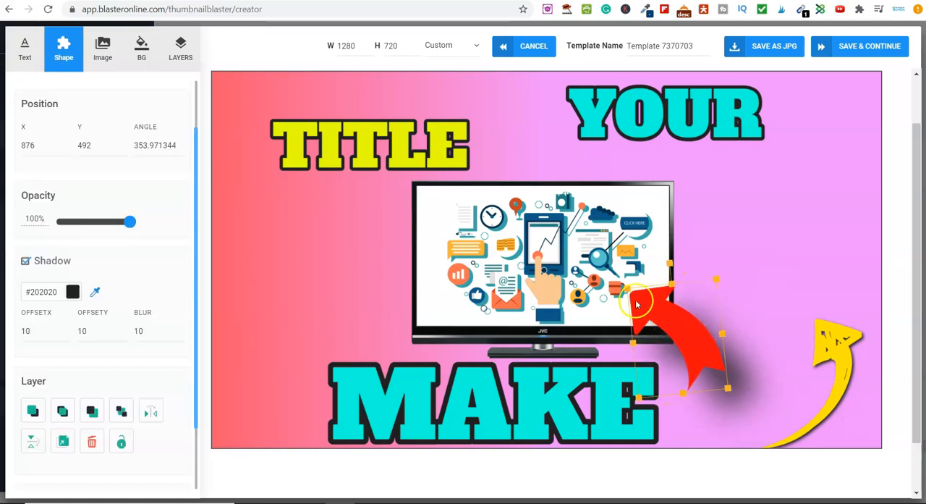
pyautogui.scroll(-1, 36, 356)
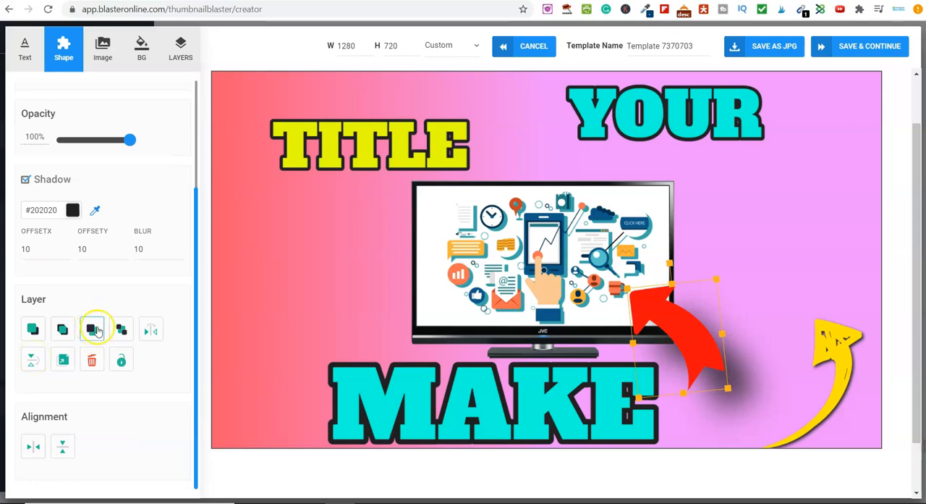
pyautogui.click(306, 293)
pyautogui.moveTo(691, 338); pyautogui.dragTo(688, 337)
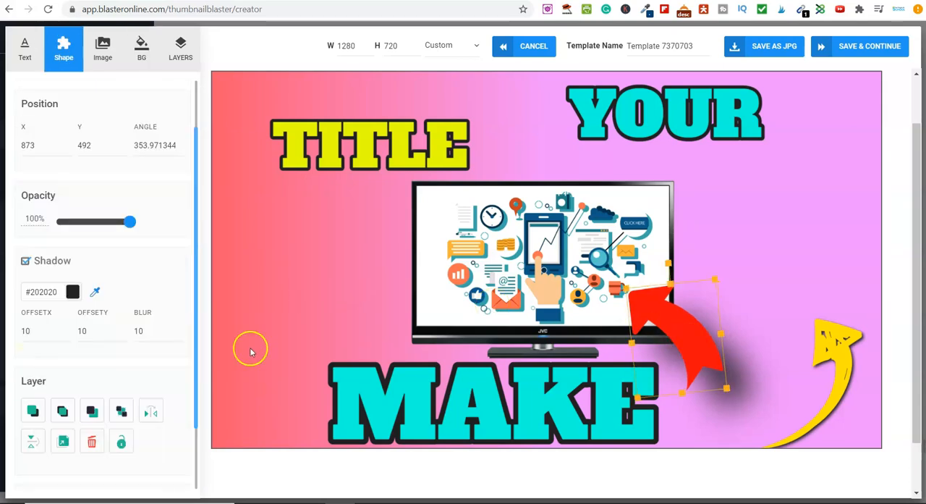
# Step: Send the red arrow behind the TV, nudge it slightly, bring it back in front, and deselect it
pyautogui.scroll(-1, 98, 369)
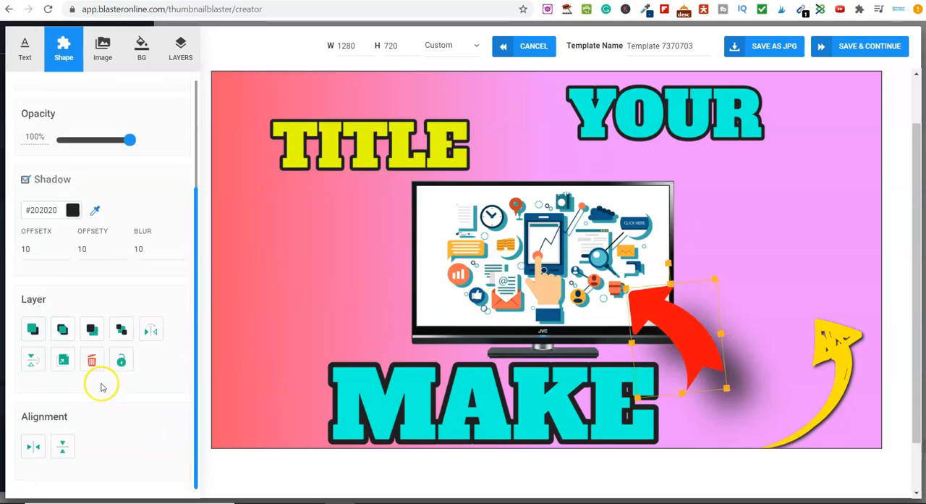
pyautogui.click(90, 330)
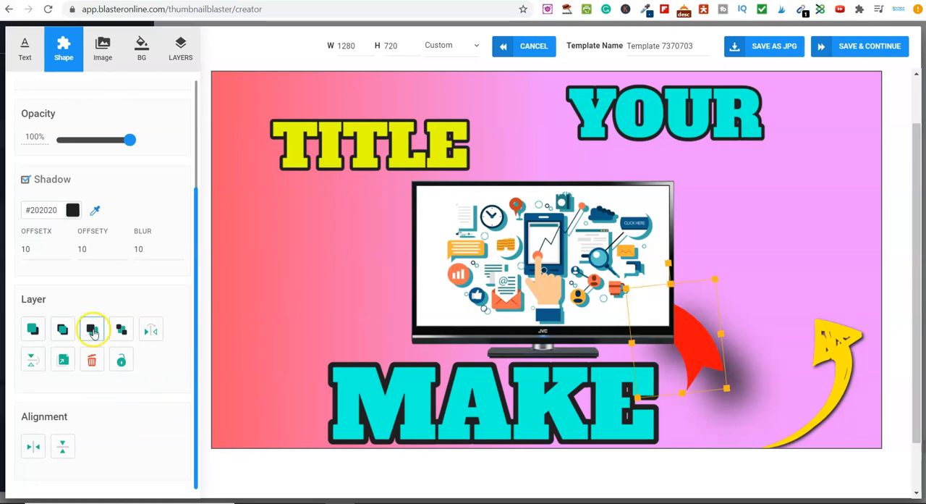
pyautogui.moveTo(702, 358)
pyautogui.mouseDown()
pyautogui.moveTo(720, 364)
pyautogui.moveTo(728, 385)
pyautogui.moveTo(707, 359)
pyautogui.moveTo(699, 367)
pyautogui.mouseUp()
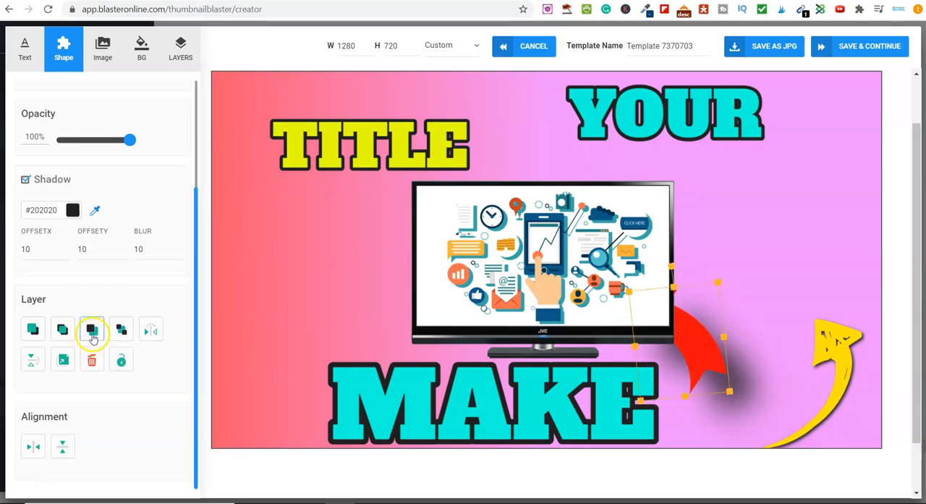
pyautogui.click(64, 331)
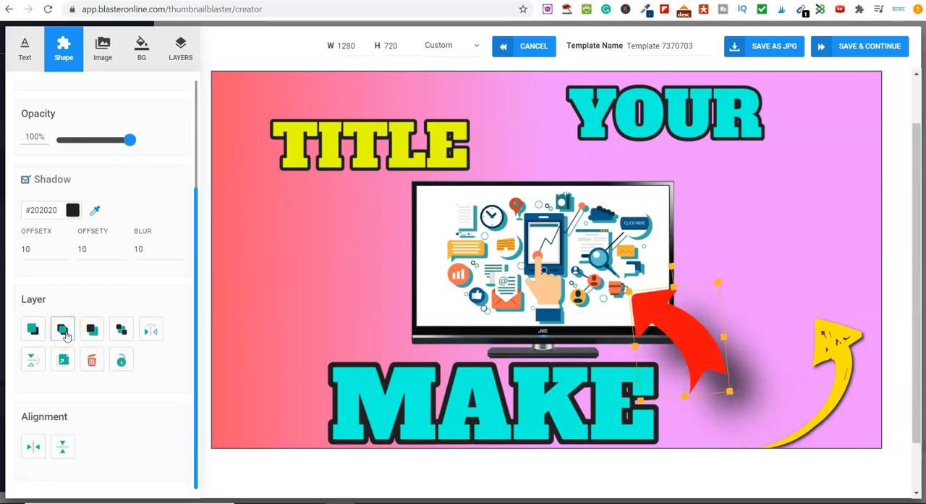
pyautogui.click(266, 246)
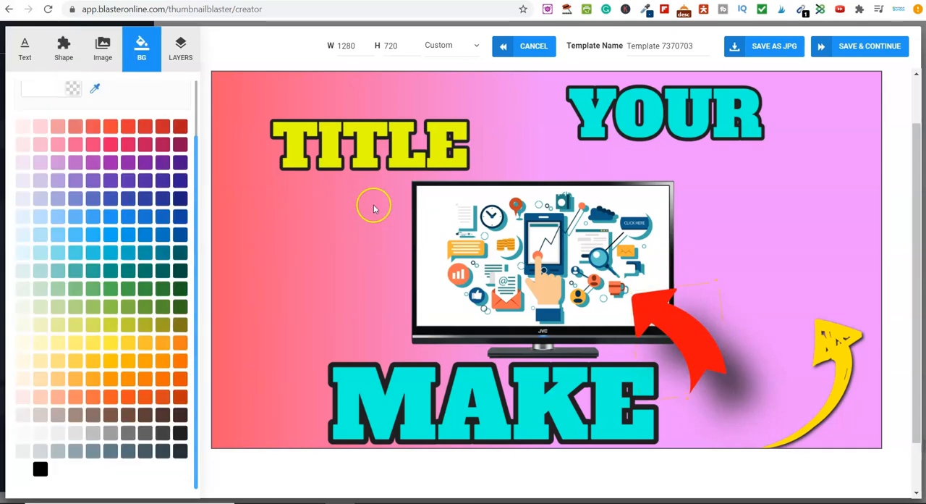
# Step: Move YOUR and TITLE to the red side of the thumbnail, stacking YOUR above TITLE
pyautogui.moveTo(363, 143); pyautogui.dragTo(338, 169)
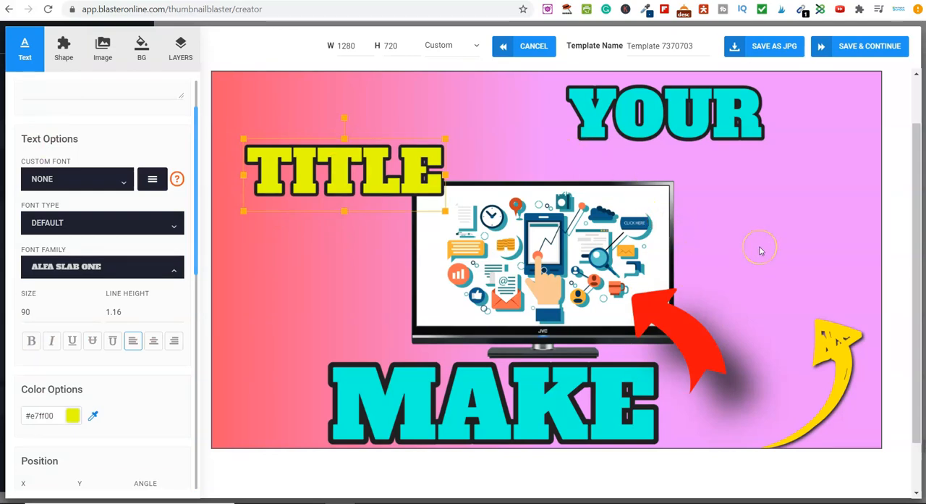
pyautogui.moveTo(680, 116); pyautogui.dragTo(342, 133)
pyautogui.moveTo(345, 188); pyautogui.dragTo(324, 257)
# Step: Move the TV frame, its white screen and the marketing illustration to the pink side, and reassemble them with the illustration centered on the screen
pyautogui.moveTo(603, 268); pyautogui.dragTo(700, 252)
pyautogui.moveTo(450, 212); pyautogui.dragTo(634, 187)
pyautogui.moveTo(478, 228); pyautogui.dragTo(594, 157)
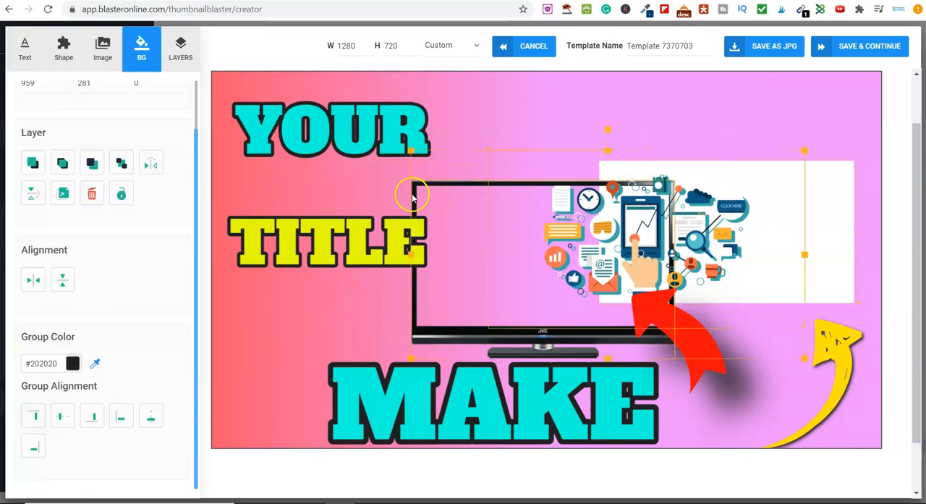
pyautogui.click(413, 195)
pyautogui.moveTo(426, 188); pyautogui.dragTo(560, 114)
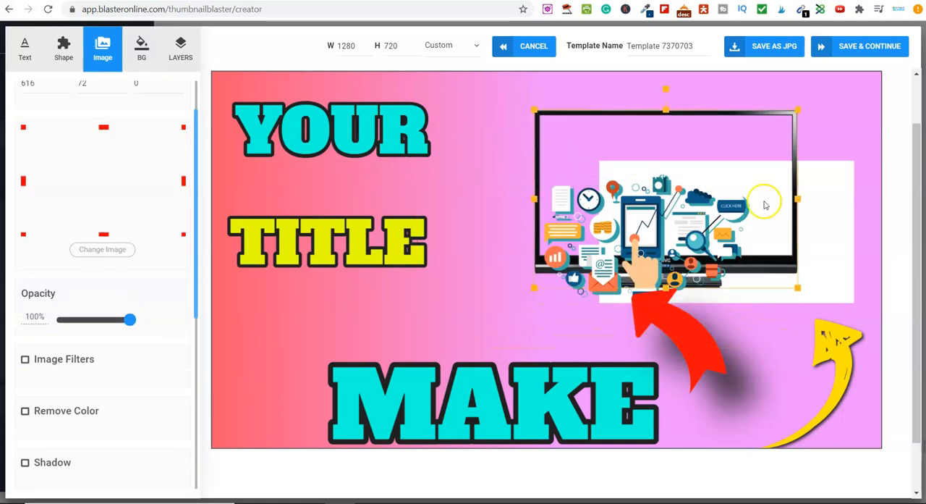
pyautogui.moveTo(837, 236); pyautogui.dragTo(773, 184)
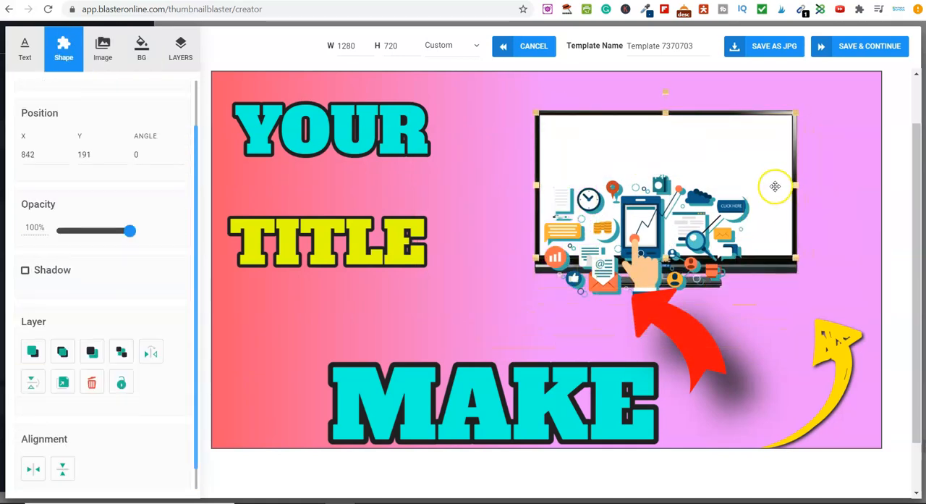
pyautogui.moveTo(660, 230); pyautogui.dragTo(677, 174)
# Step: Delete the red arrow below the TV
pyautogui.click(681, 351)
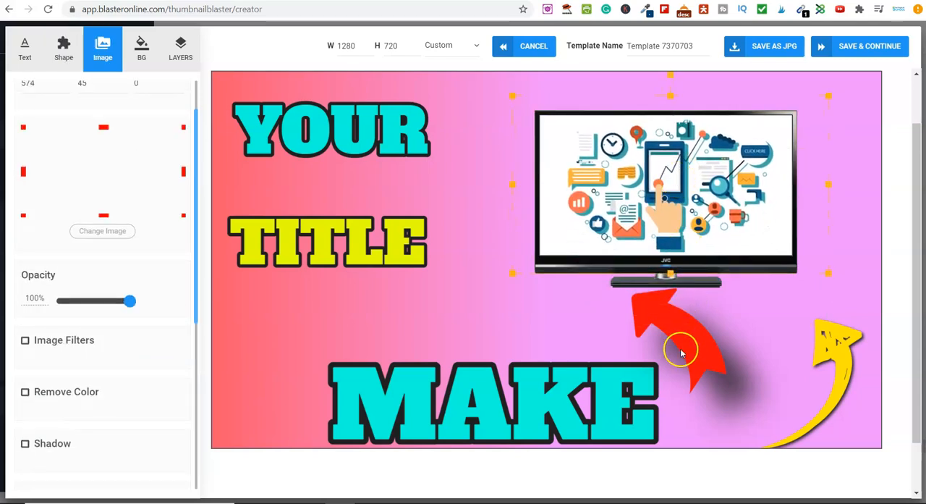
pyautogui.press('Delete')
pyautogui.click(722, 362)
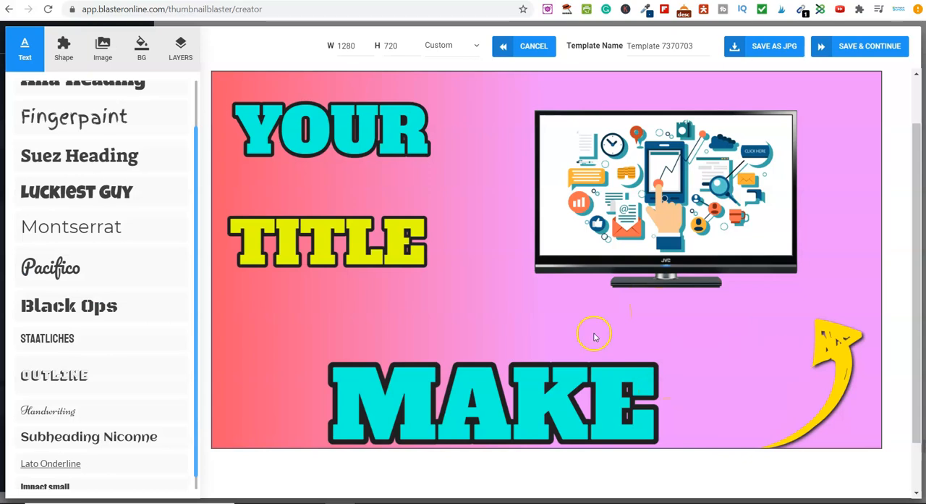
# Step: Select the YOUR text, try to draw a custom shape, and dismiss the upgrade offer
pyautogui.click(335, 131)
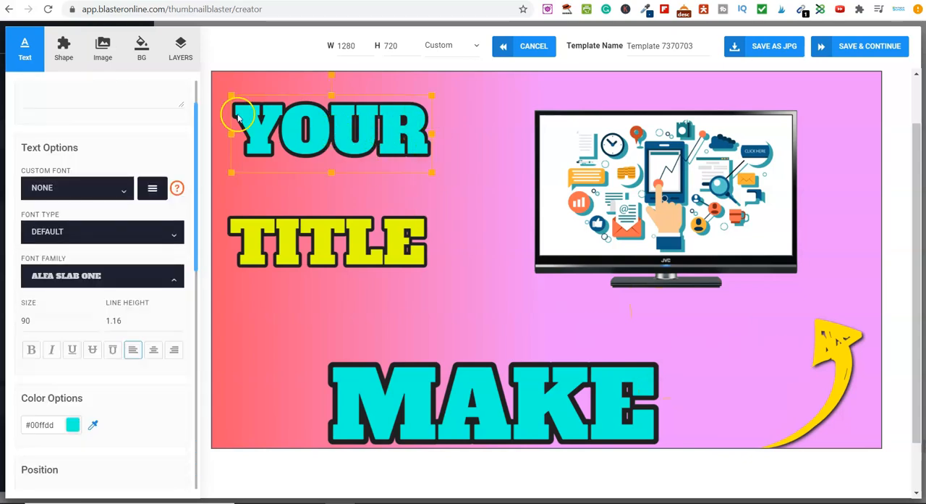
pyautogui.scroll(1, 123, 217)
pyautogui.click(64, 47)
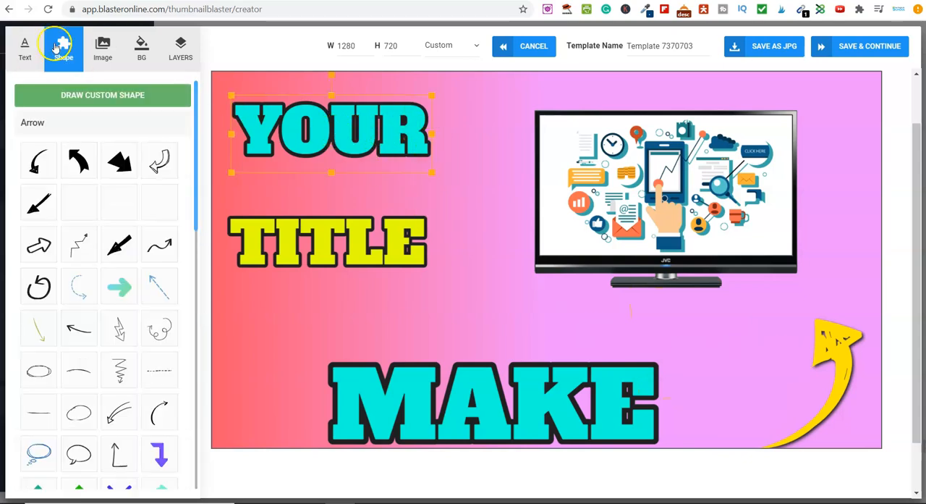
pyautogui.click(84, 99)
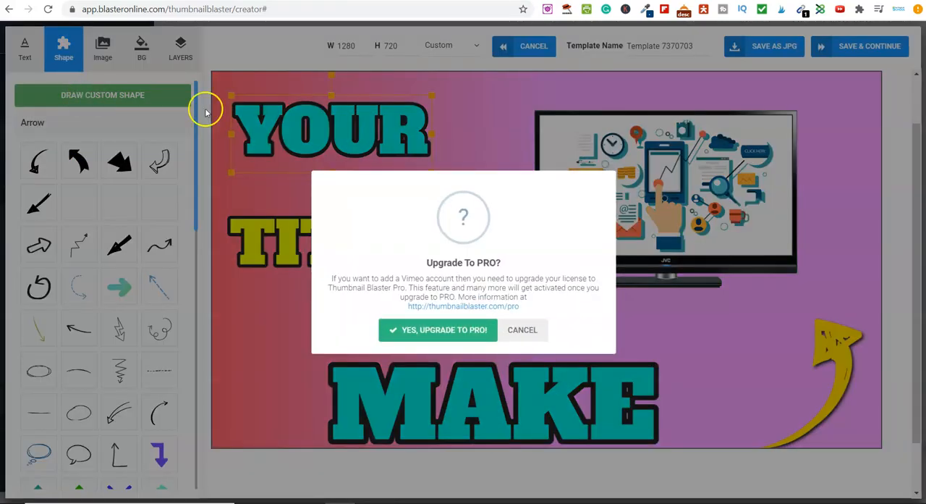
pyautogui.click(530, 333)
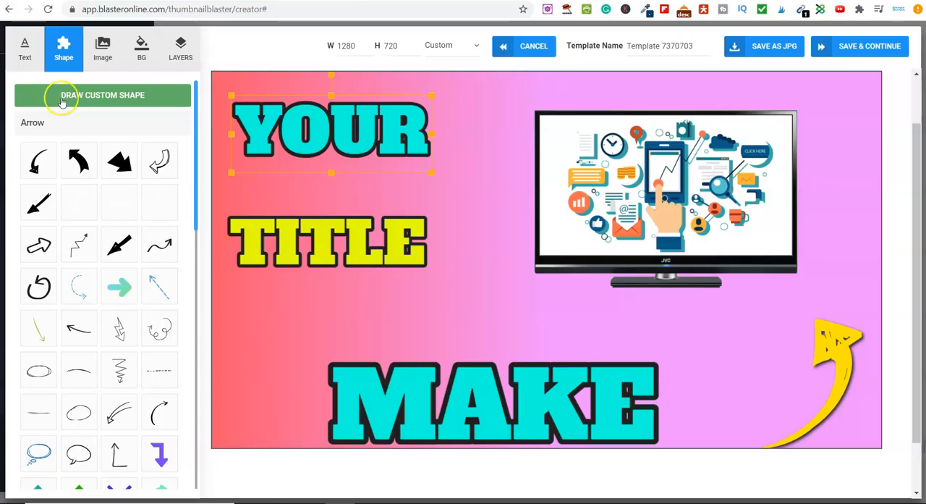
# Step: Examine the ready-made shapes in the Basic shapes, Button, Cutouts and Dividers categories
pyautogui.click(32, 123)
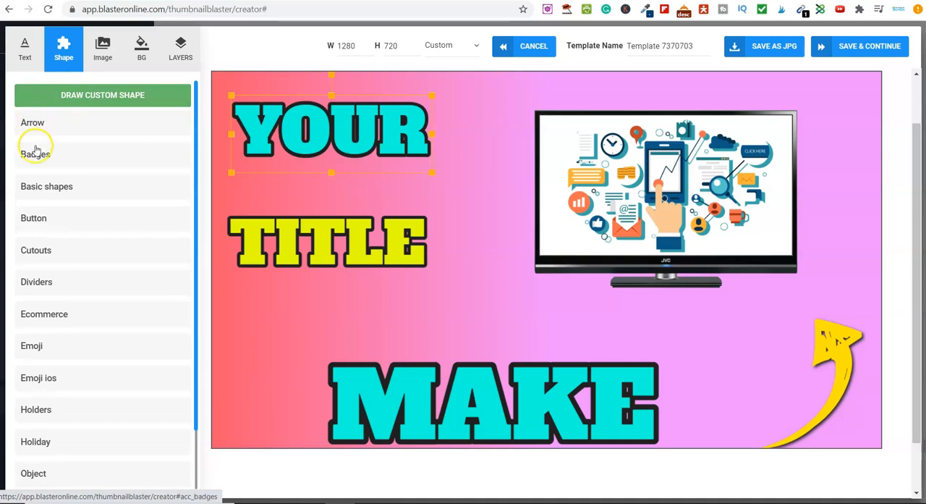
pyautogui.click(48, 189)
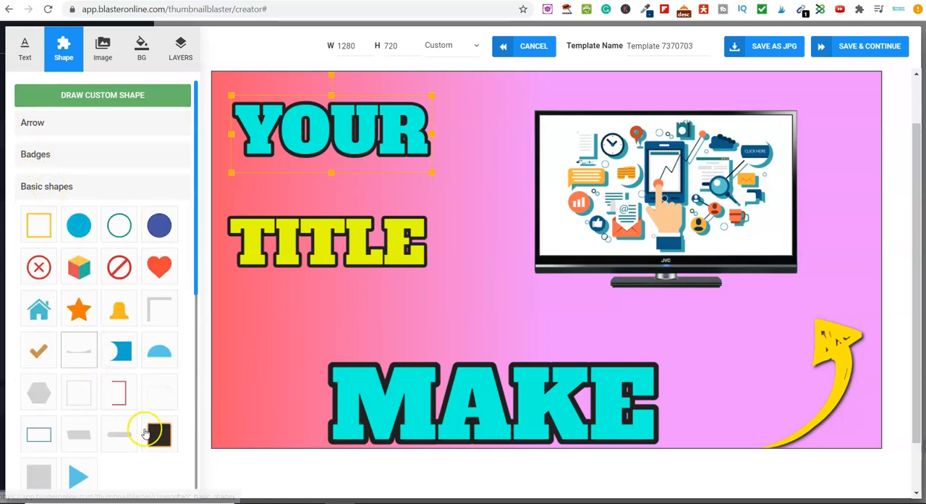
pyautogui.scroll(-2, 126, 440)
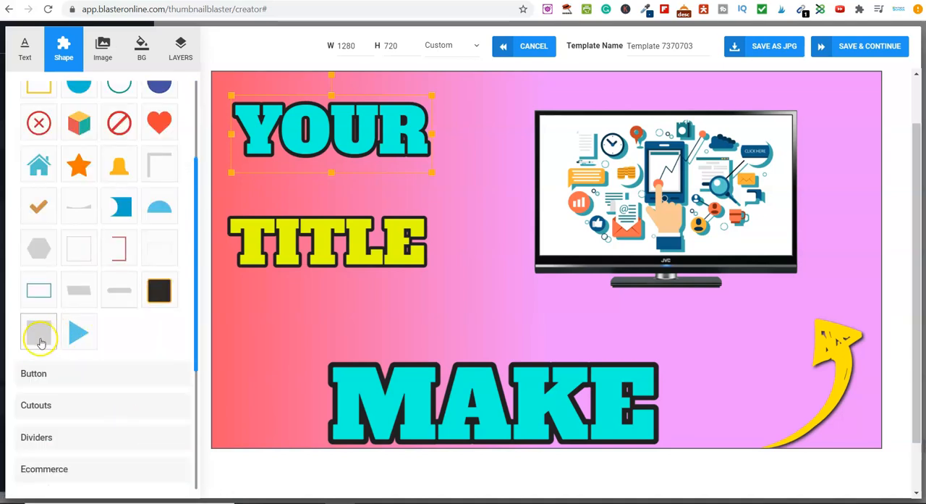
pyautogui.click(45, 378)
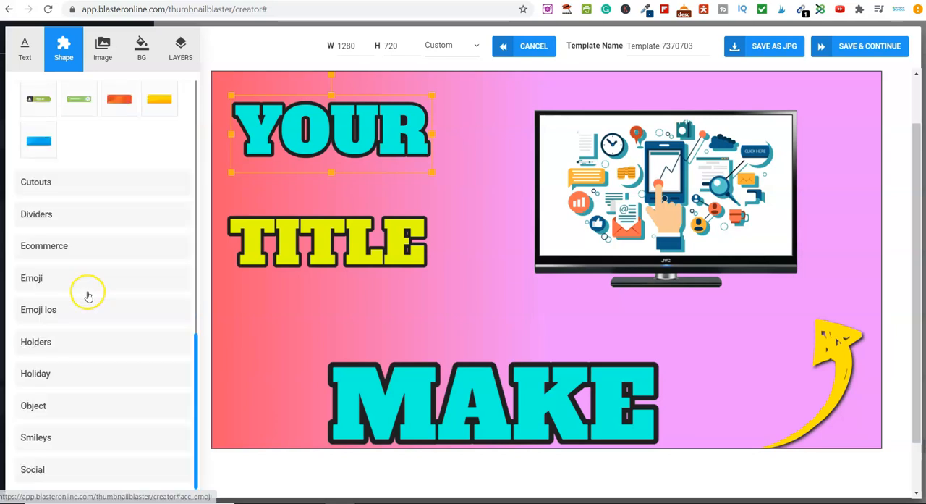
pyautogui.click(36, 181)
pyautogui.scroll(-15, 77, 268)
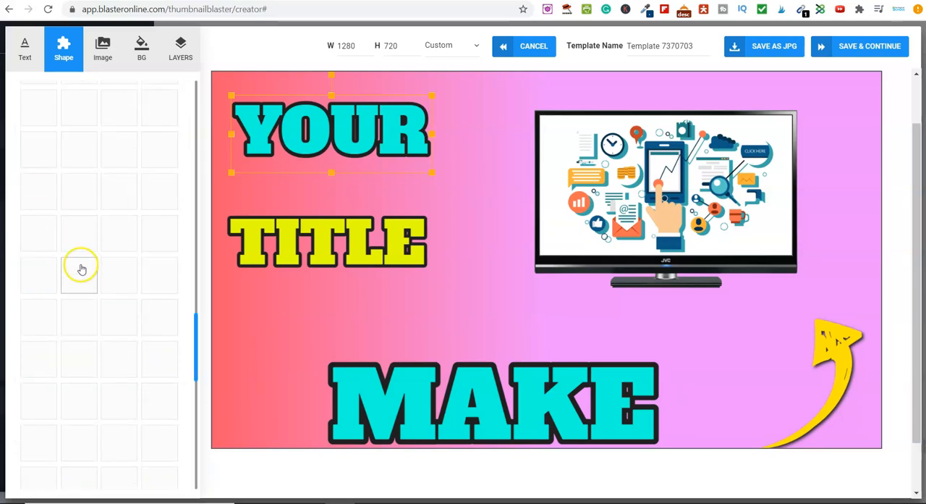
pyautogui.click(57, 221)
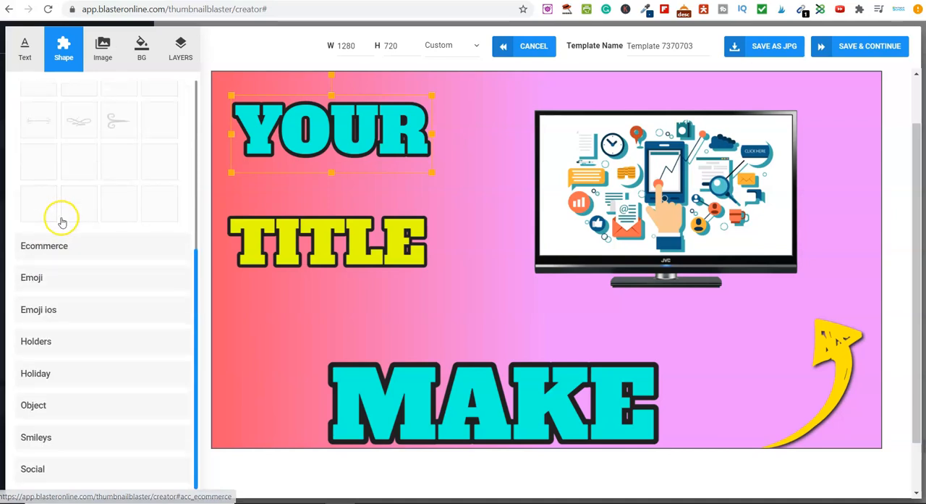
# Step: Examine the ready-made shapes in the Ecommerce, Emoji, Holders and Holiday categories
pyautogui.click(62, 249)
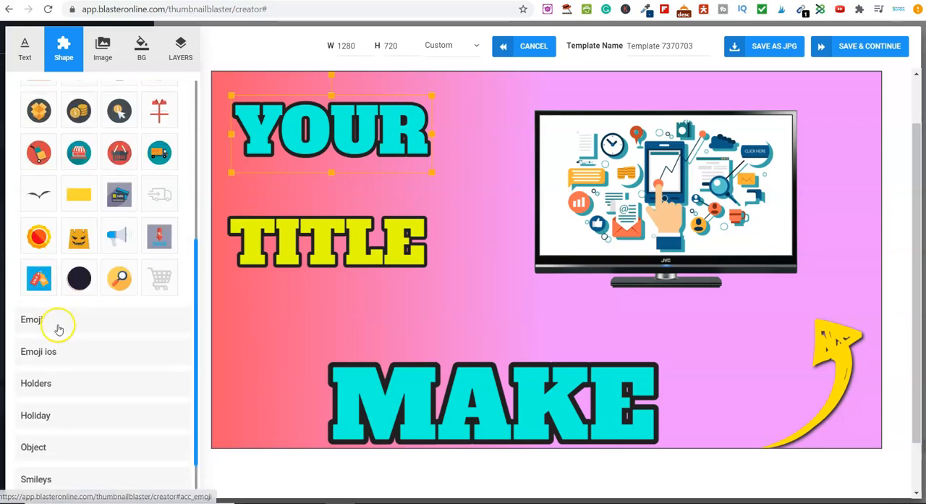
pyautogui.click(57, 325)
pyautogui.scroll(-10, 58, 336)
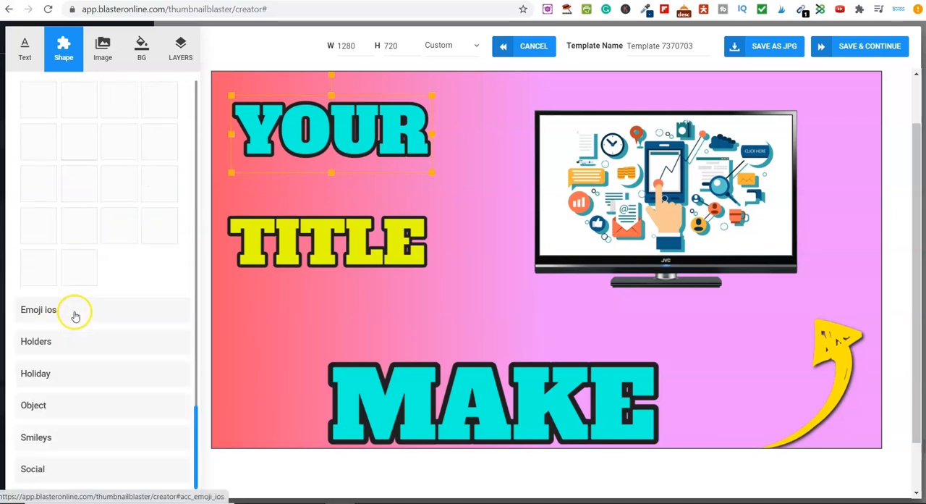
pyautogui.click(62, 343)
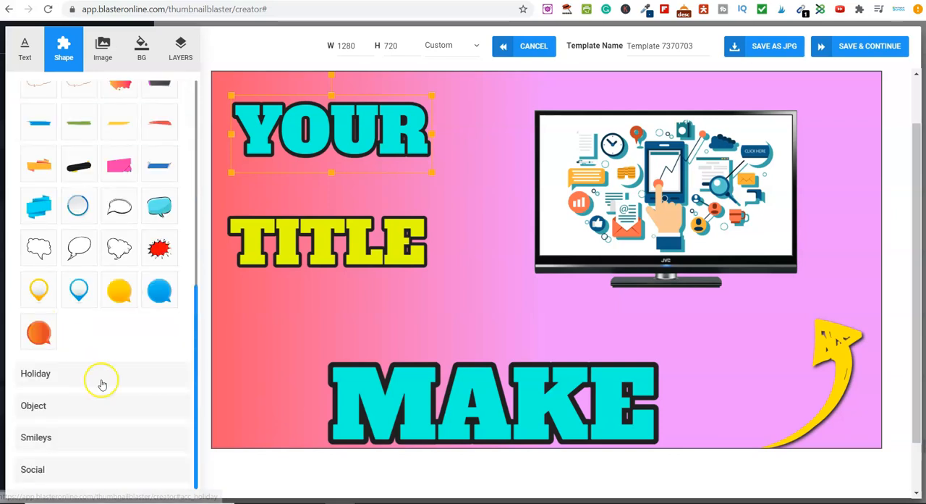
pyautogui.click(65, 376)
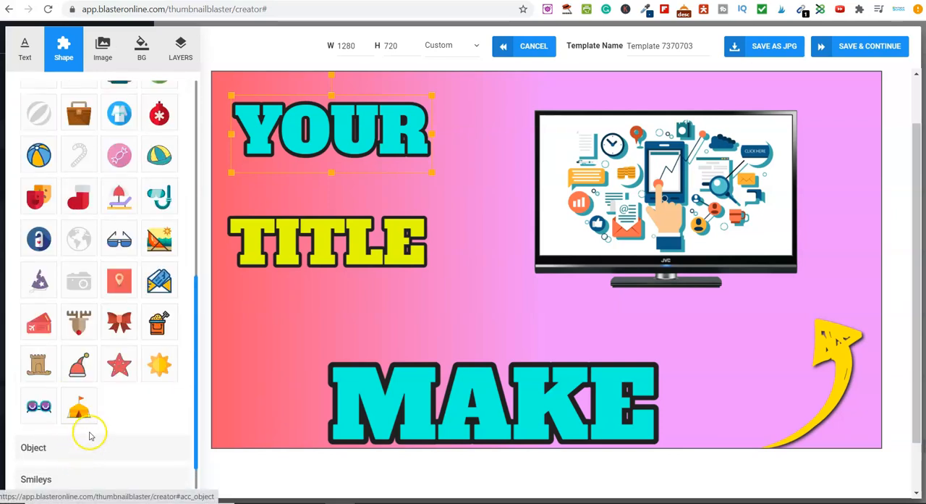
pyautogui.scroll(6, 103, 384)
pyautogui.scroll(-5, 108, 347)
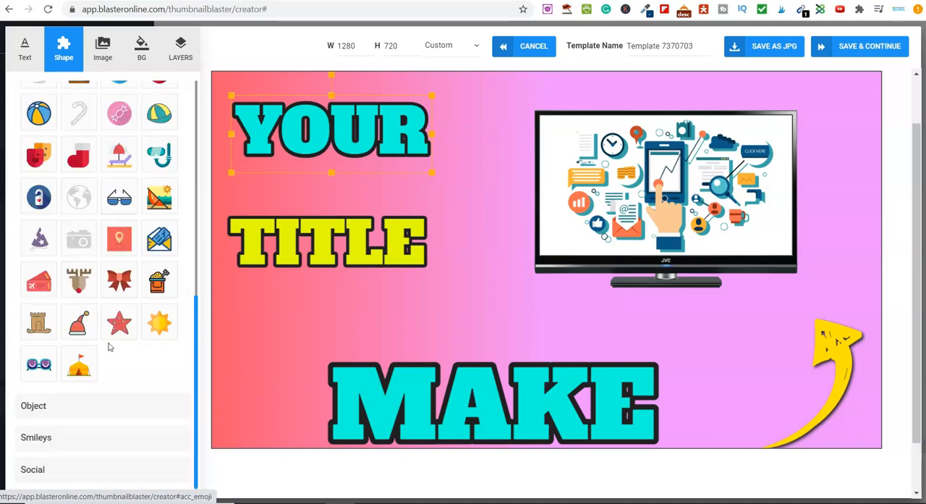
pyautogui.scroll(5, 108, 348)
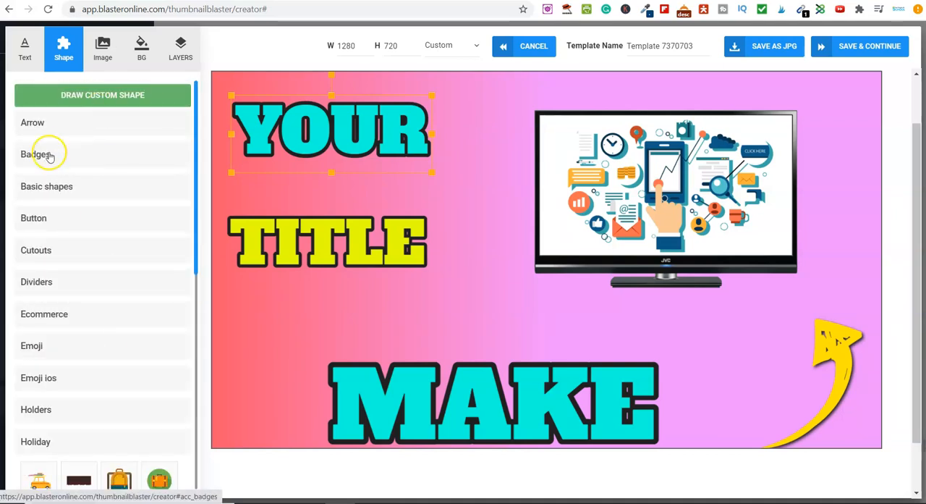
# Step: Add the solid grey square from the basic shapes and stretch it into a rectangle covering the YOUR text
pyautogui.click(54, 186)
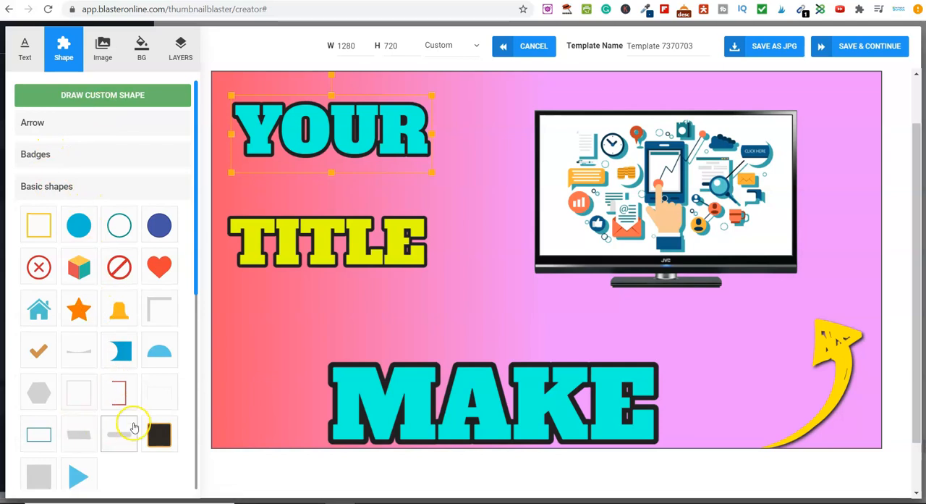
pyautogui.scroll(-2, 130, 420)
pyautogui.click(39, 332)
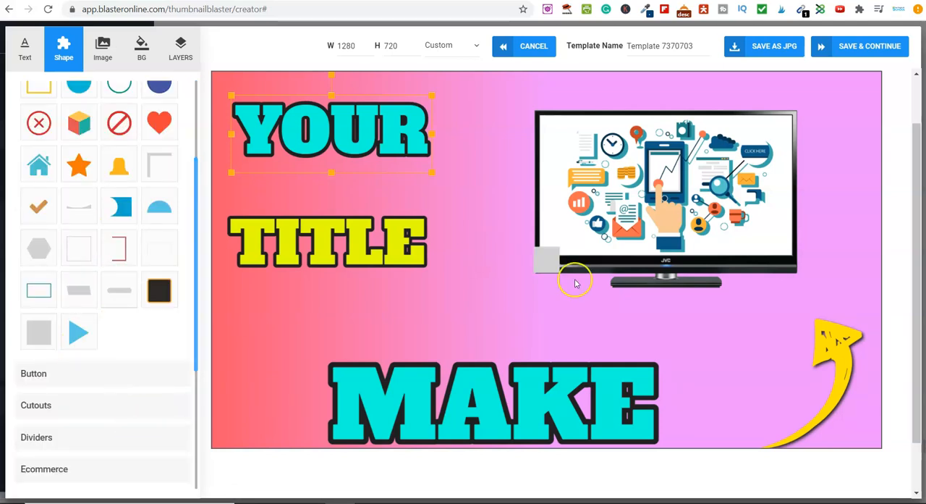
pyautogui.moveTo(548, 265); pyautogui.dragTo(226, 138)
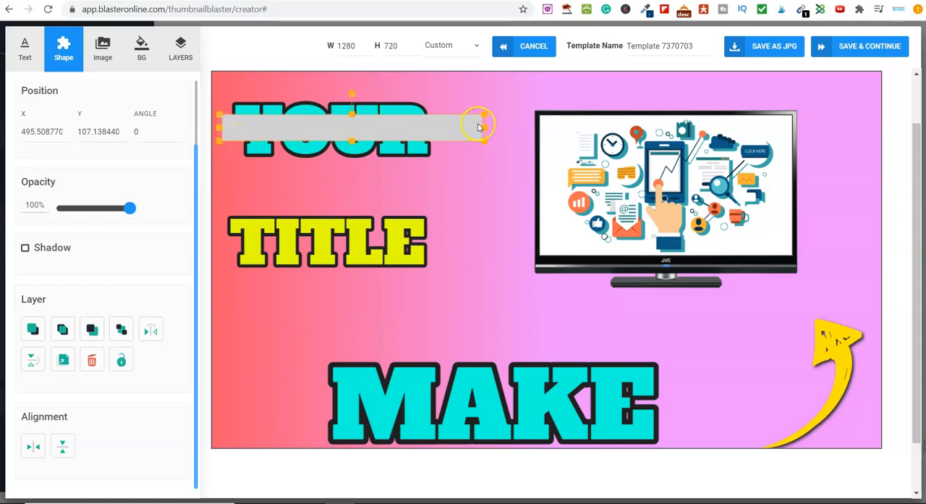
pyautogui.moveTo(485, 125); pyautogui.dragTo(446, 124)
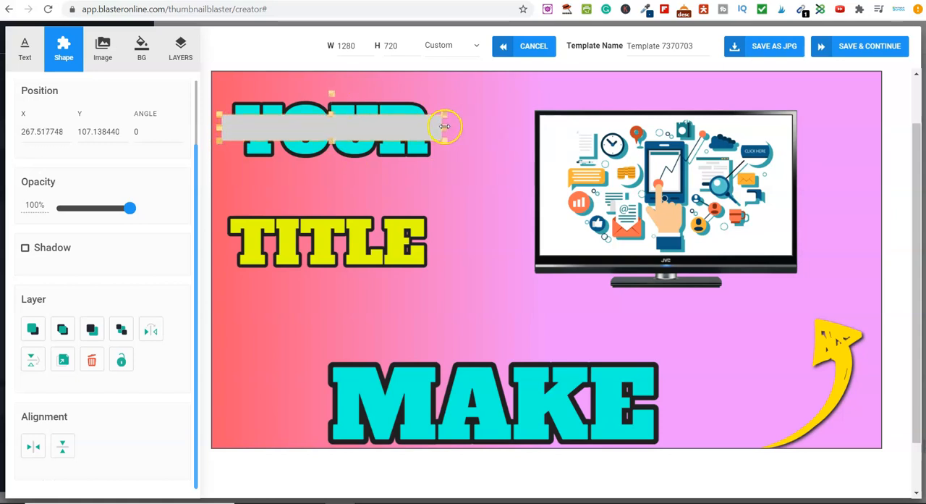
pyautogui.moveTo(332, 140); pyautogui.dragTo(331, 168)
pyautogui.moveTo(333, 116); pyautogui.dragTo(333, 91)
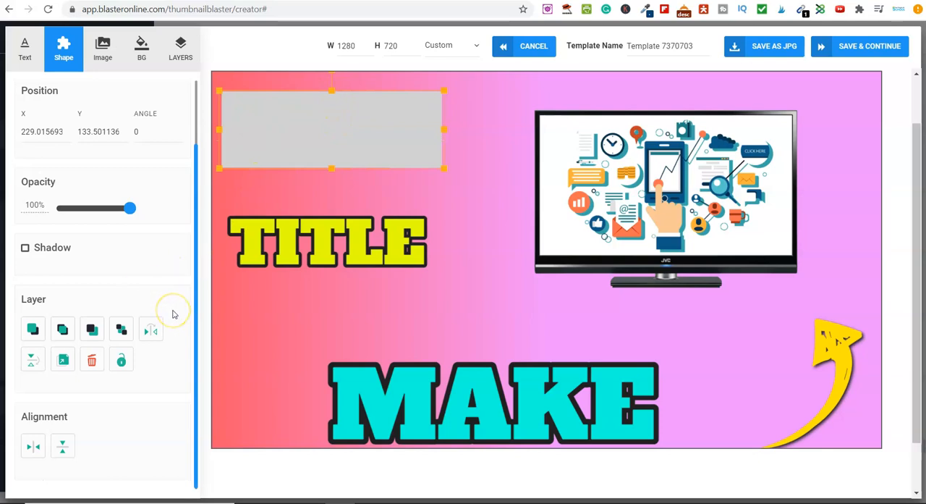
# Step: Recolor the grey rectangle to near-white #fff9f9 and send it behind the YOUR text
pyautogui.scroll(1, 172, 313)
pyautogui.click(67, 121)
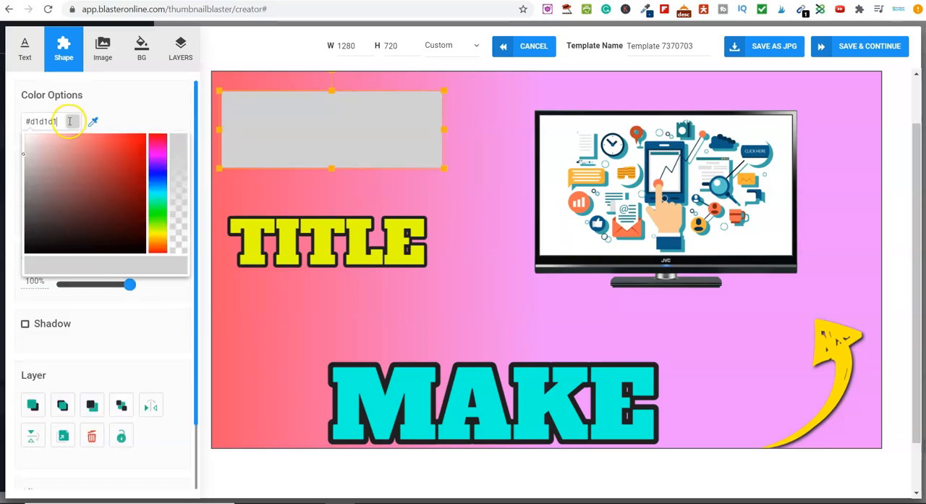
pyautogui.moveTo(23, 154); pyautogui.dragTo(27, 132)
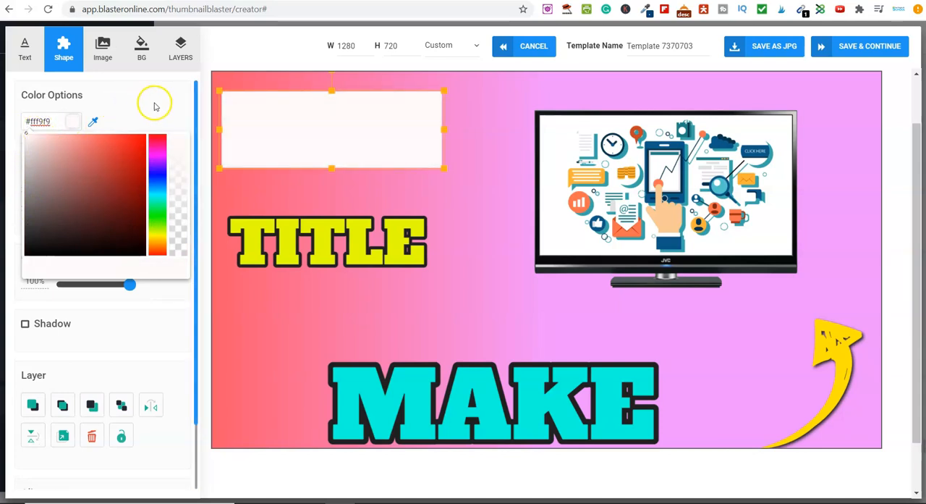
pyautogui.click(302, 124)
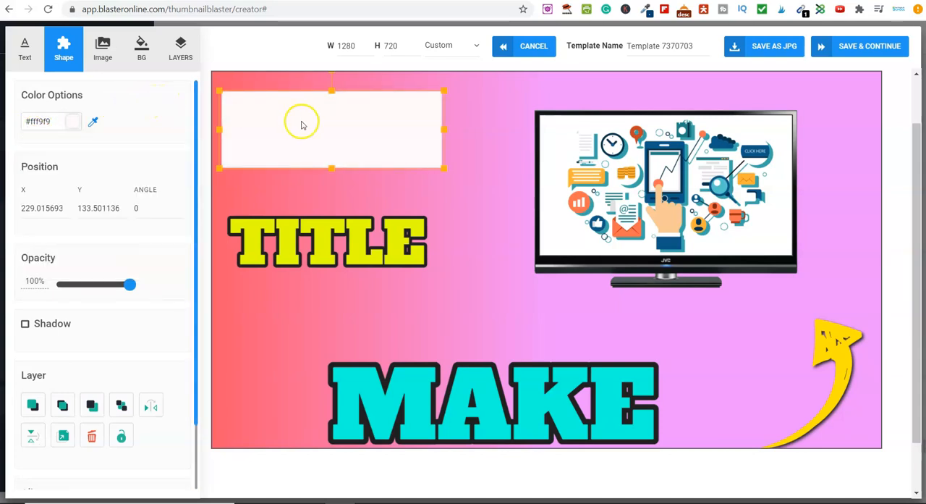
pyautogui.click(92, 408)
pyautogui.click(513, 276)
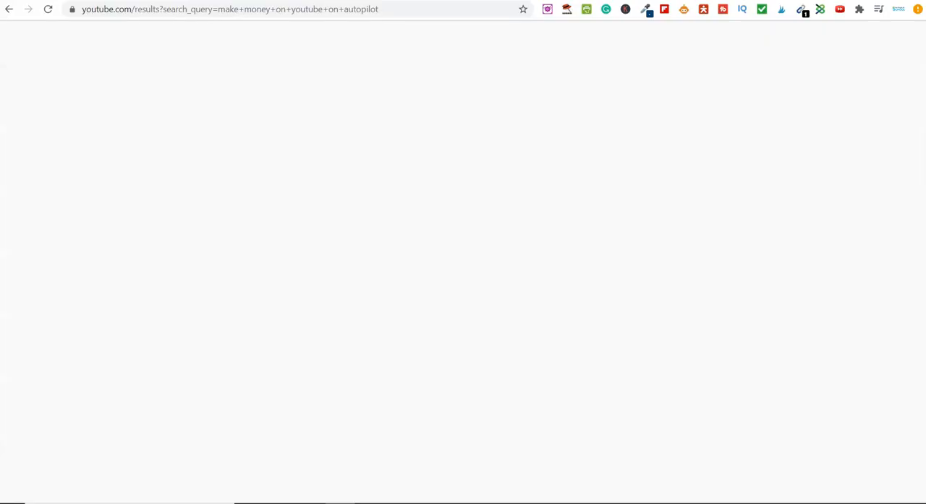
# Step: Switch to YouTube and examine the thumbnails among the Not Taught At School channel's uploaded videos
pyautogui.click(891, 42)
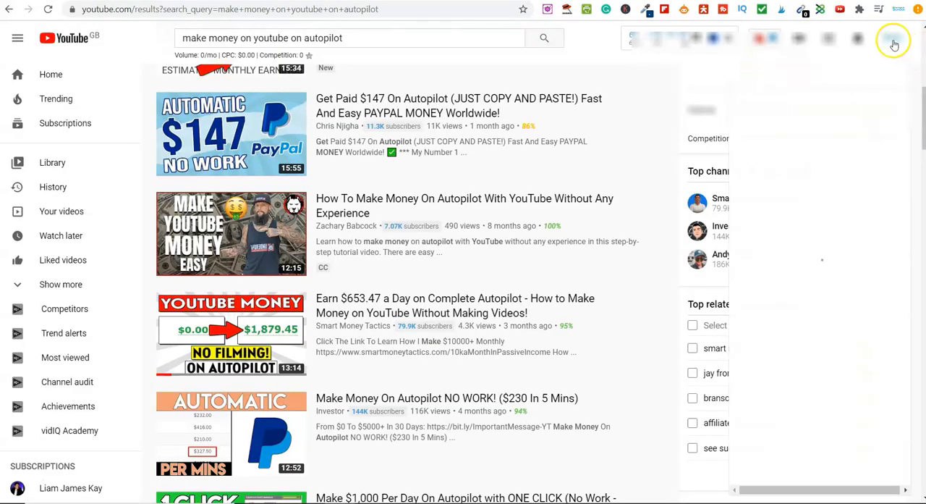
pyautogui.click(808, 131)
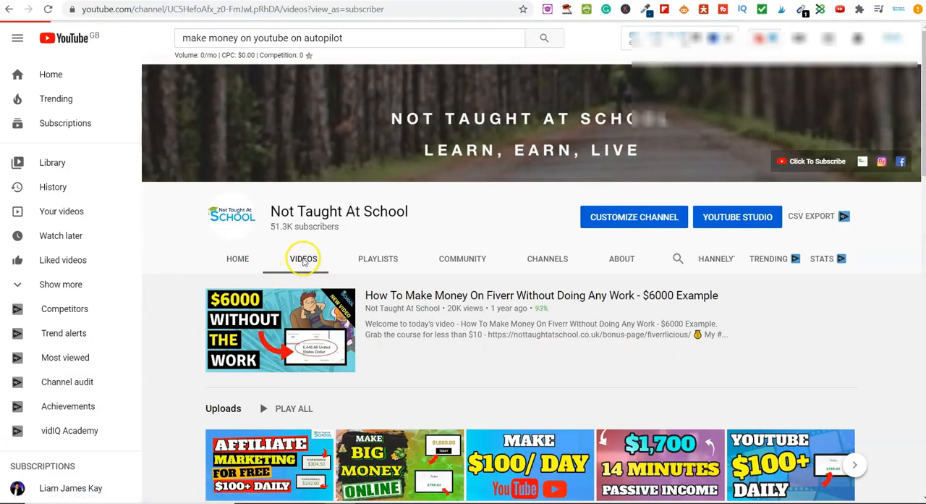
pyautogui.click(304, 260)
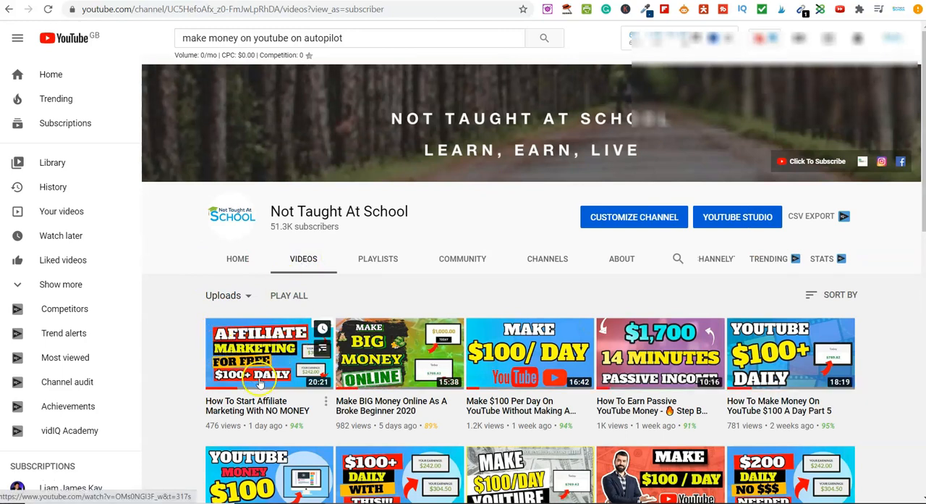
pyautogui.scroll(-1, 261, 397)
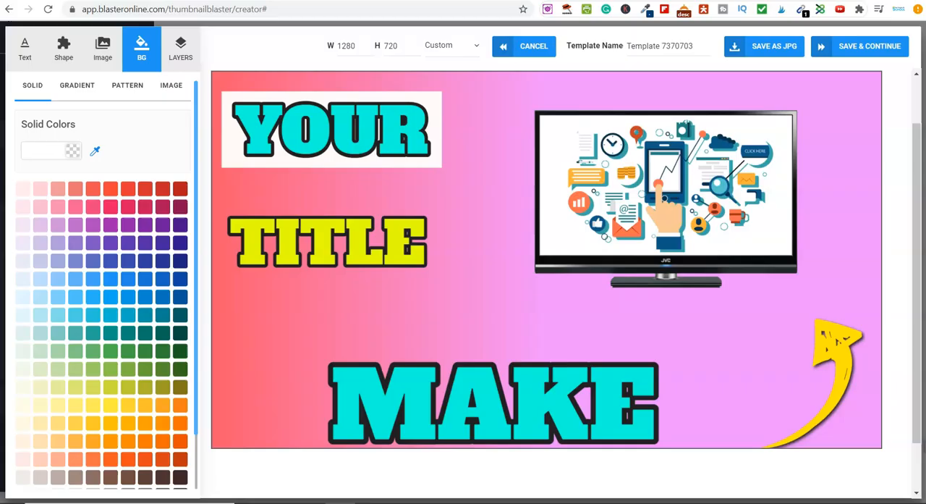
# Step: Recolor the rectangle behind YOUR to teal #218e7f after trying red and dark blue
pyautogui.click(438, 100)
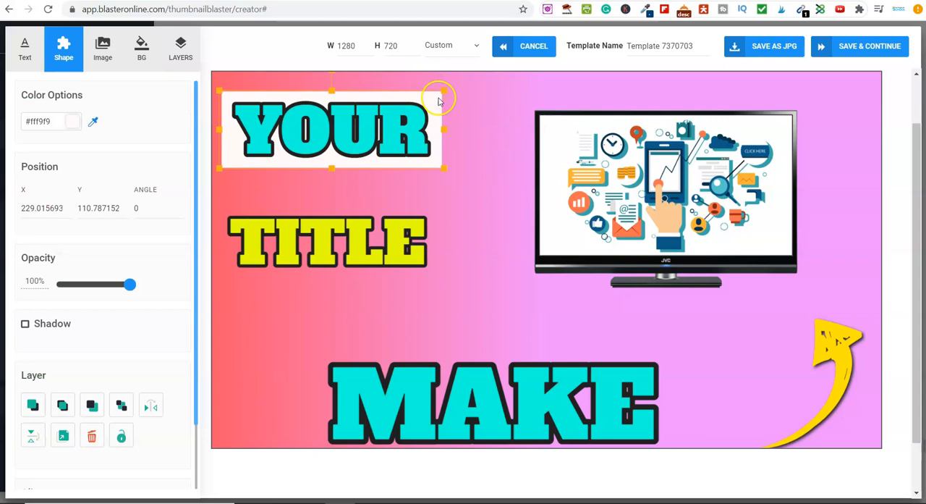
pyautogui.click(76, 122)
pyautogui.click(109, 142)
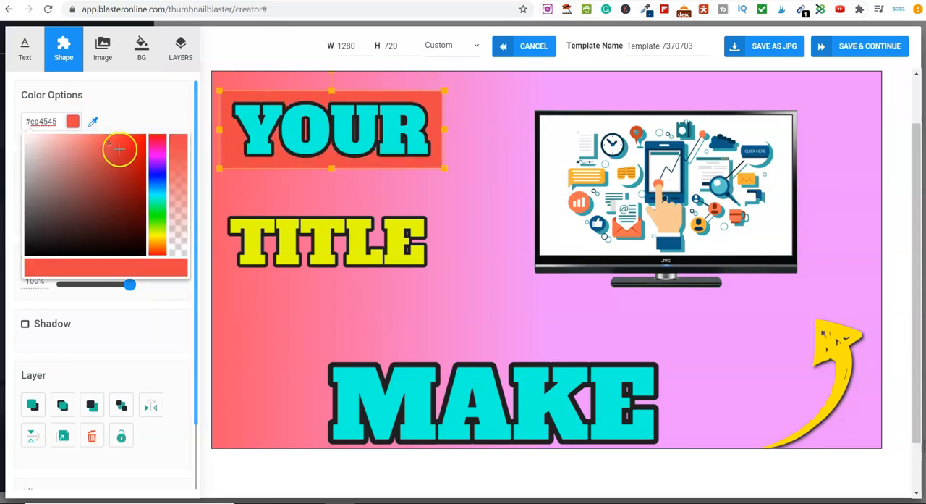
pyautogui.click(157, 169)
pyautogui.click(118, 197)
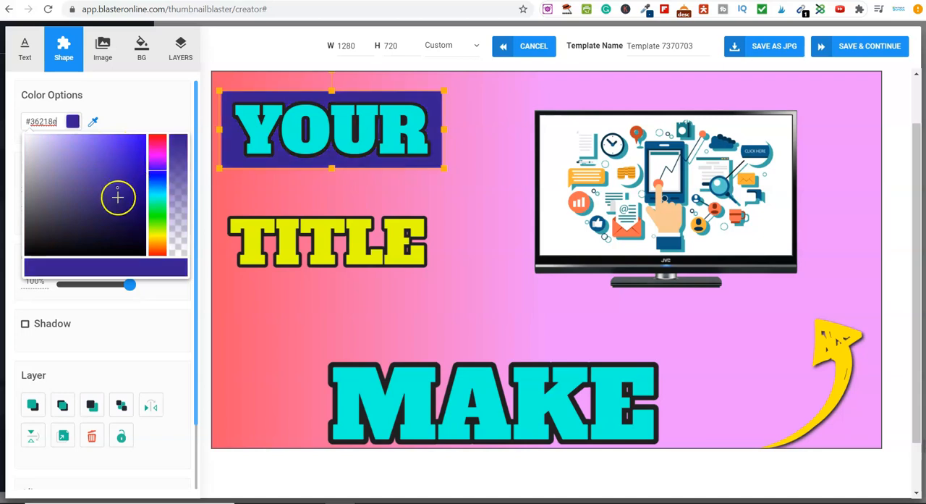
pyautogui.click(158, 224)
pyautogui.moveTo(156, 231); pyautogui.dragTo(157, 196)
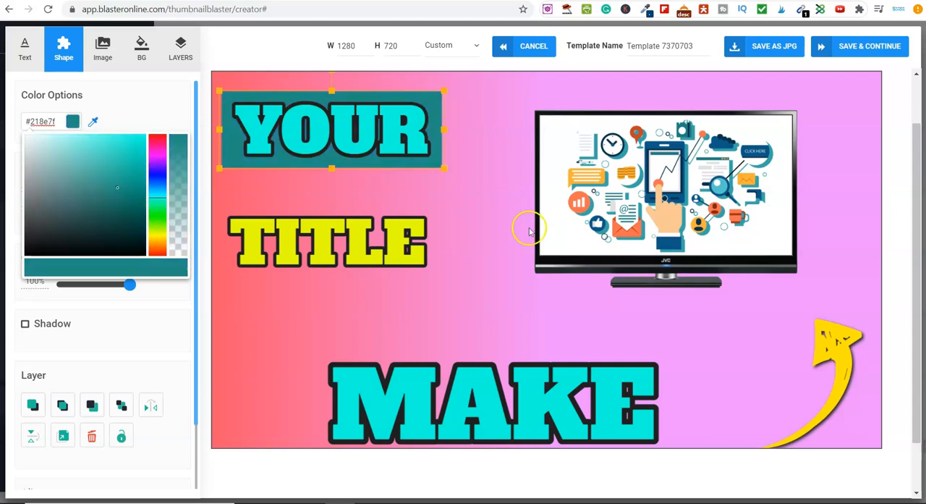
pyautogui.click(388, 314)
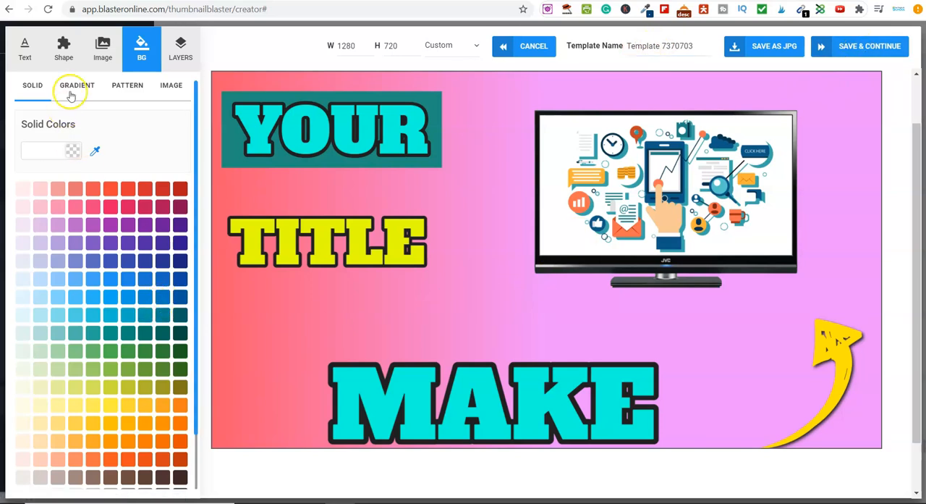
pyautogui.click(105, 63)
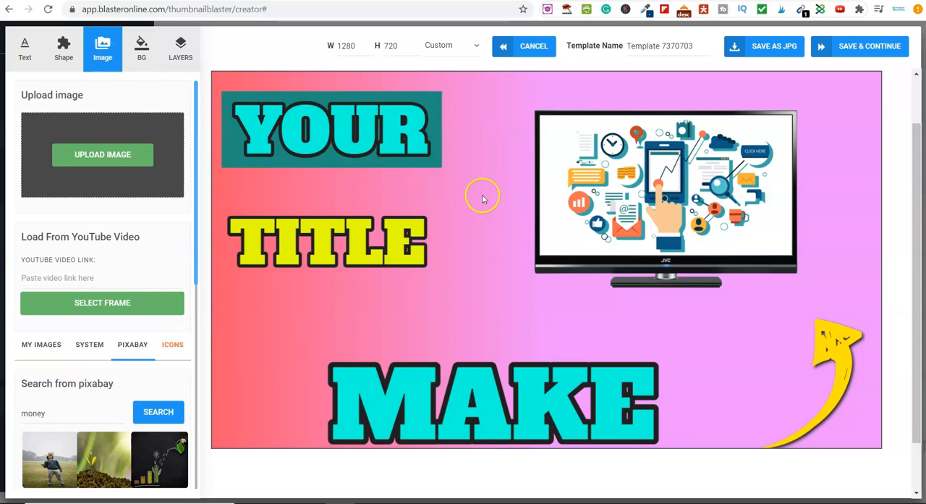
pyautogui.click(35, 52)
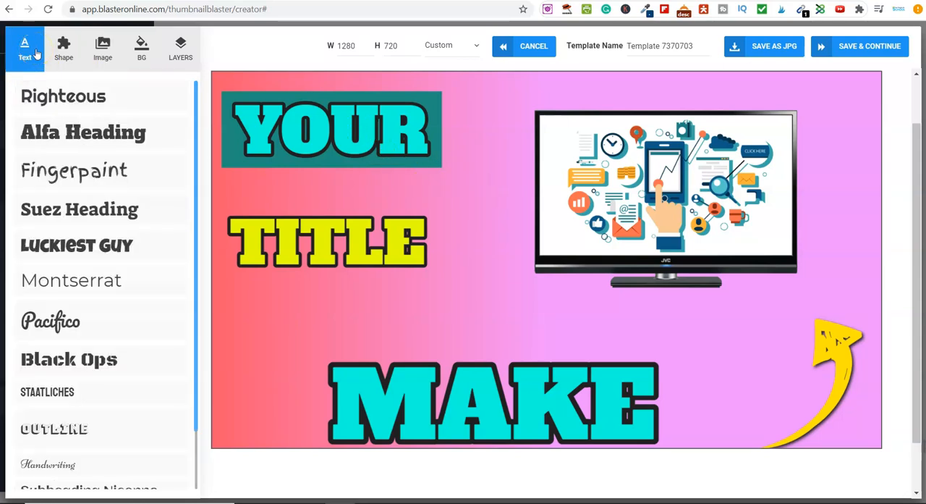
pyautogui.click(63, 57)
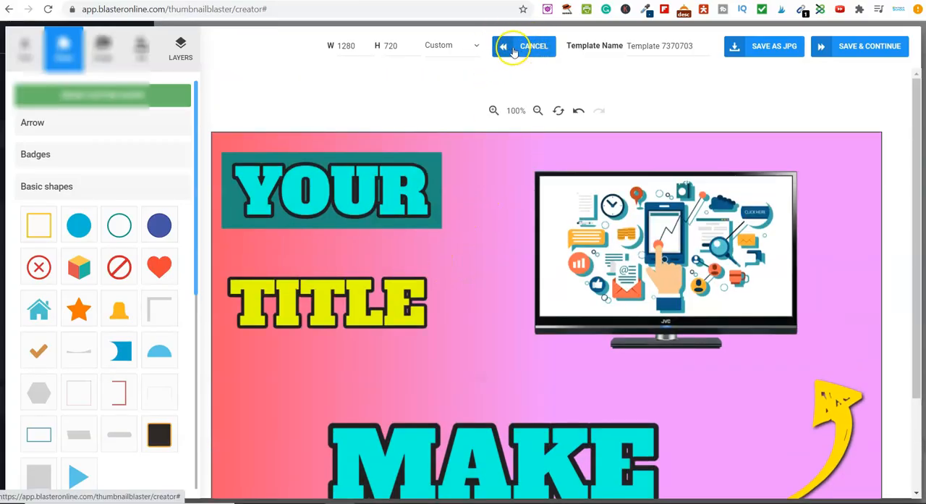
# Step: Close the editor without saving and filter the thumbnail templates by the Click Bait category
pyautogui.click(507, 47)
pyautogui.click(433, 319)
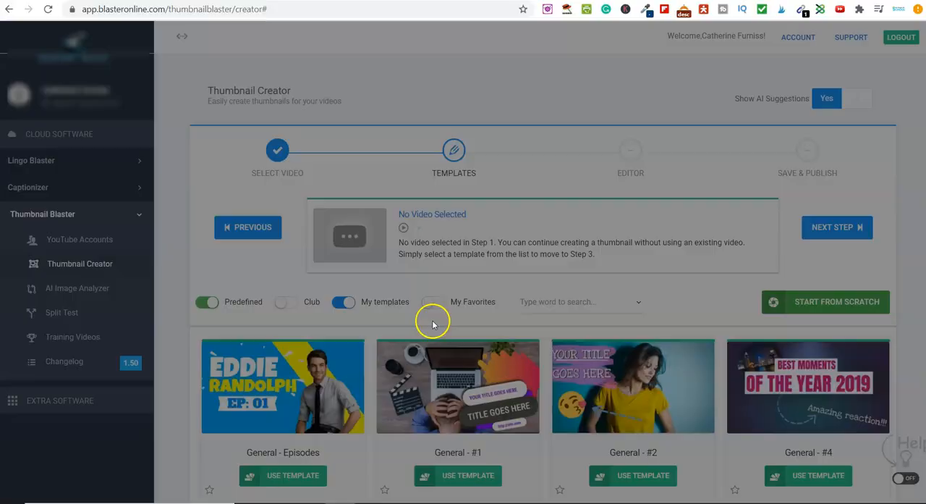
pyautogui.click(563, 309)
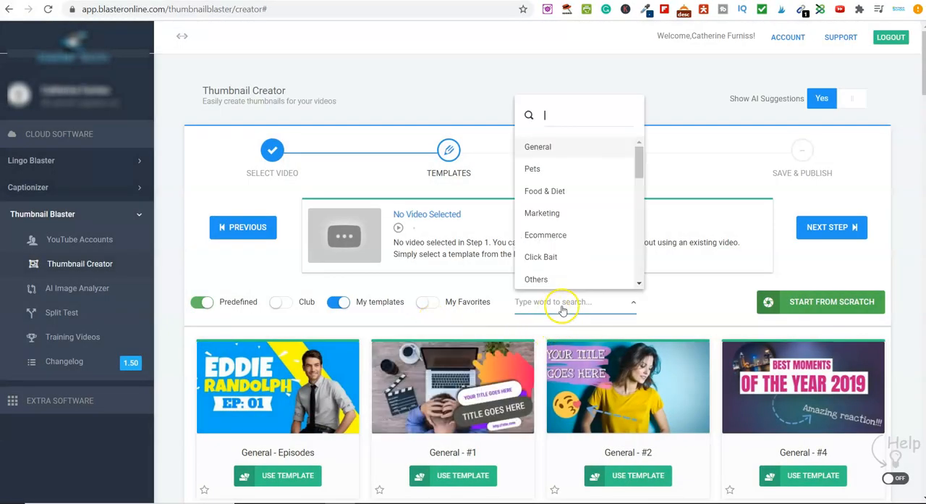
pyautogui.click(541, 258)
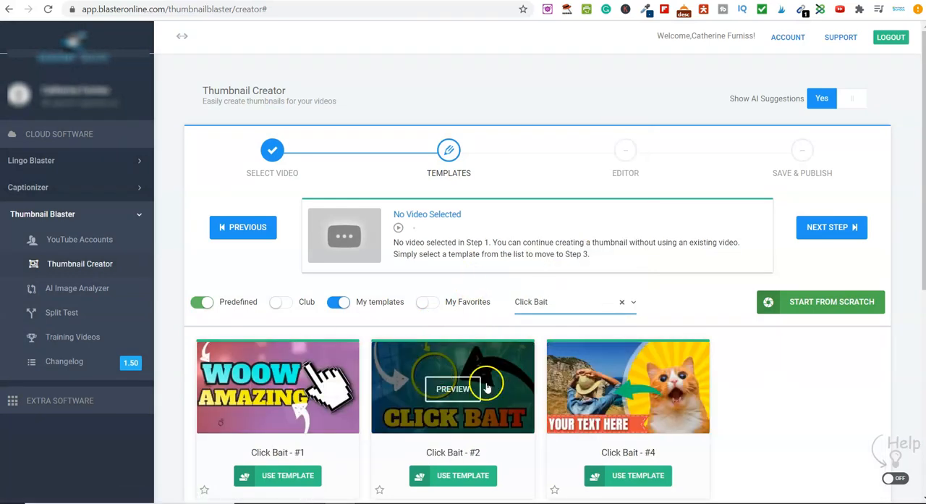
pyautogui.moveTo(614, 393)
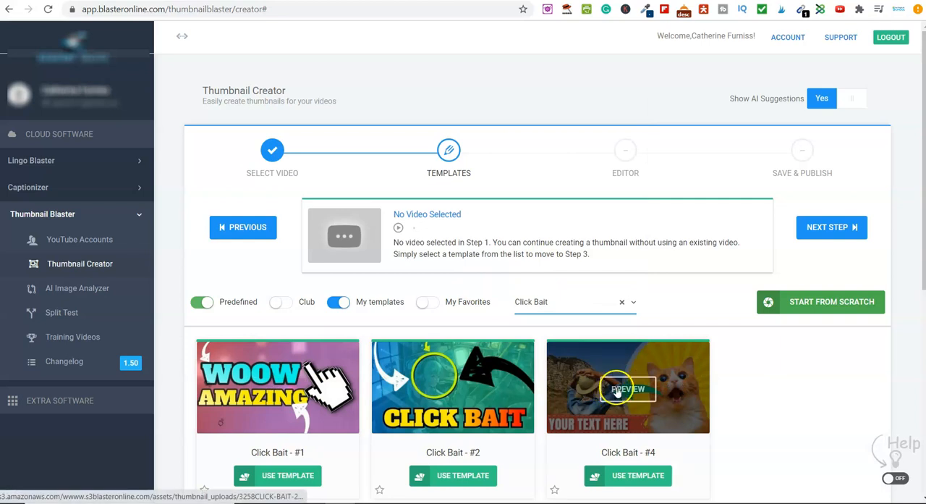
pyautogui.moveTo(533, 424)
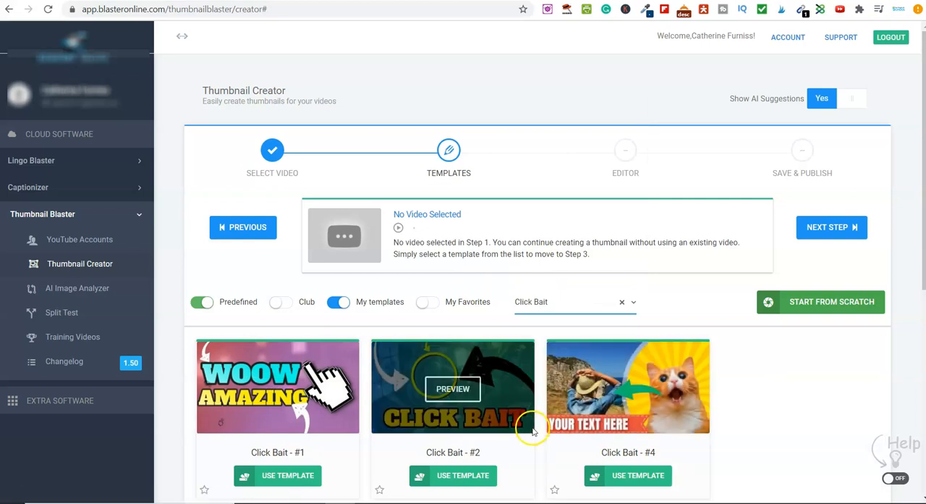
# Step: Open the Click Bait - #2 template in the editor and delete its semi-transparent anime picture from the background
pyautogui.click(449, 480)
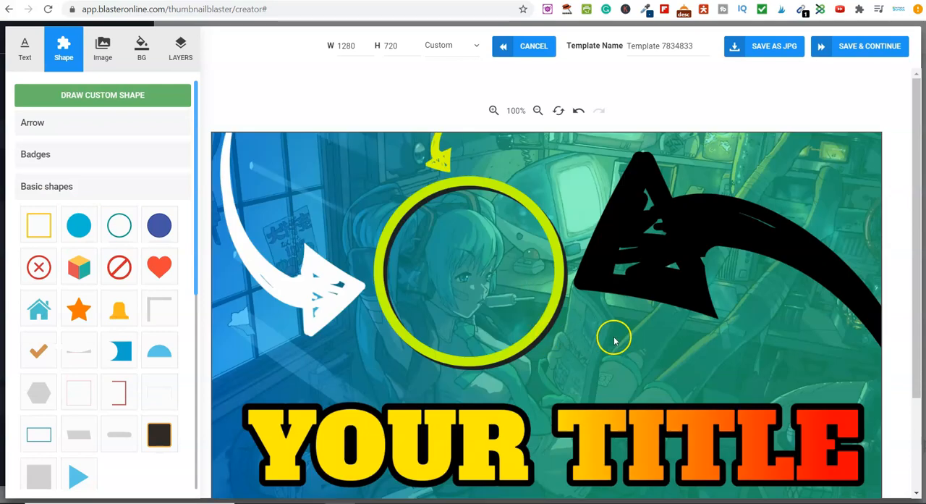
pyautogui.scroll(-1, 612, 340)
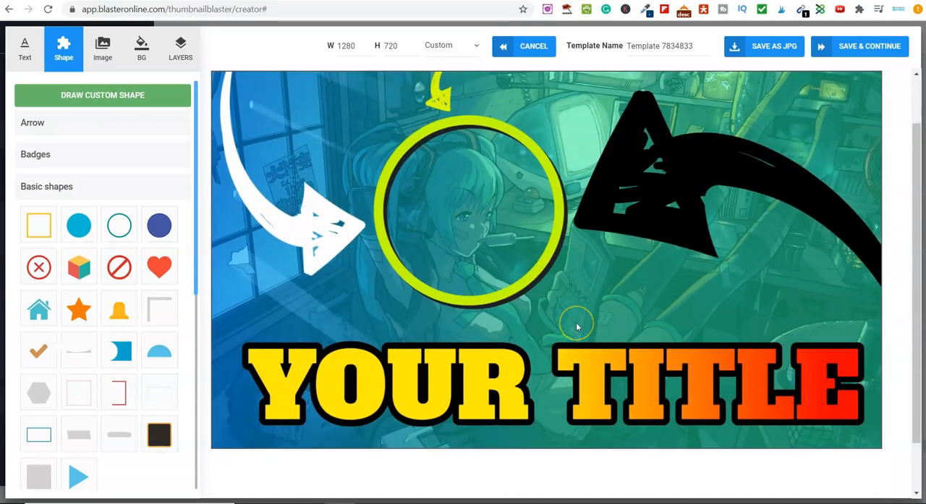
pyautogui.scroll(1, 576, 327)
pyautogui.click(350, 196)
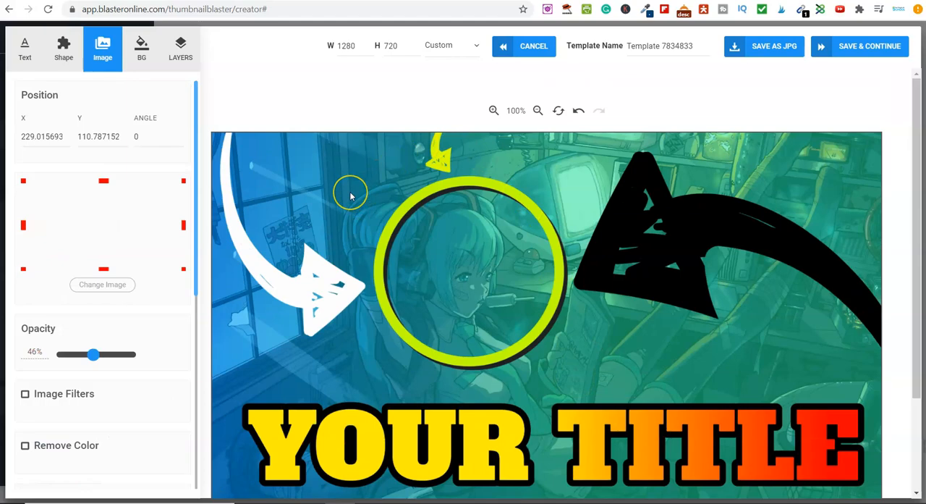
pyautogui.moveTo(350, 196); pyautogui.dragTo(368, 203)
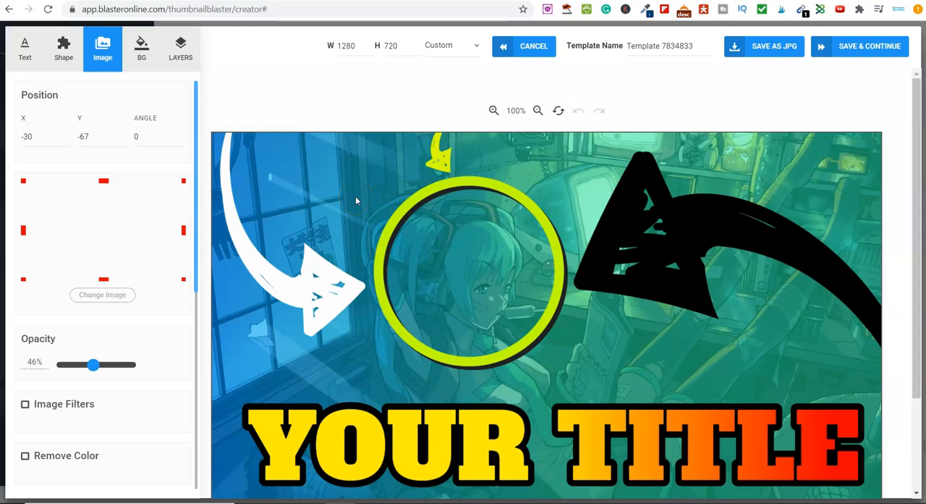
pyautogui.press('Delete')
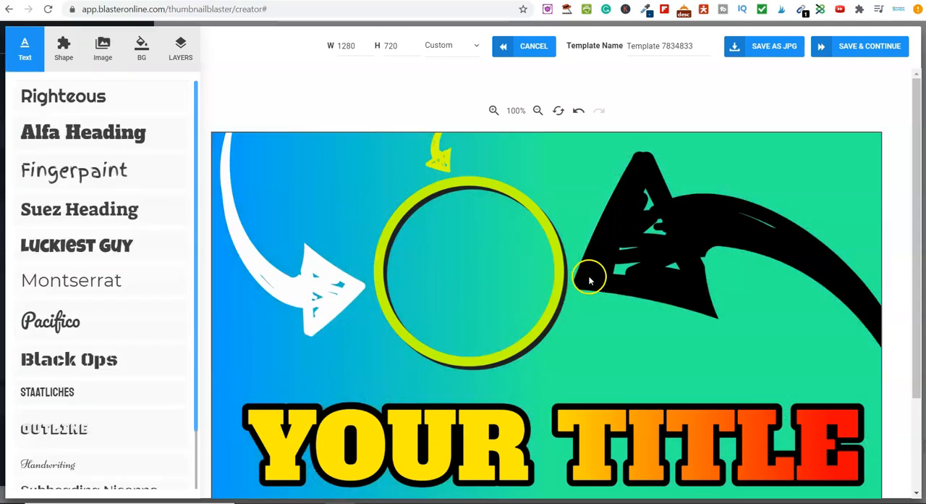
# Step: Replace the YOUR TITLE text with MAKE $$$
pyautogui.click(424, 433)
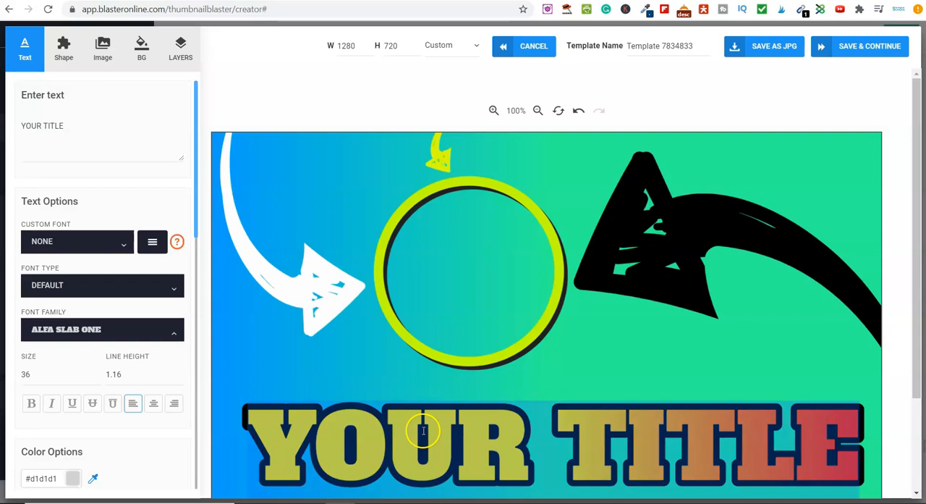
pyautogui.write('MA')
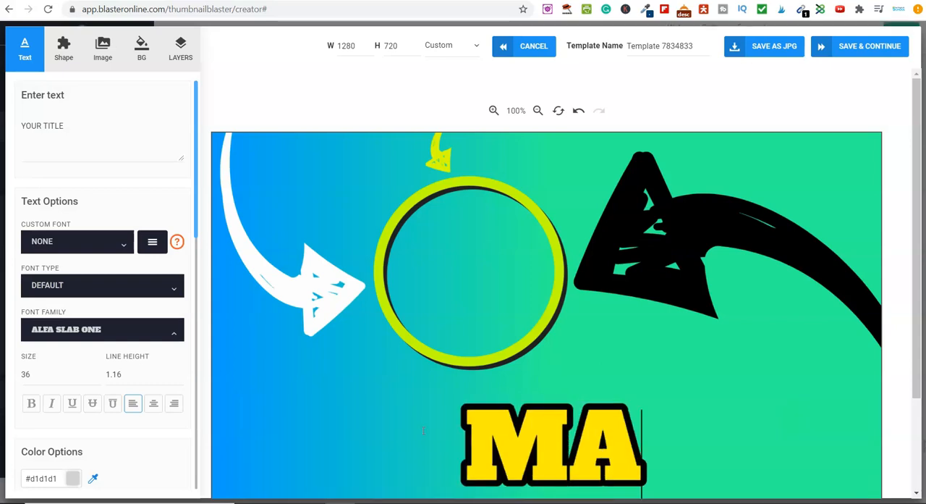
pyautogui.write('KE $$$')
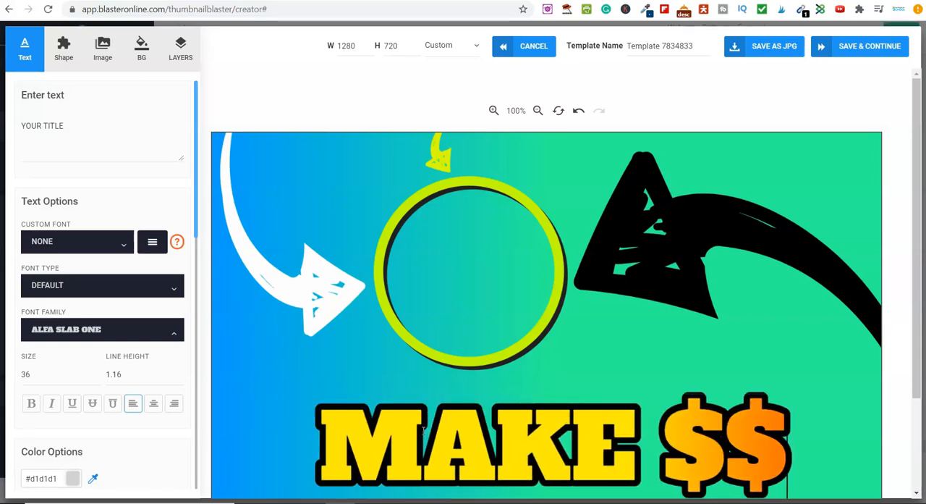
pyautogui.click(476, 246)
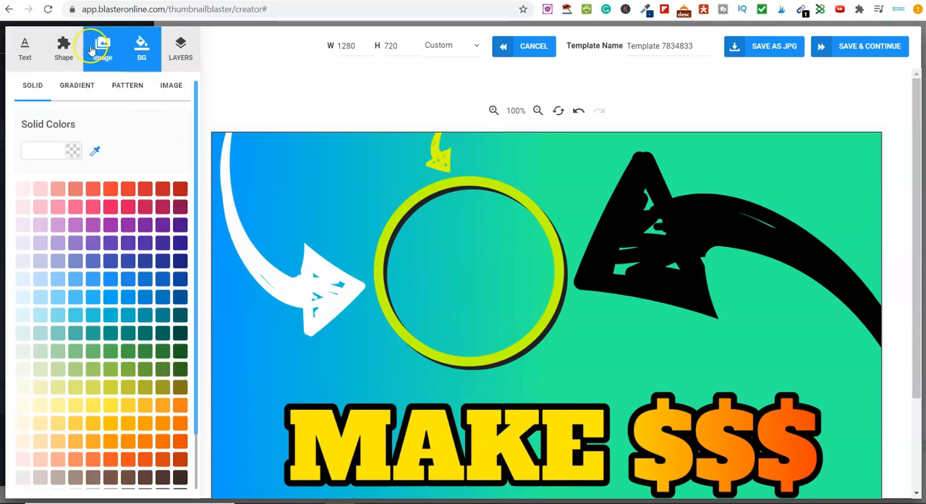
# Step: Add the Pixabay picture of fanned dollar bills from the money results and shrink it to roughly the ring's width
pyautogui.click(90, 50)
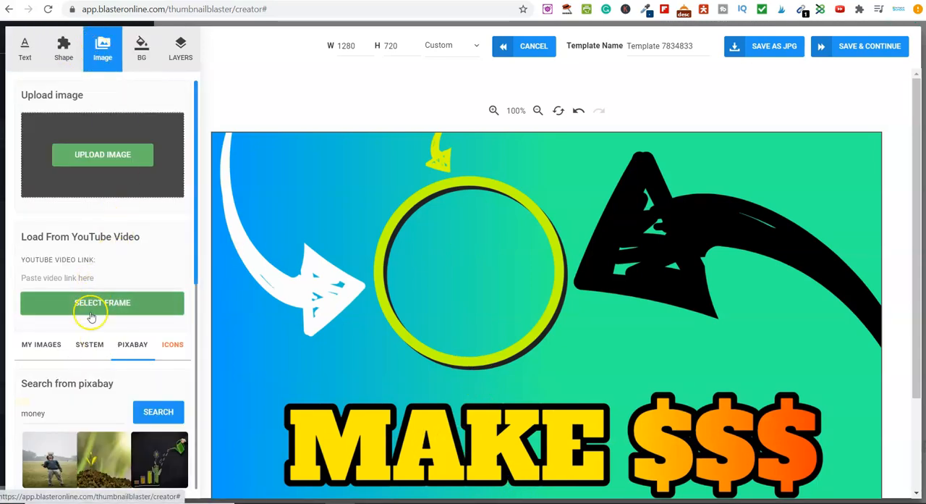
pyautogui.scroll(-2, 152, 405)
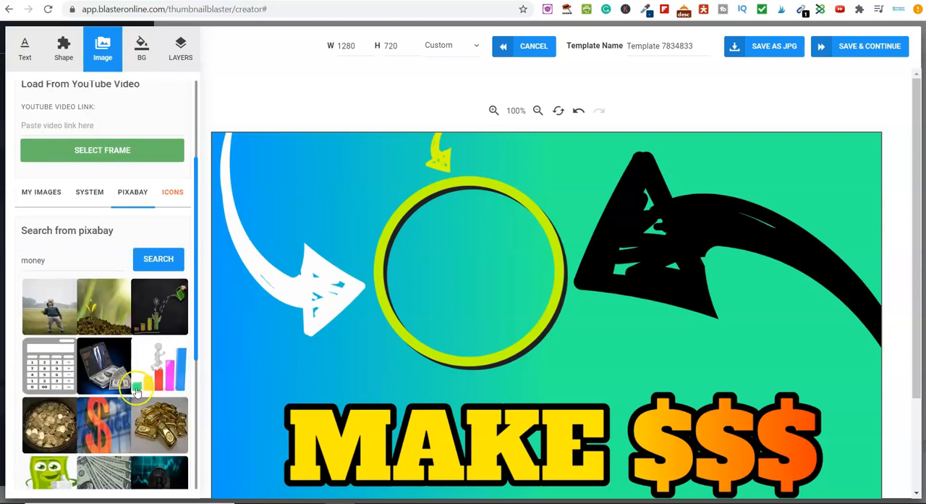
pyautogui.scroll(-2, 136, 391)
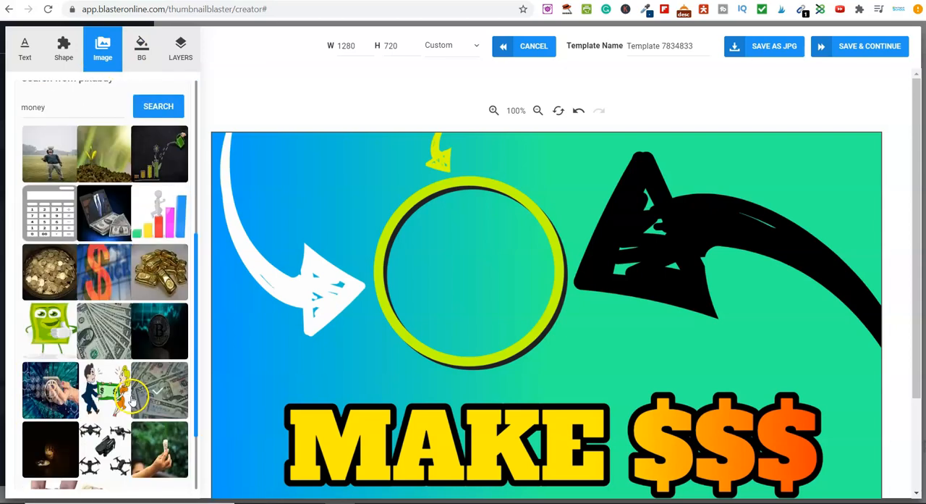
pyautogui.click(105, 333)
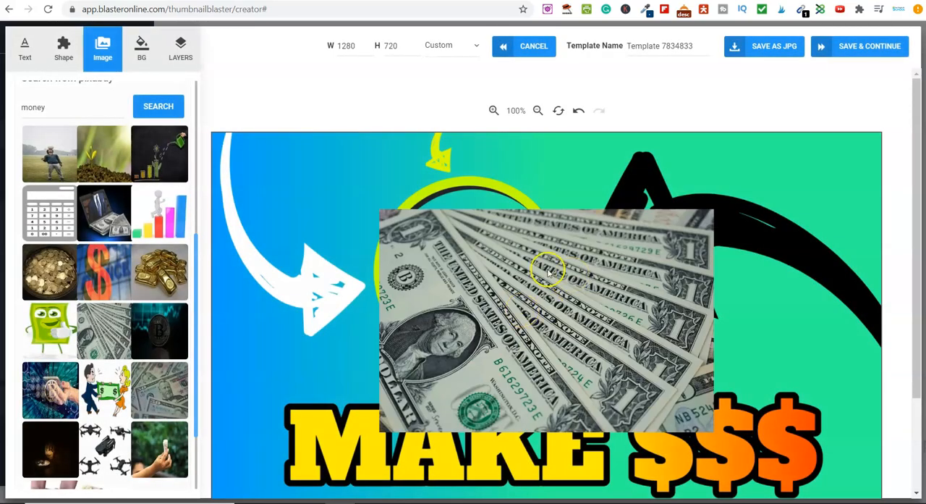
pyautogui.moveTo(550, 320); pyautogui.dragTo(538, 267)
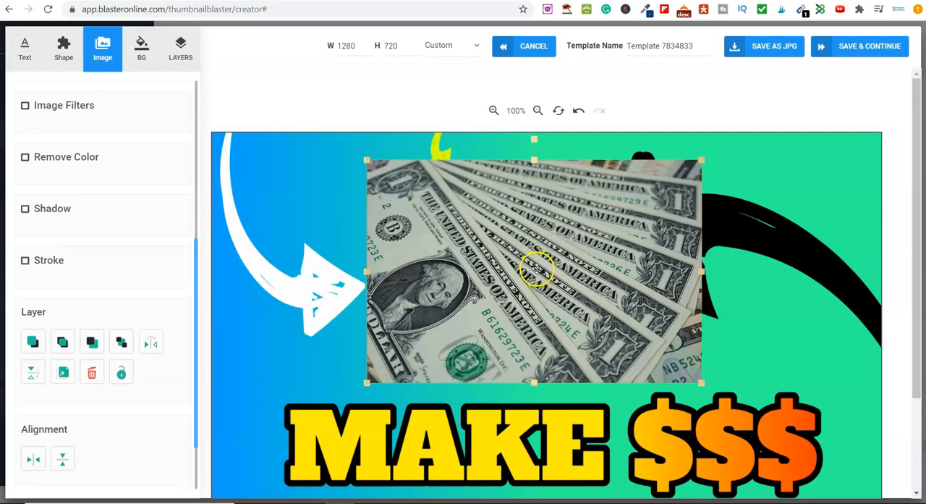
pyautogui.moveTo(702, 160); pyautogui.dragTo(565, 251)
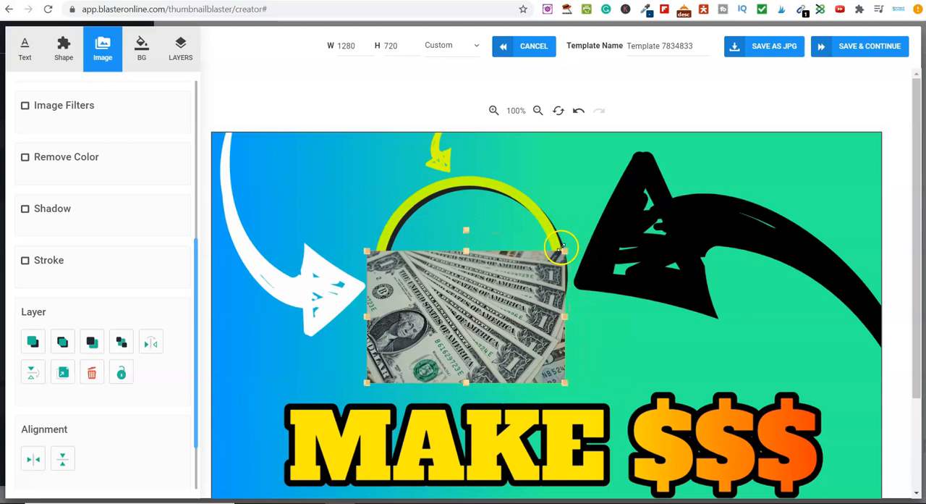
# Step: Delete the yellow-green ring and move the dollar picture up into the space between the white and black arrows
pyautogui.click(532, 213)
pyautogui.press('Delete')
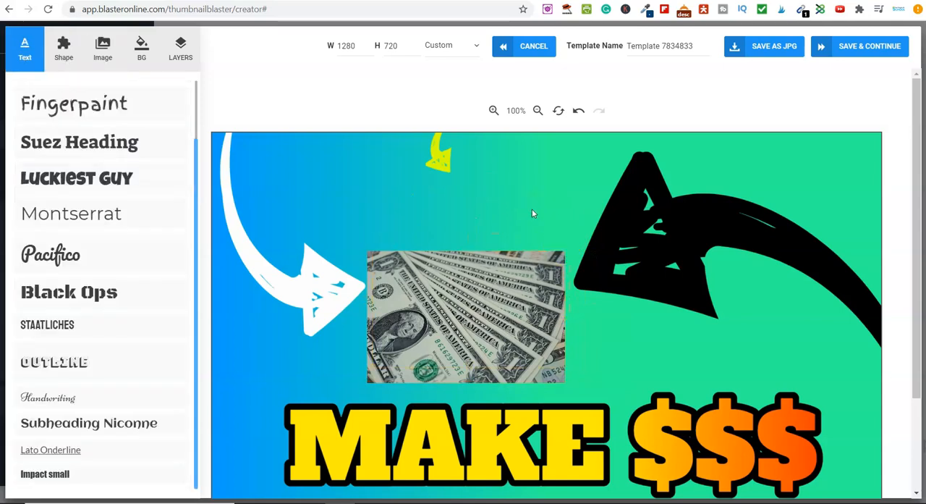
pyautogui.moveTo(507, 290); pyautogui.dragTo(511, 263)
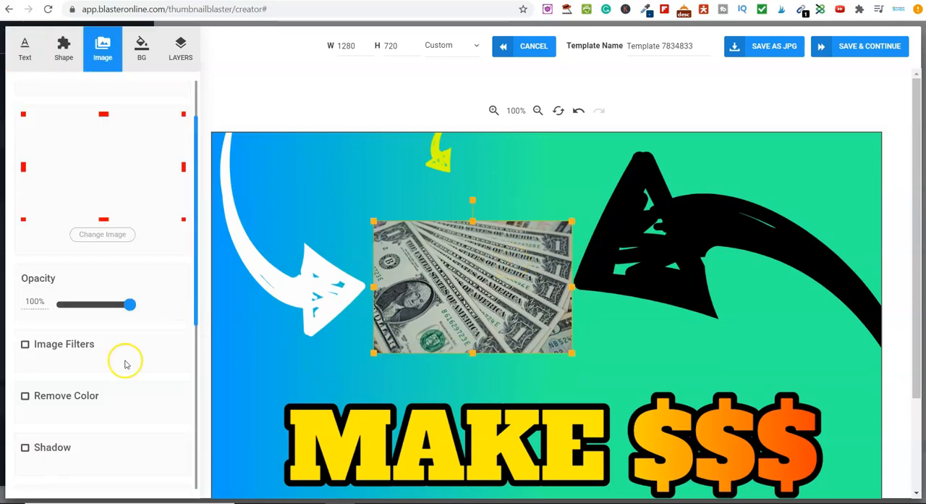
# Step: Add a stroke with a width of 34 around the dollar picture
pyautogui.scroll(-4, 108, 377)
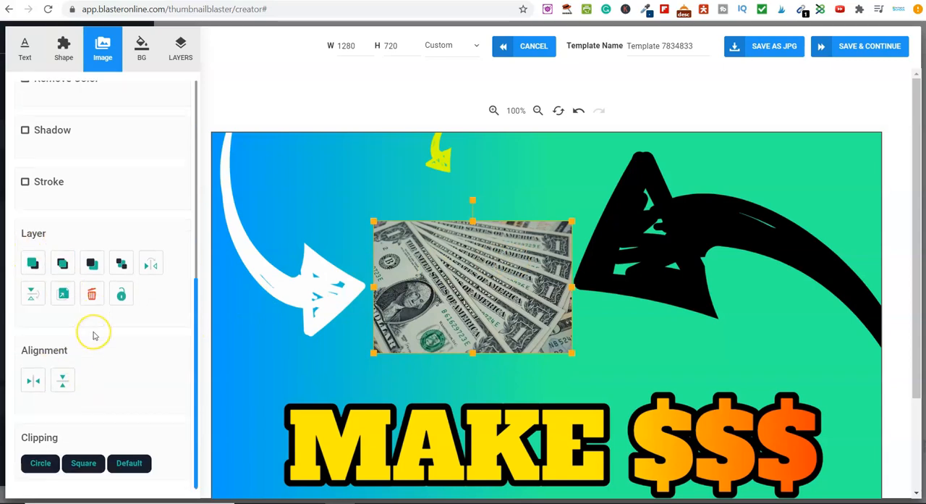
pyautogui.scroll(5, 93, 333)
pyautogui.scroll(-2, 123, 402)
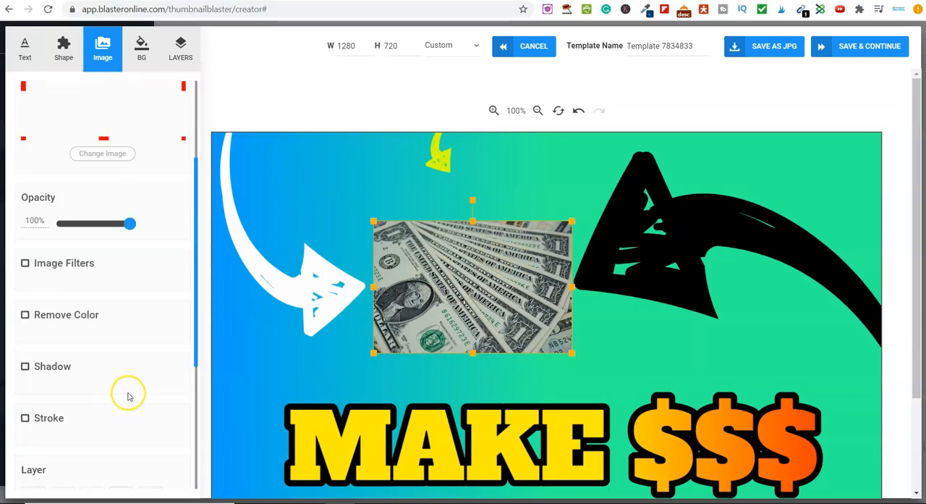
pyautogui.click(25, 417)
pyautogui.scroll(-2, 87, 405)
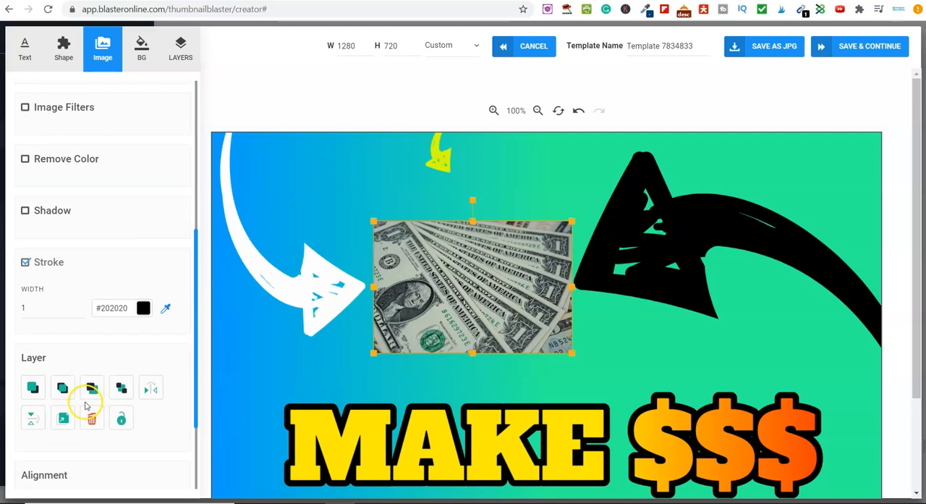
pyautogui.click(81, 305)
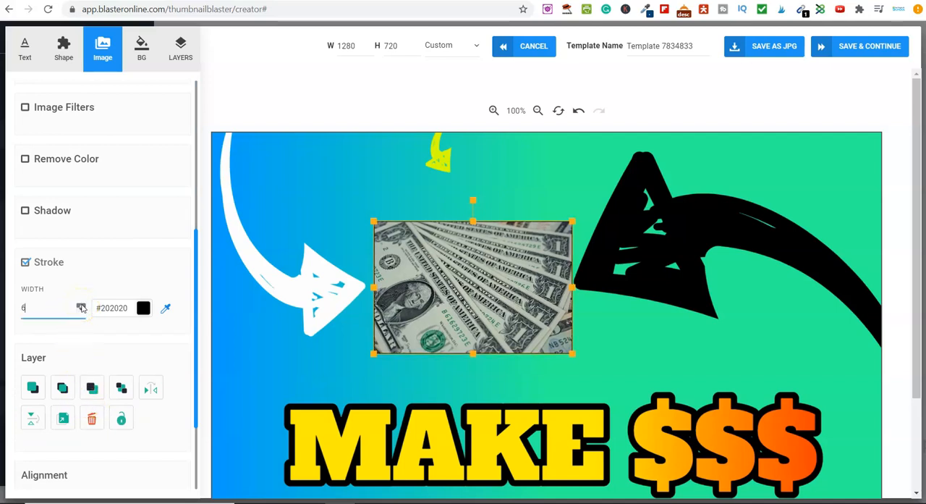
pyautogui.click(81, 308)
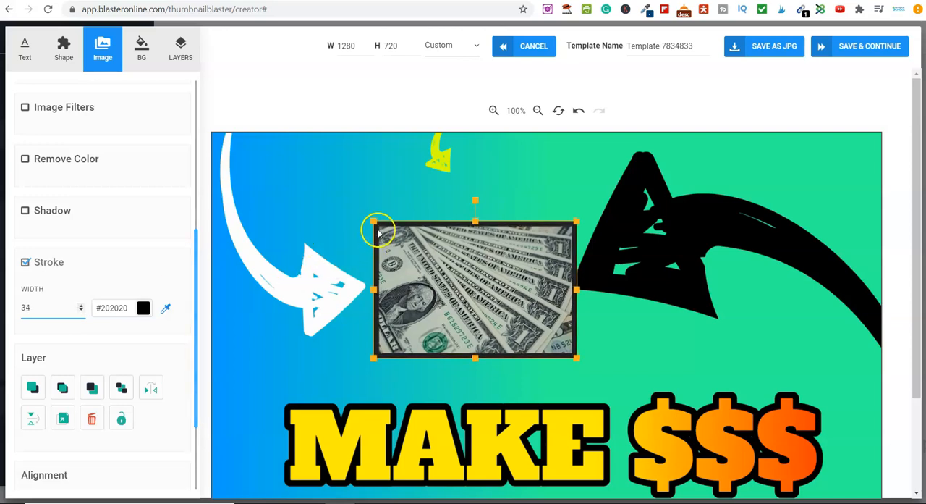
# Step: Shrink the framed dollar picture, duplicate it and place the copy to the right of the original
pyautogui.moveTo(373, 222); pyautogui.dragTo(423, 255)
pyautogui.moveTo(479, 327); pyautogui.dragTo(441, 338)
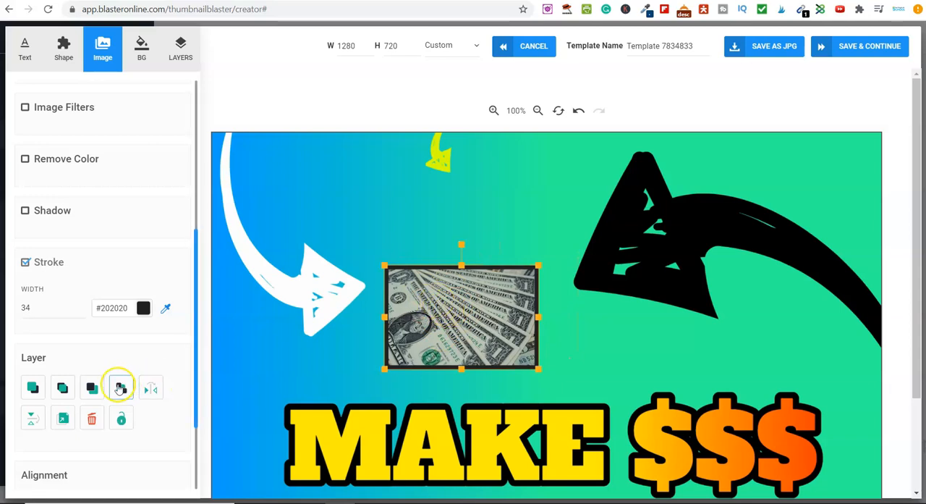
pyautogui.click(62, 420)
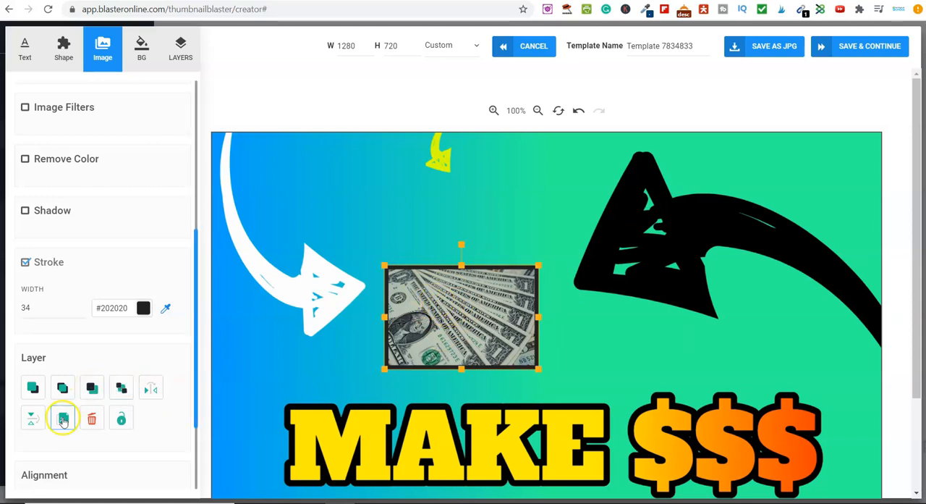
pyautogui.moveTo(548, 352); pyautogui.dragTo(716, 348)
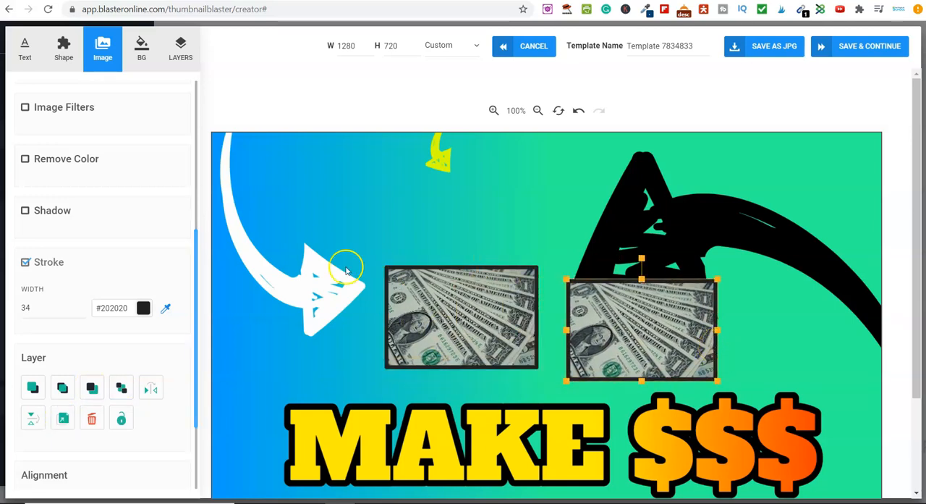
# Step: Duplicate the large white arrow, shrink the copy and place it pointing at the first dollar picture's upper left corner
pyautogui.click(317, 265)
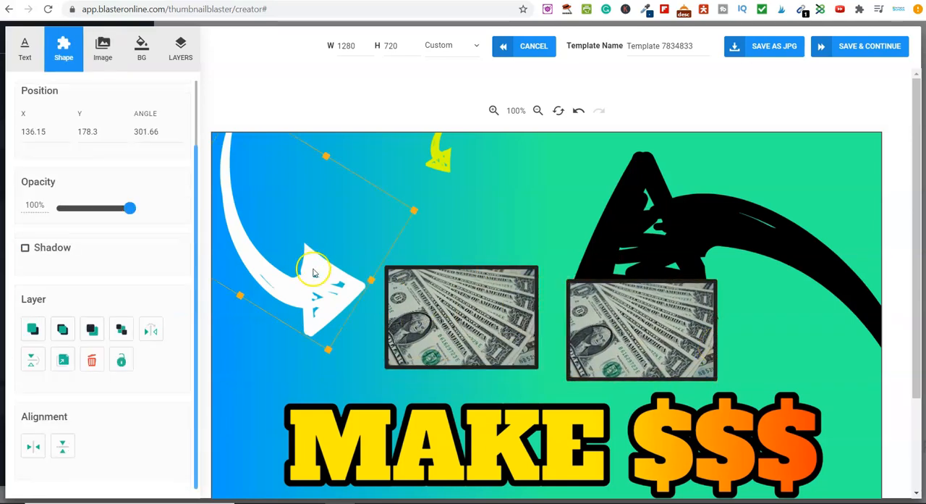
pyautogui.click(63, 361)
pyautogui.moveTo(316, 349); pyautogui.dragTo(334, 360)
pyautogui.moveTo(247, 171); pyautogui.dragTo(268, 333)
pyautogui.moveTo(311, 385); pyautogui.dragTo(360, 242)
# Step: Shrink the black arrow and move it above and to the right of the second dollar picture
pyautogui.click(731, 224)
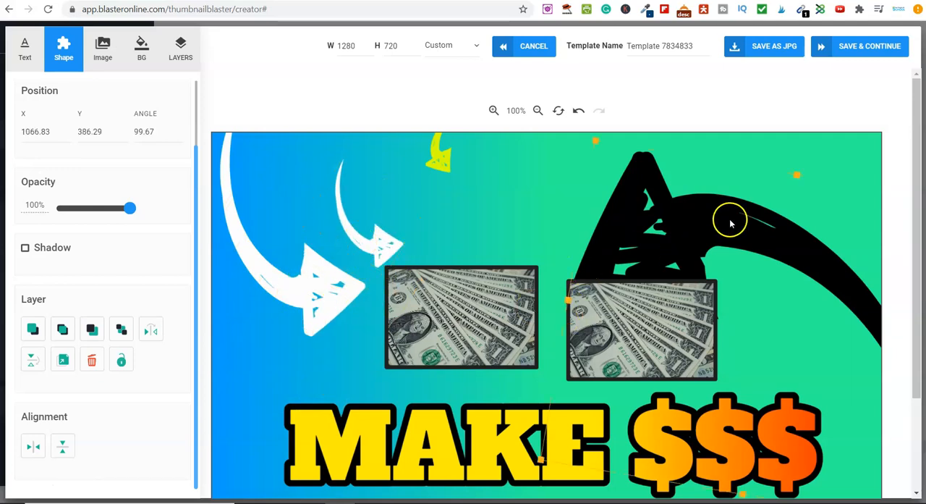
pyautogui.moveTo(595, 143); pyautogui.dragTo(726, 197)
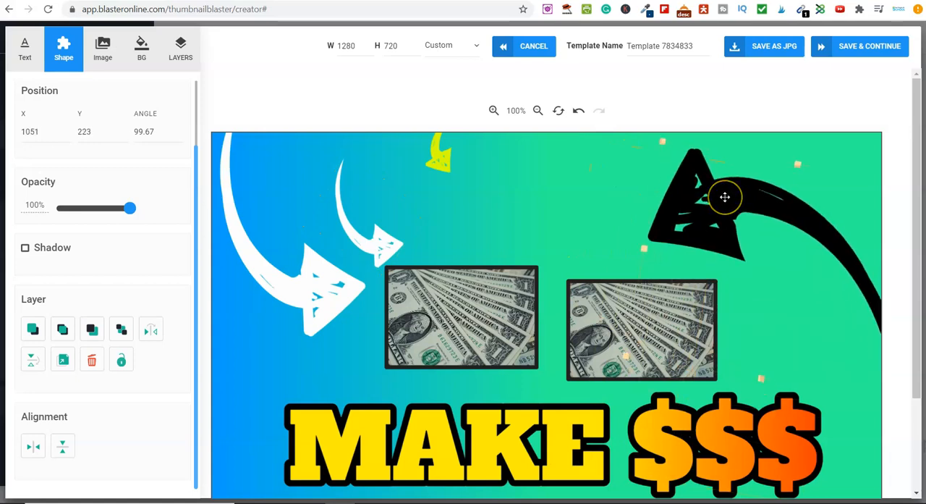
pyautogui.click(689, 230)
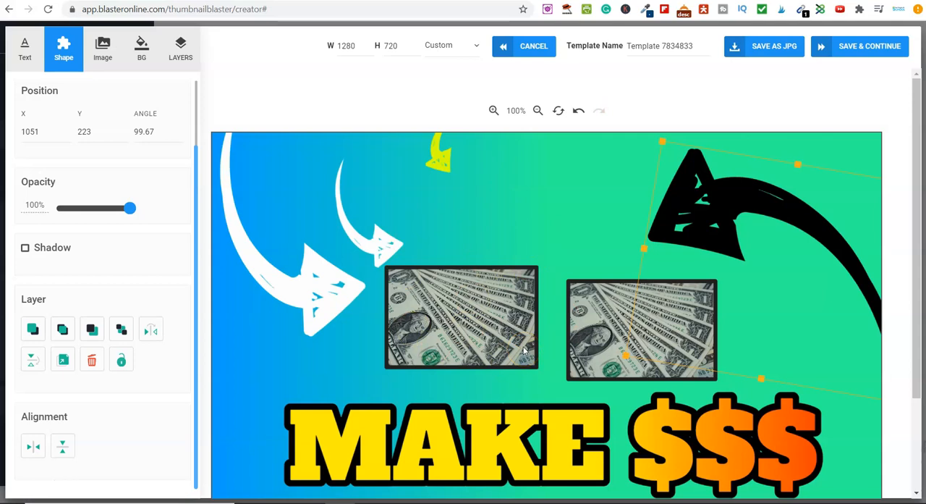
# Step: Close the thumbnail editor without saving and return to template selection
pyautogui.scroll(-2, 492, 347)
pyautogui.scroll(2, 496, 350)
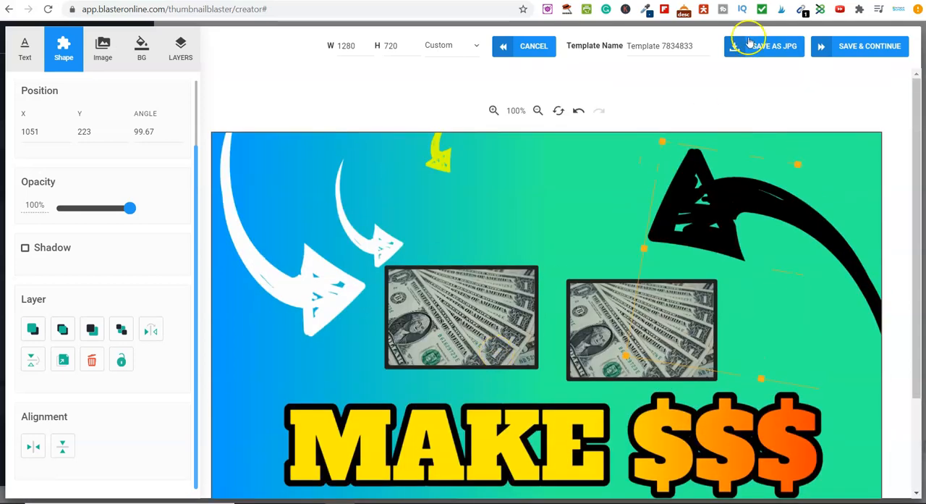
pyautogui.click(528, 47)
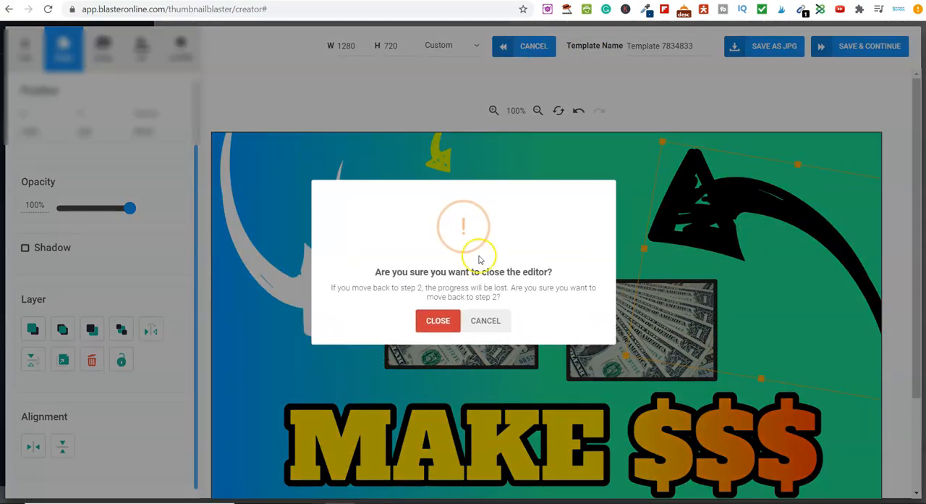
pyautogui.click(449, 325)
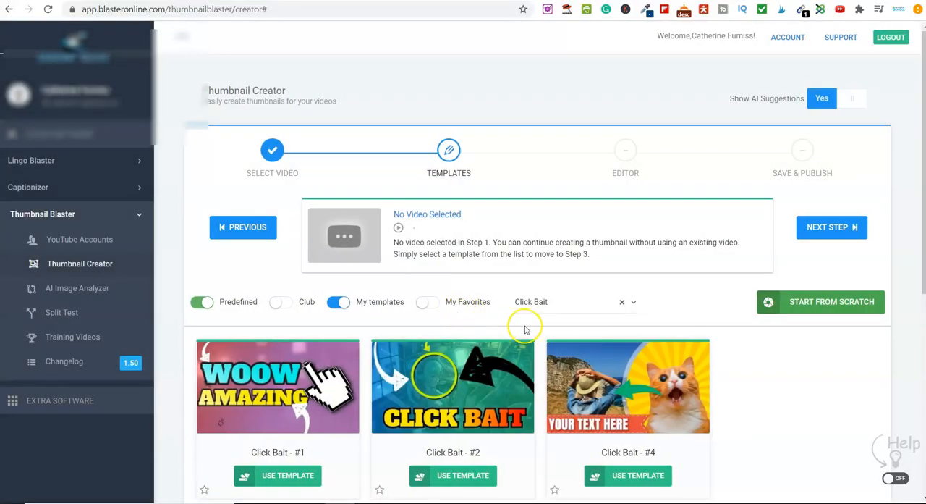
# Step: Clear the Click Bait category filter from the template list
pyautogui.click(622, 302)
pyautogui.click(682, 179)
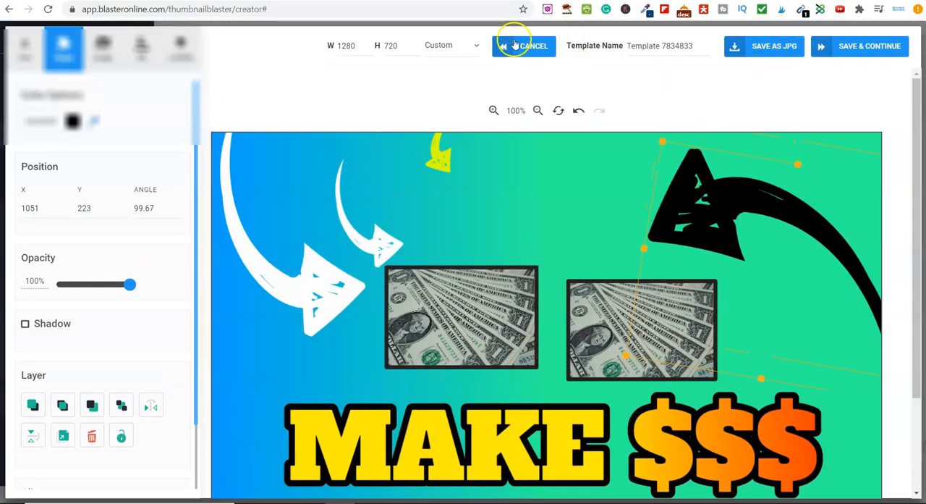
pyautogui.click(516, 45)
pyautogui.click(437, 322)
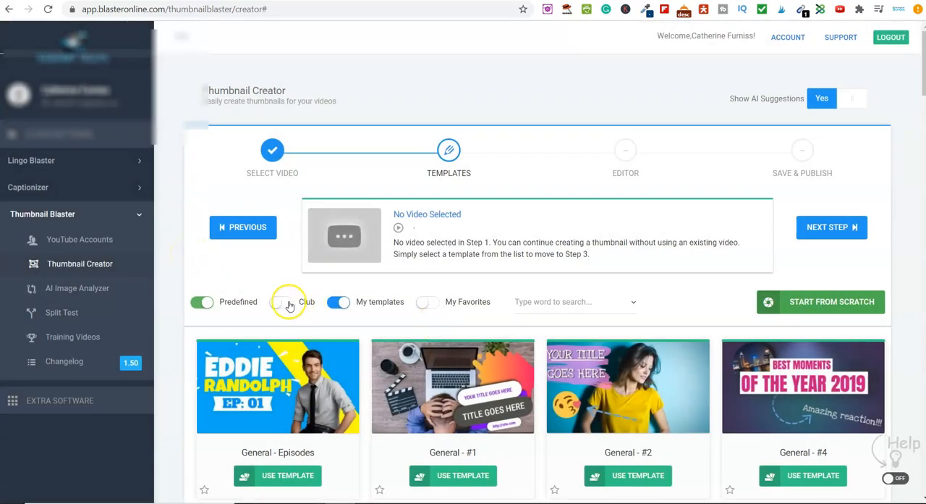
# Step: Limit the template list to Club templates and look through them
pyautogui.click(194, 310)
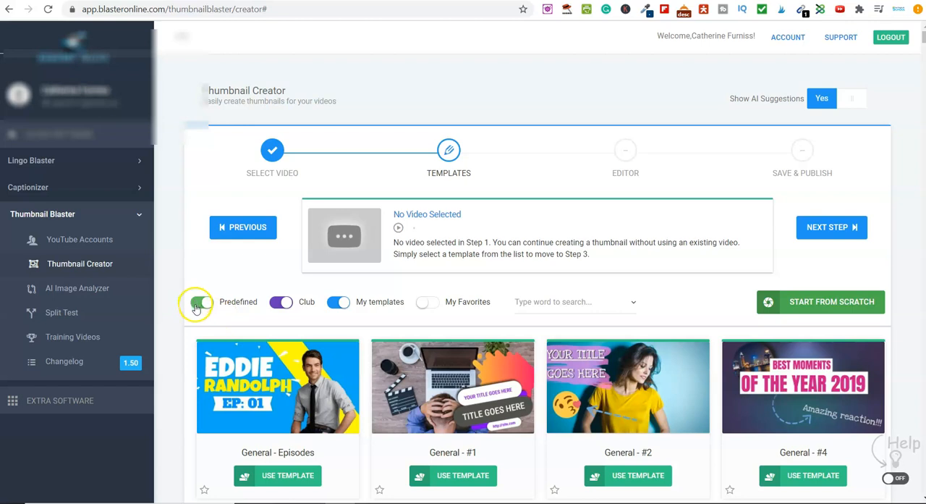
pyautogui.click(338, 303)
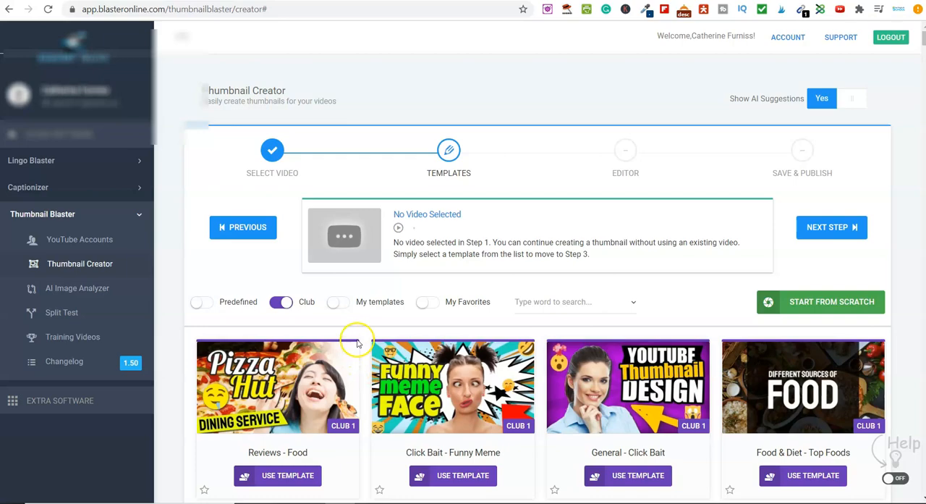
pyautogui.scroll(-5, 361, 344)
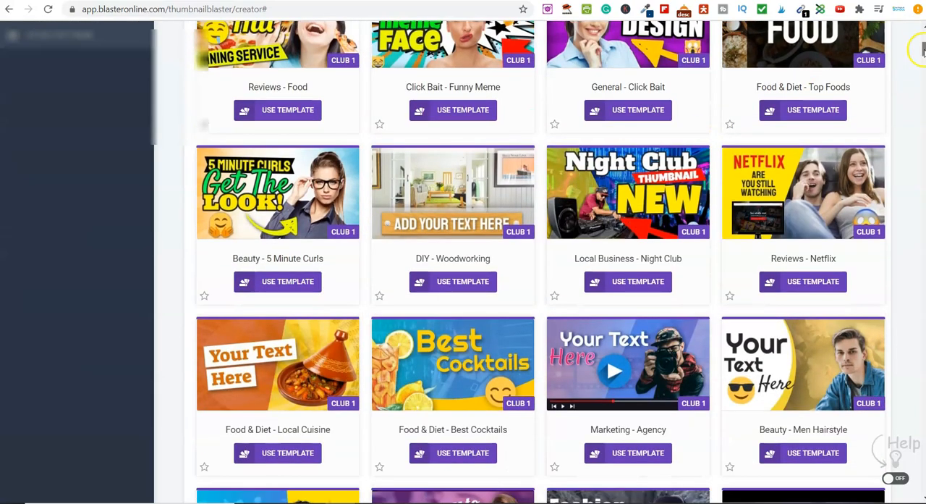
pyautogui.moveTo(923, 49); pyautogui.dragTo(923, 146)
pyautogui.moveTo(923, 72); pyautogui.dragTo(924, 37)
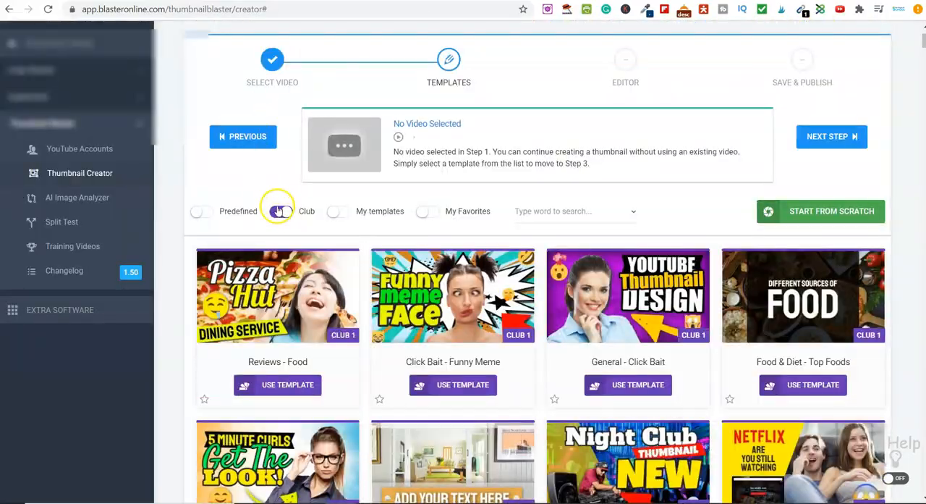
# Step: Show Predefined templates instead of Club ones and look through the whole list
pyautogui.click(278, 211)
pyautogui.click(202, 211)
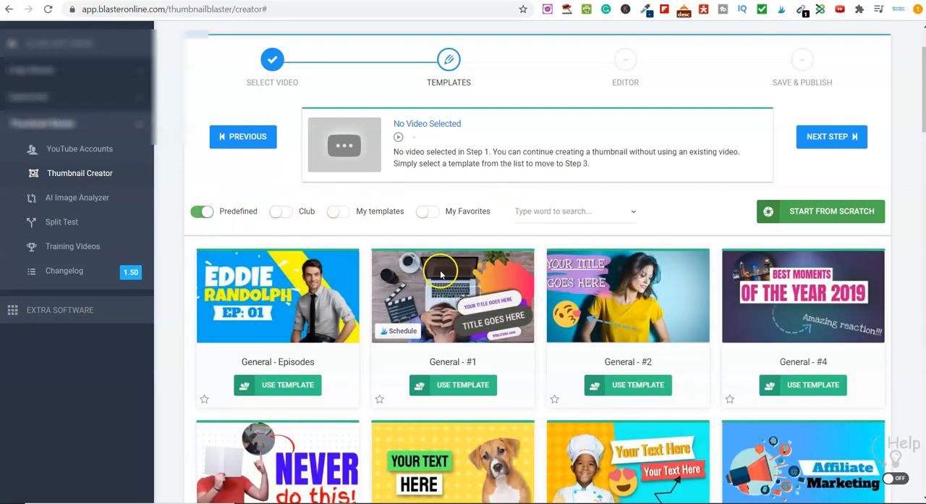
pyautogui.scroll(-5, 545, 272)
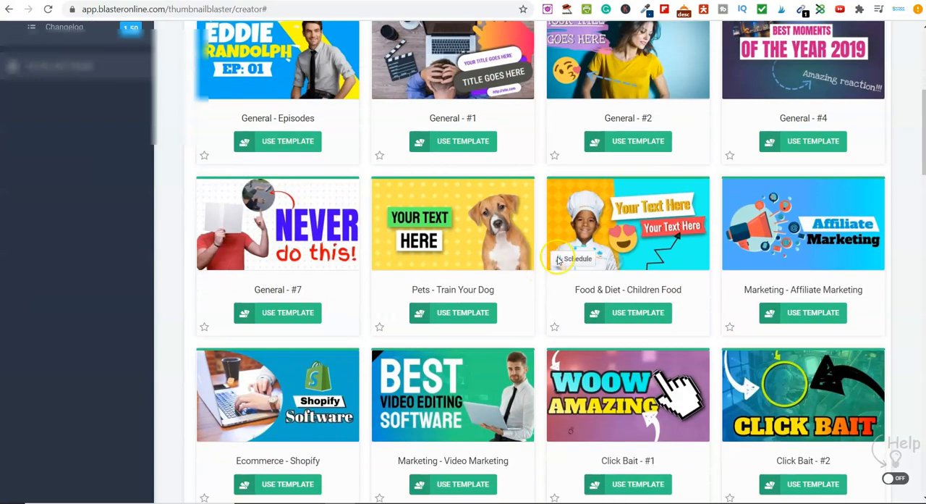
pyautogui.scroll(-9, 550, 303)
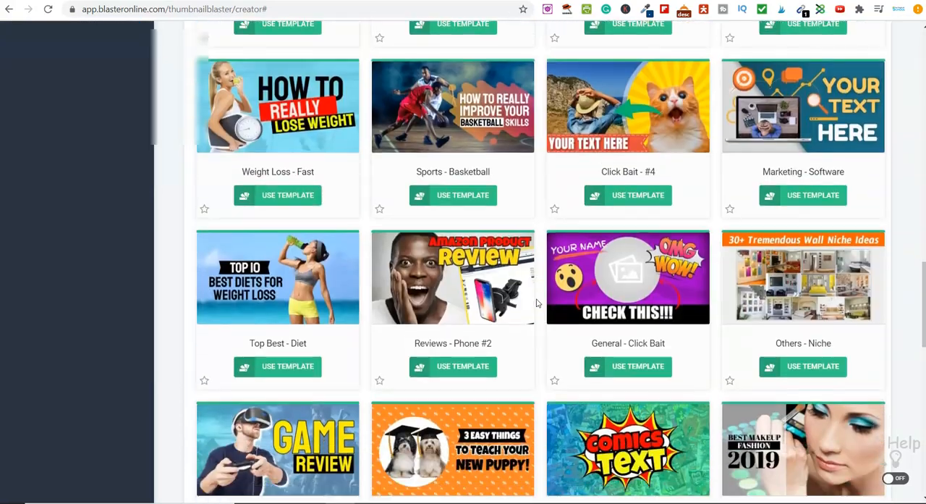
pyautogui.scroll(-8, 537, 302)
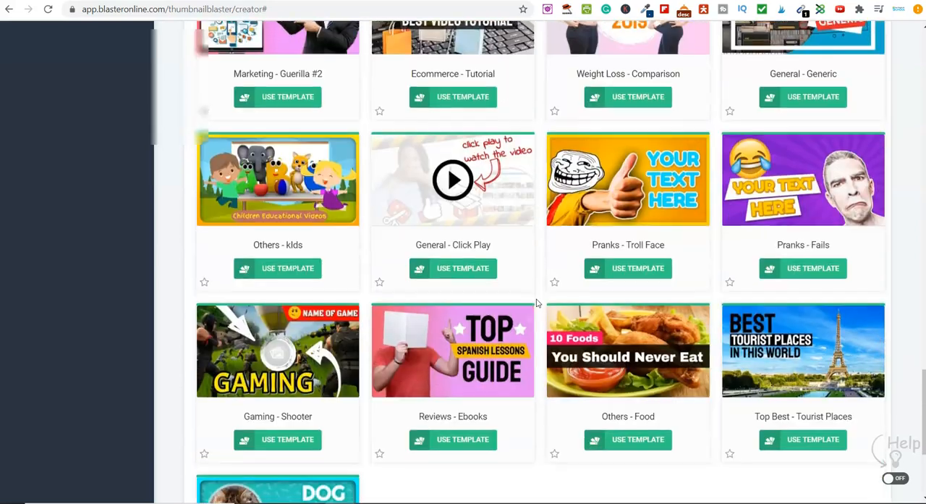
pyautogui.scroll(-3, 538, 302)
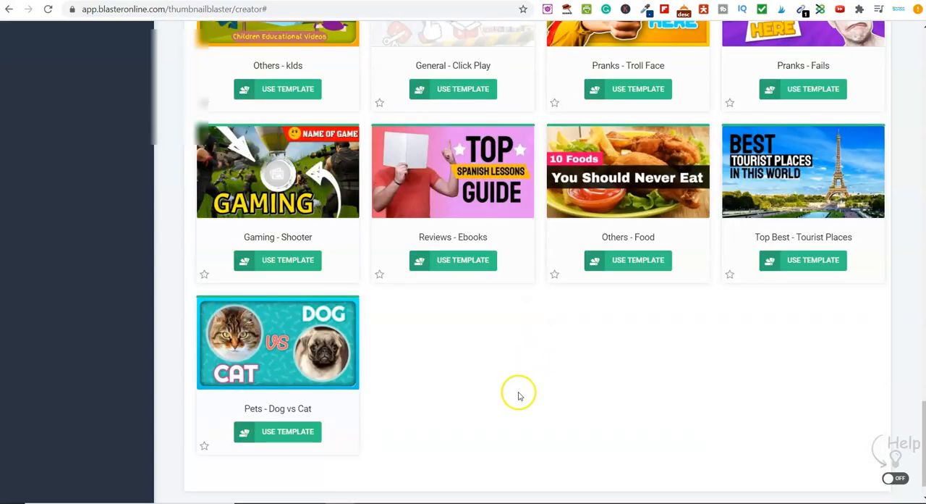
pyautogui.scroll(1, 519, 400)
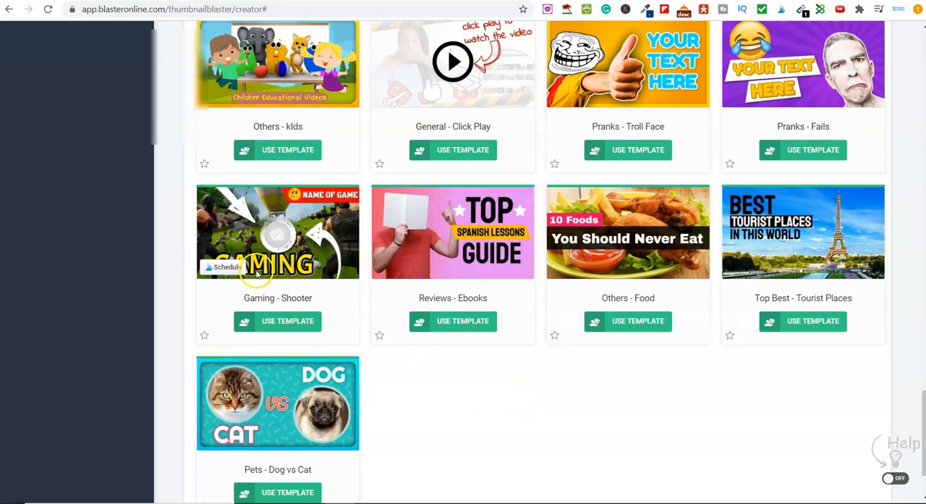
pyautogui.scroll(1, 548, 311)
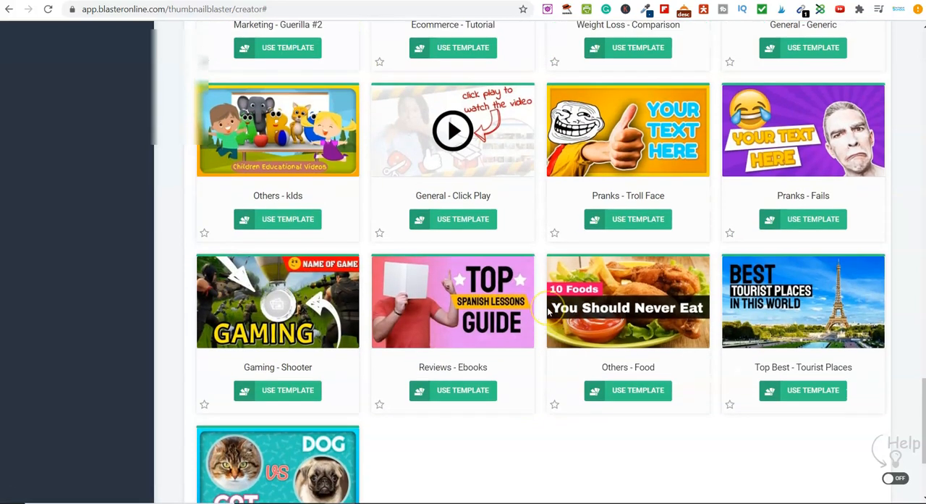
pyautogui.scroll(3, 548, 311)
pyautogui.scroll(3, 548, 311)
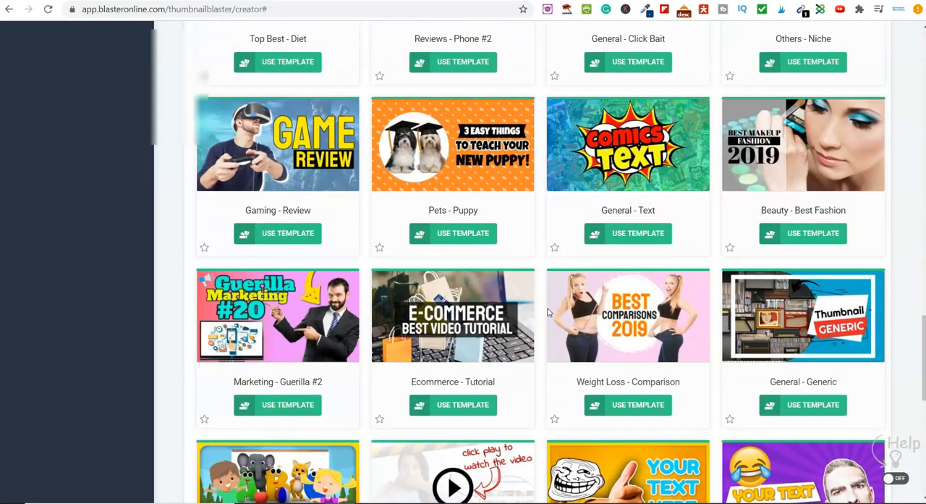
pyautogui.scroll(3, 548, 311)
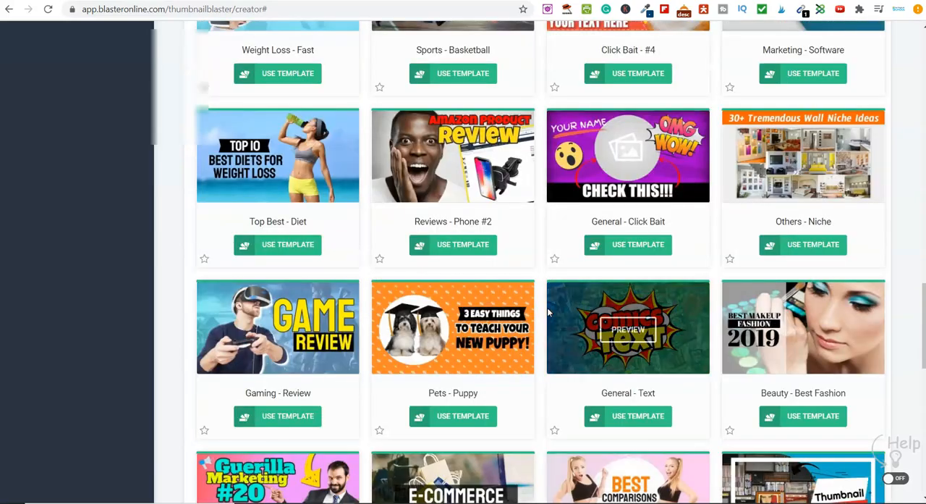
pyautogui.scroll(5, 548, 312)
pyautogui.scroll(7, 548, 312)
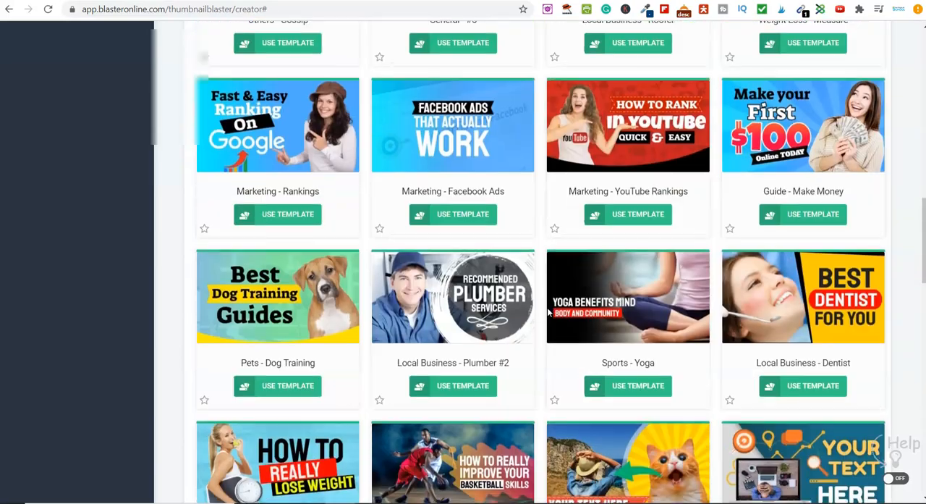
pyautogui.scroll(10, 521, 268)
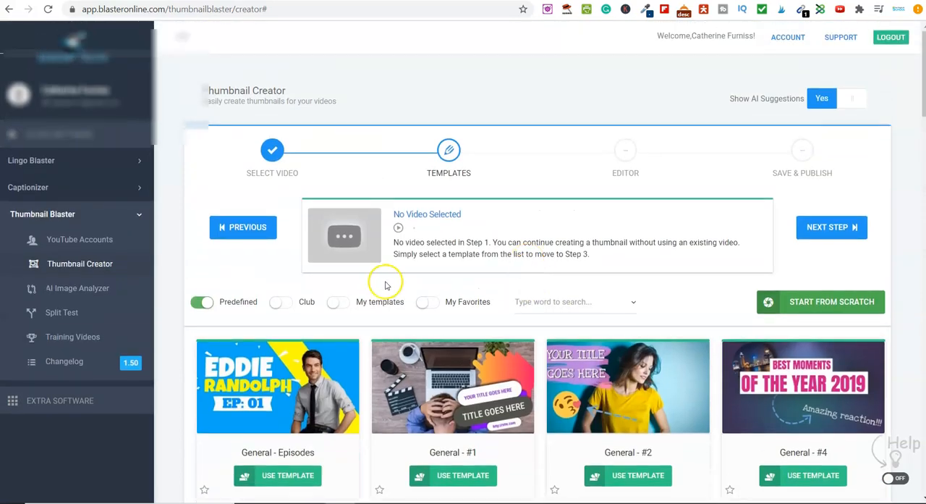
# Step: Switch the template list back to Club templates only and filter it by the Marketing category
pyautogui.click(203, 302)
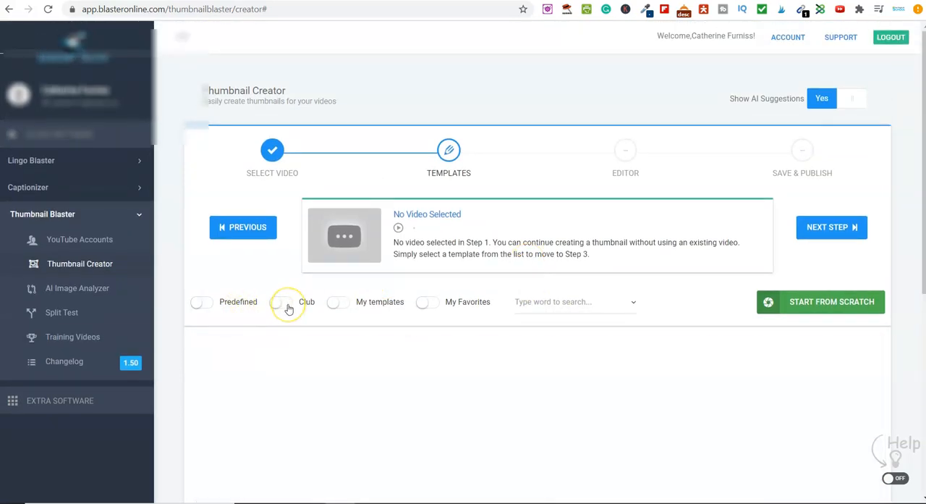
pyautogui.click(288, 308)
pyautogui.scroll(-2, 532, 330)
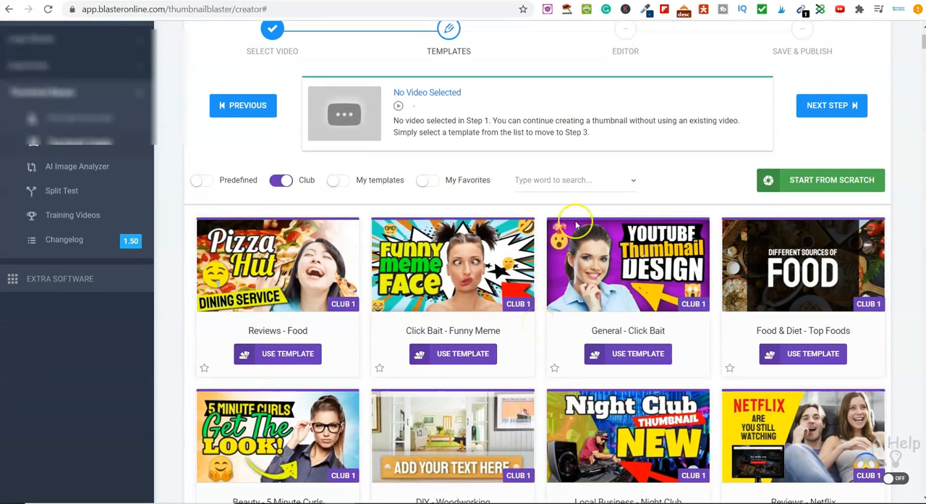
pyautogui.click(569, 179)
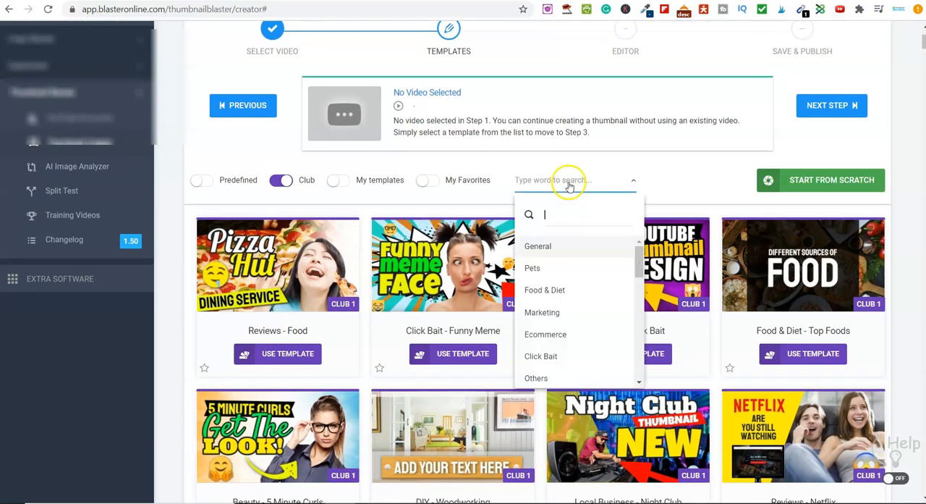
pyautogui.click(564, 315)
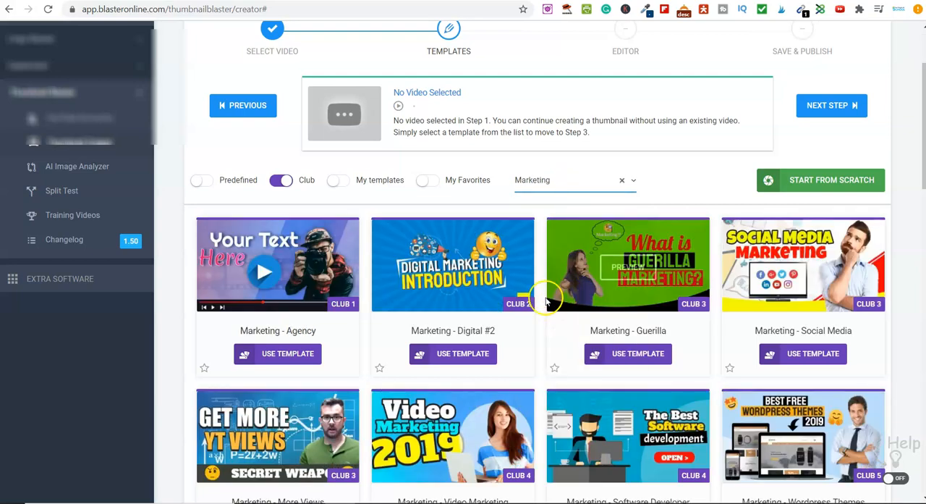
# Step: Examine the designs available among the Club templates in the Marketing category
pyautogui.scroll(-6, 546, 300)
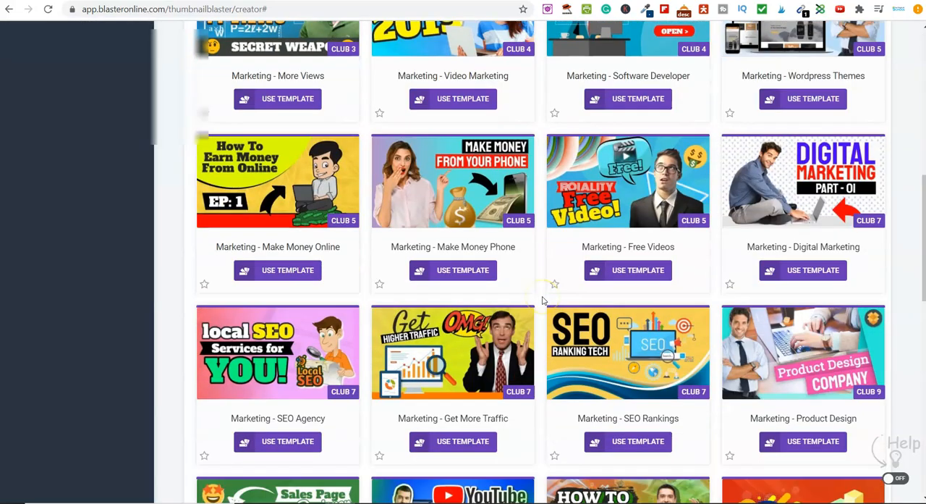
pyautogui.scroll(-4, 544, 301)
pyautogui.moveTo(642, 243)
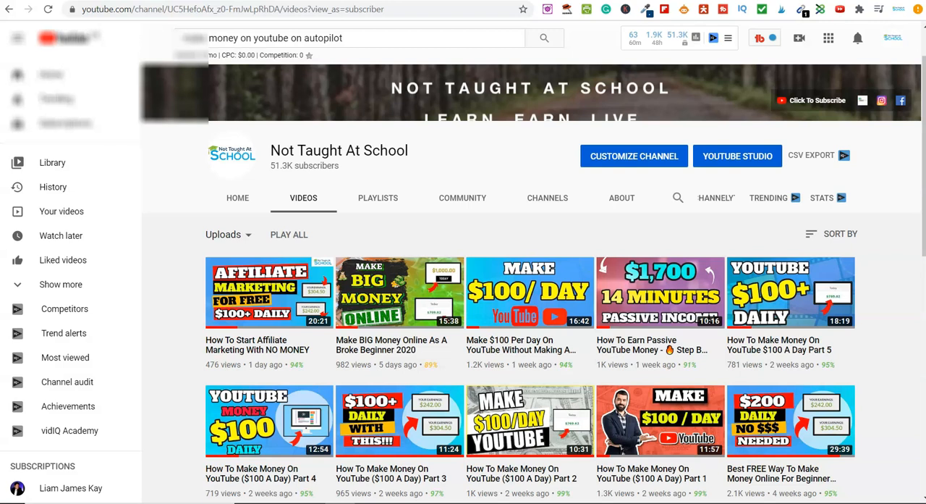
pyautogui.moveTo(376, 310)
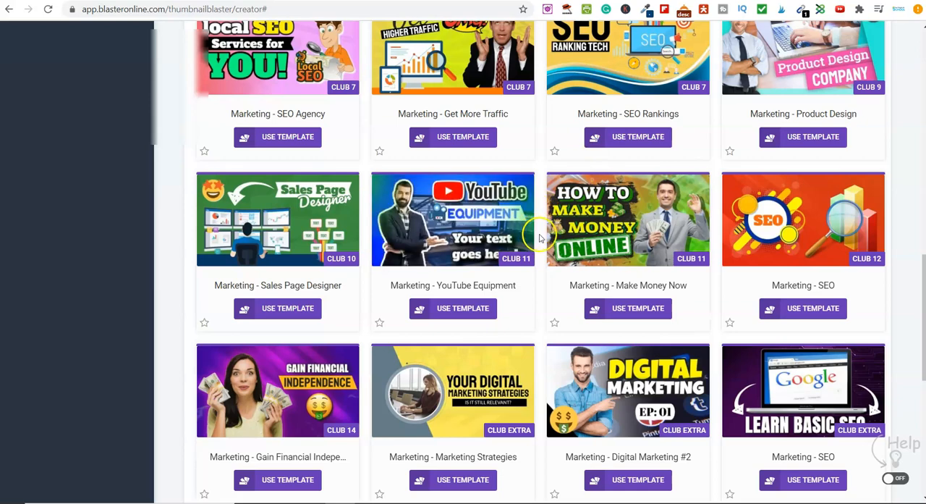
pyautogui.scroll(10, 540, 241)
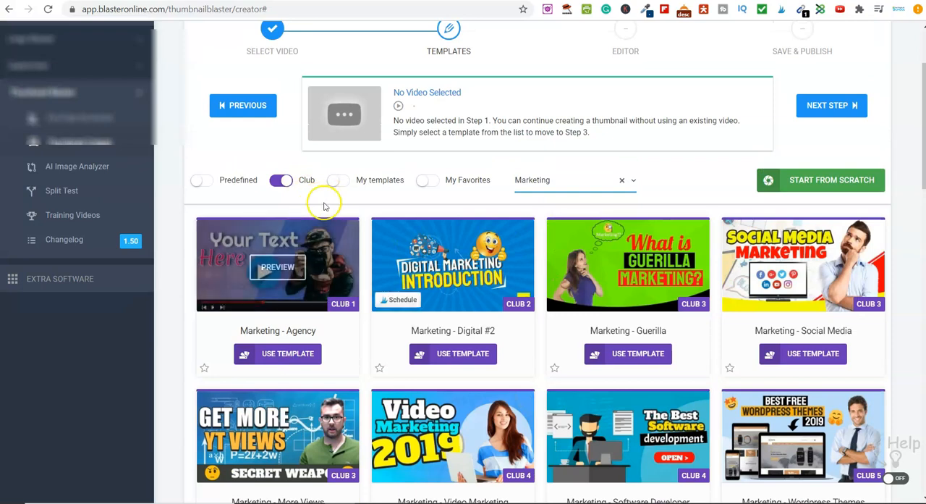
pyautogui.scroll(-4, 369, 264)
pyautogui.scroll(-2, 371, 267)
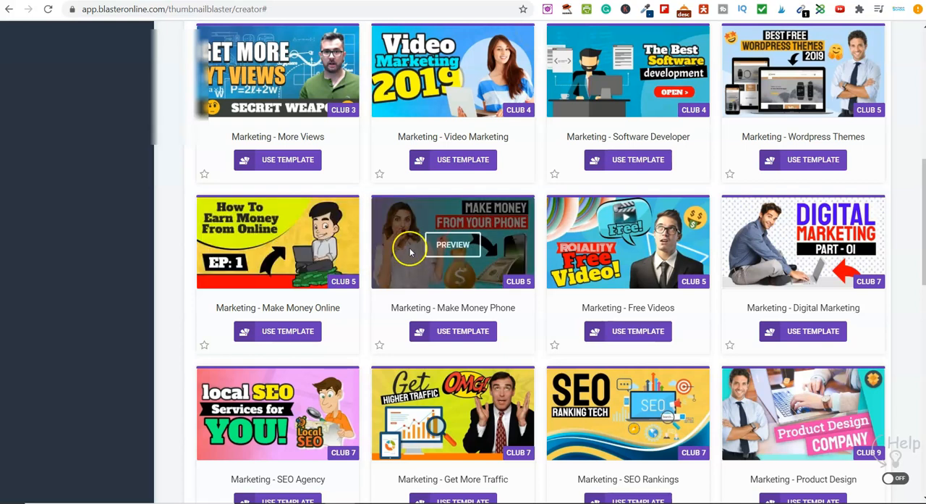
pyautogui.scroll(4, 544, 286)
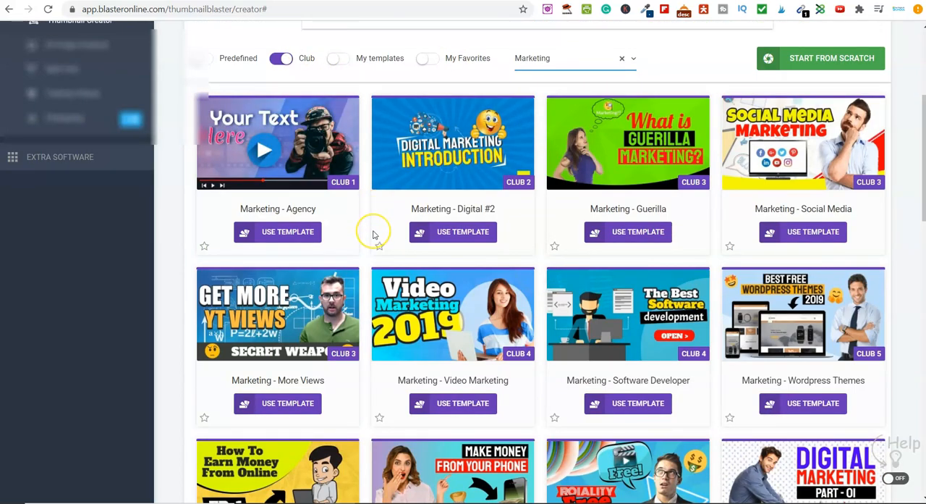
pyautogui.scroll(-8, 374, 234)
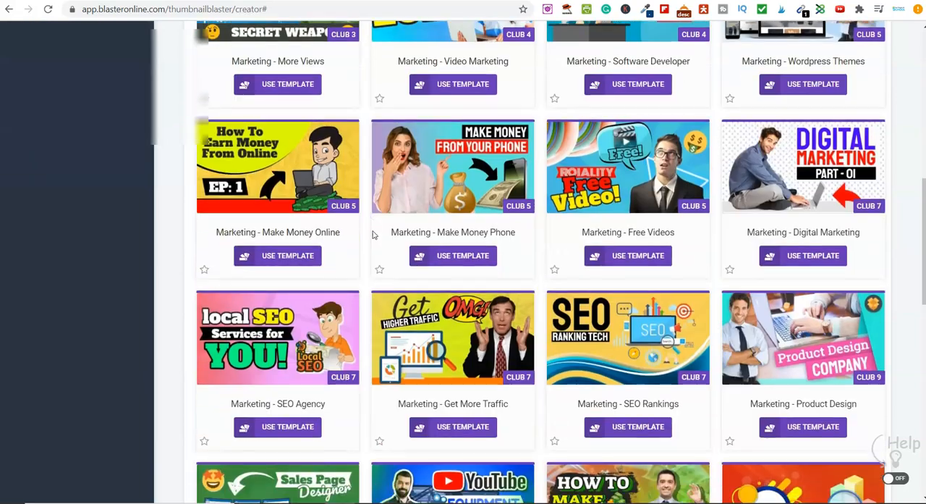
pyautogui.scroll(5, 371, 230)
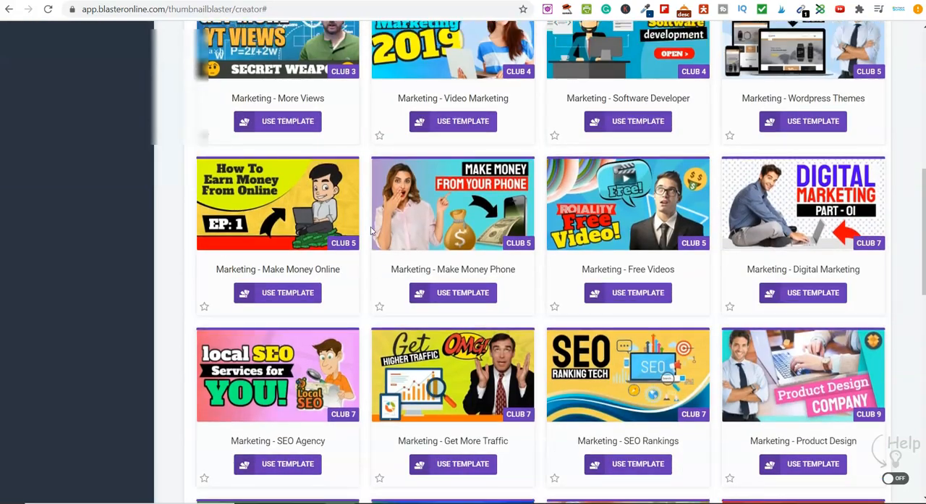
pyautogui.scroll(4, 371, 231)
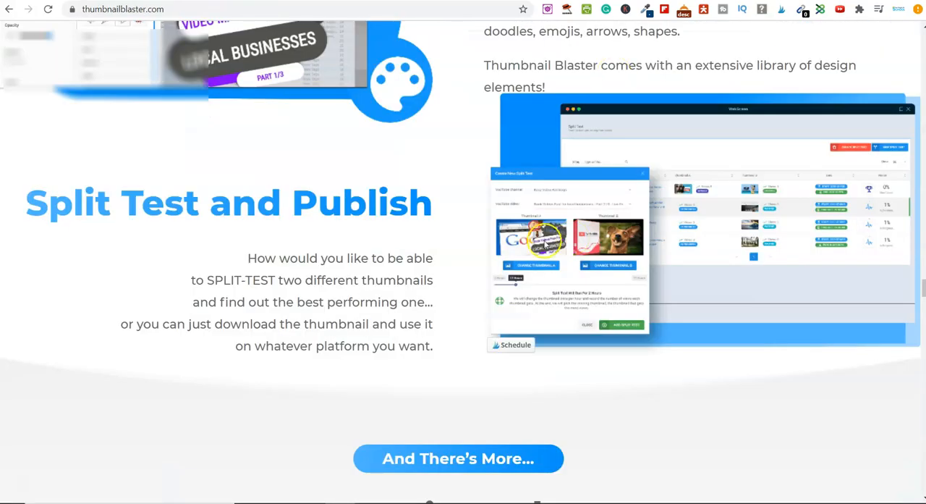
# Step: Review the testimonials, included features and purchase offer on the thumbnailblaster.com sales page
pyautogui.scroll(-13, 547, 245)
pyautogui.scroll(-16, 485, 191)
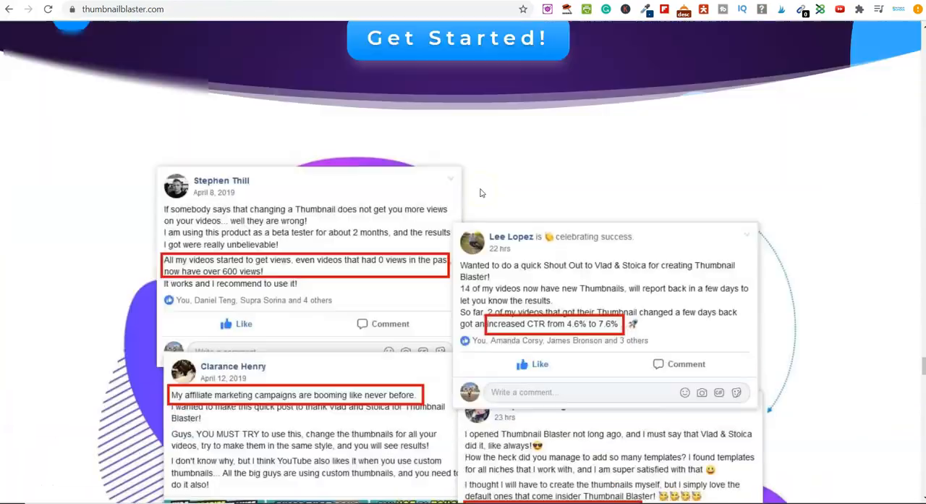
pyautogui.scroll(-15, 482, 192)
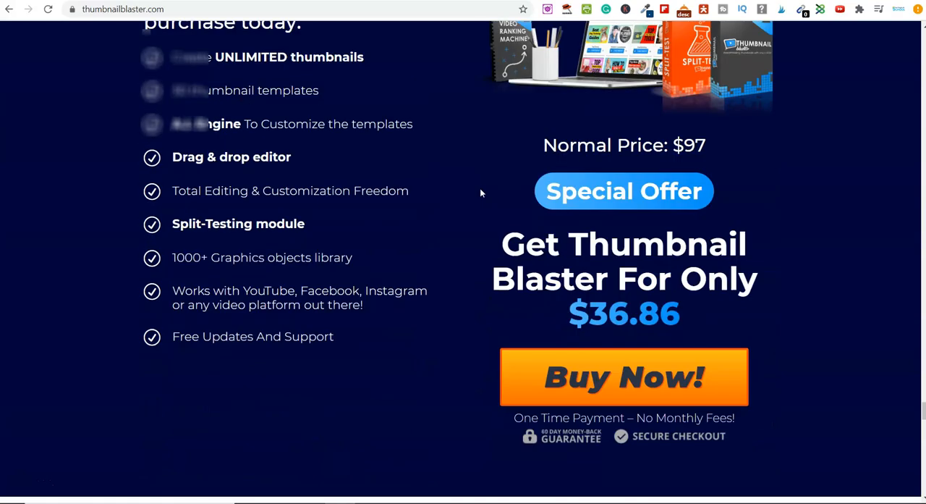
pyautogui.scroll(-1, 479, 193)
pyautogui.moveTo(592, 249); pyautogui.dragTo(788, 261)
pyautogui.click(676, 211)
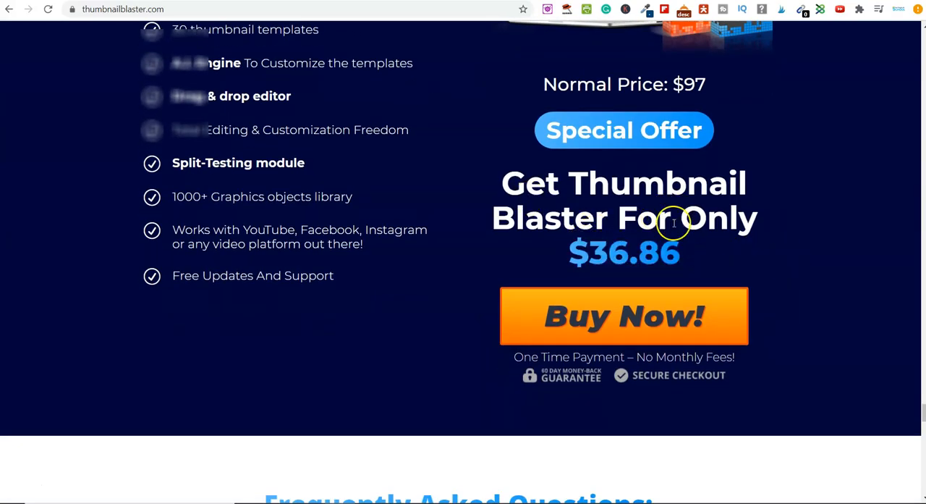
pyautogui.scroll(1, 675, 217)
pyautogui.scroll(2, 694, 242)
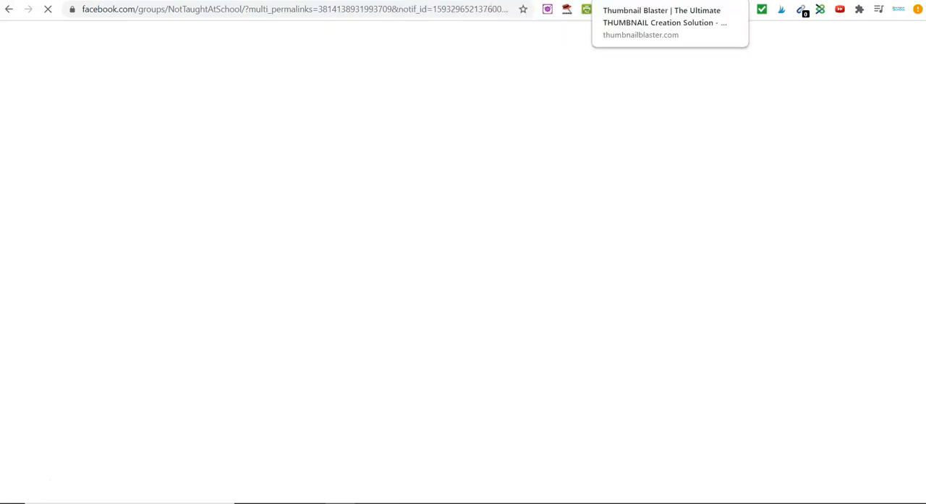
pyautogui.click(620, 1)
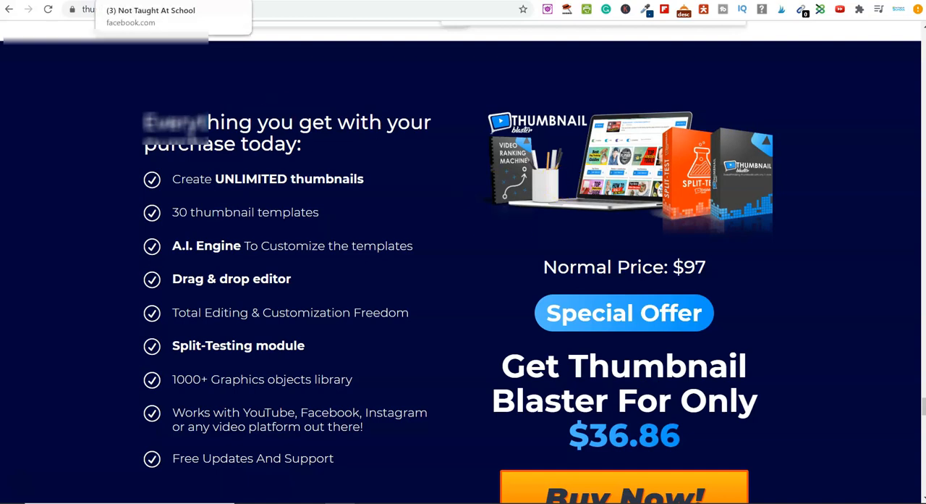
# Step: Switch to the Not Taught At School Facebook group and look over its discussion posts, announcements and posting area
pyautogui.click(138, 1)
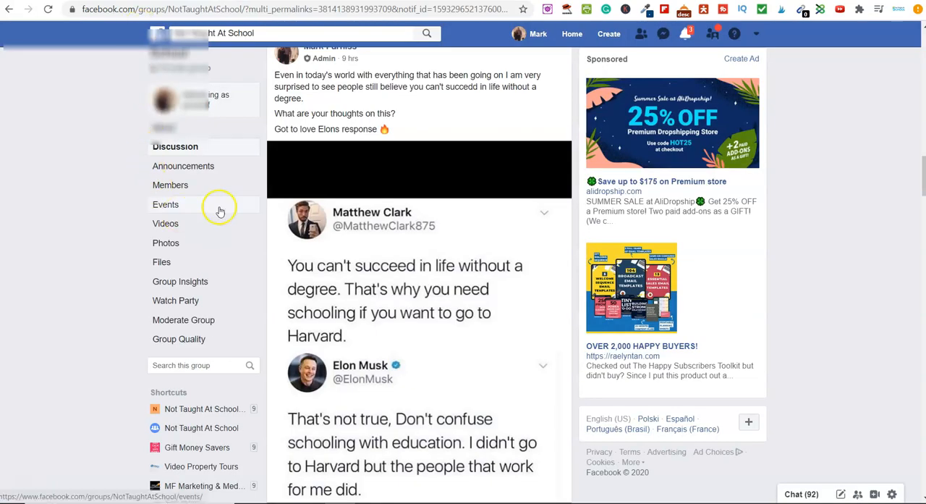
pyautogui.scroll(2, 432, 313)
pyautogui.scroll(10, 432, 314)
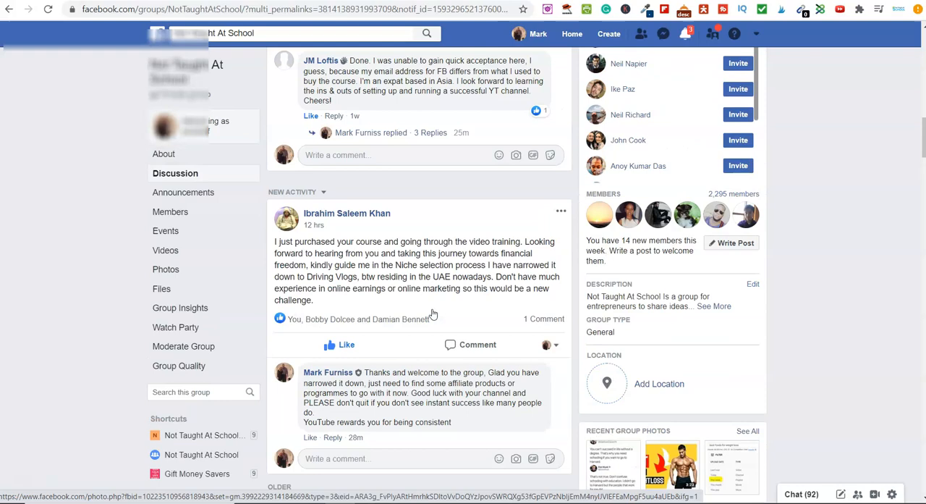
pyautogui.scroll(8, 432, 314)
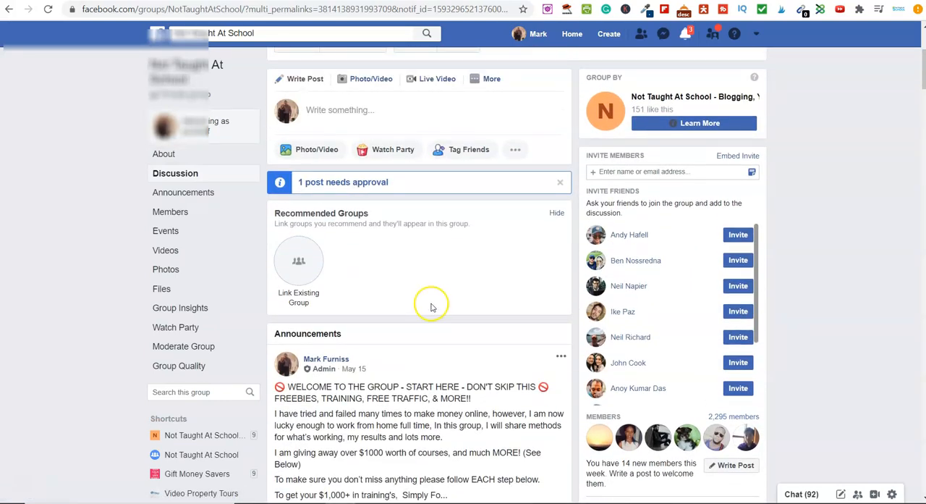
pyautogui.scroll(1, 432, 313)
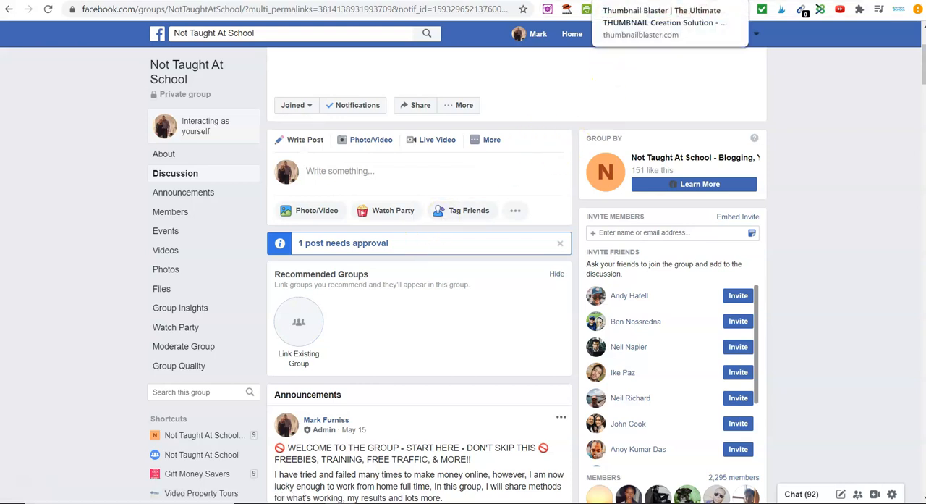
# Step: Return to the thumbnailblaster.com sales page and re-examine the customer testimonials and the purchase offer
pyautogui.click(611, 1)
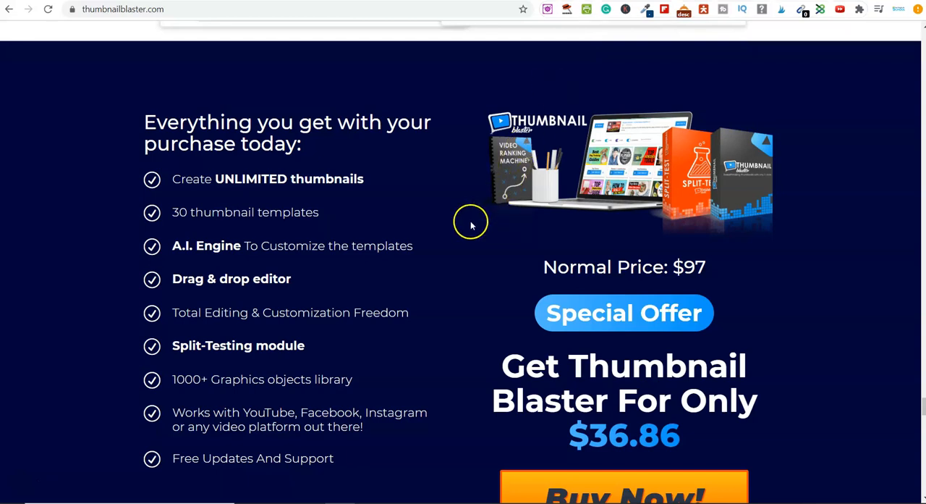
pyautogui.scroll(3, 466, 232)
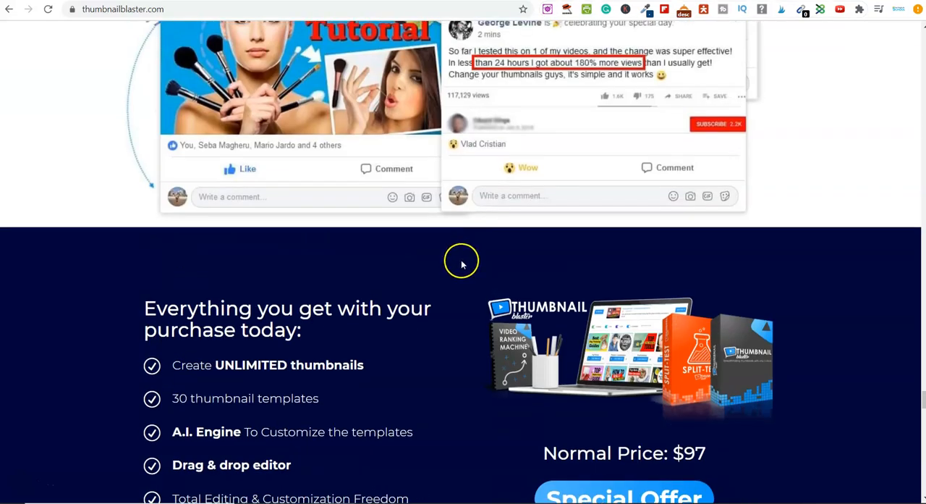
pyautogui.scroll(2, 462, 265)
pyautogui.scroll(1, 462, 264)
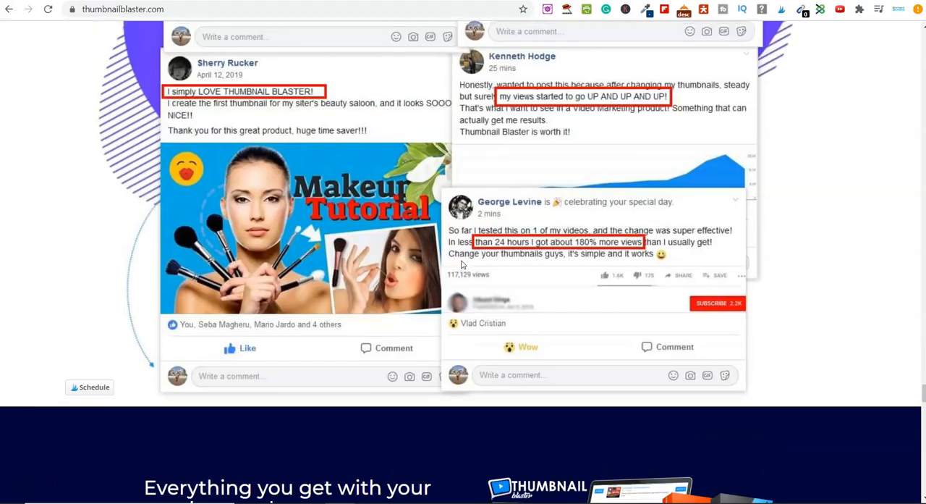
pyautogui.scroll(8, 462, 264)
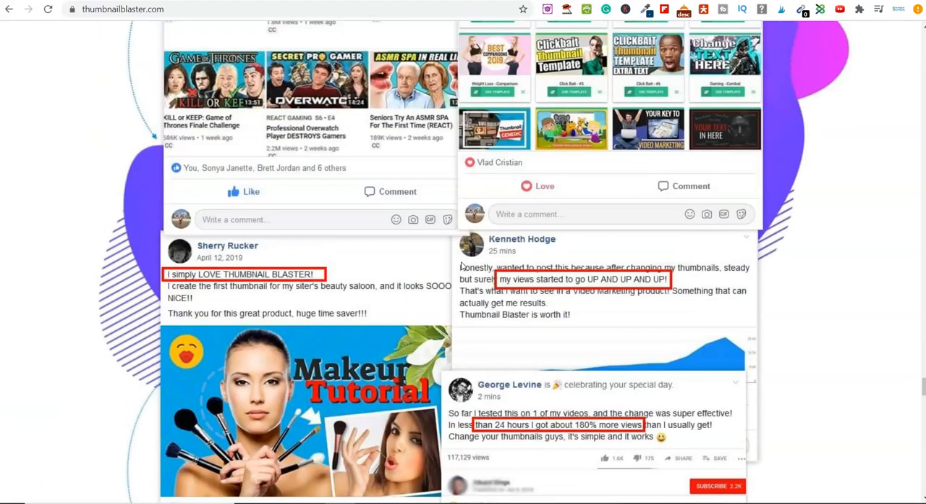
pyautogui.scroll(-15, 462, 265)
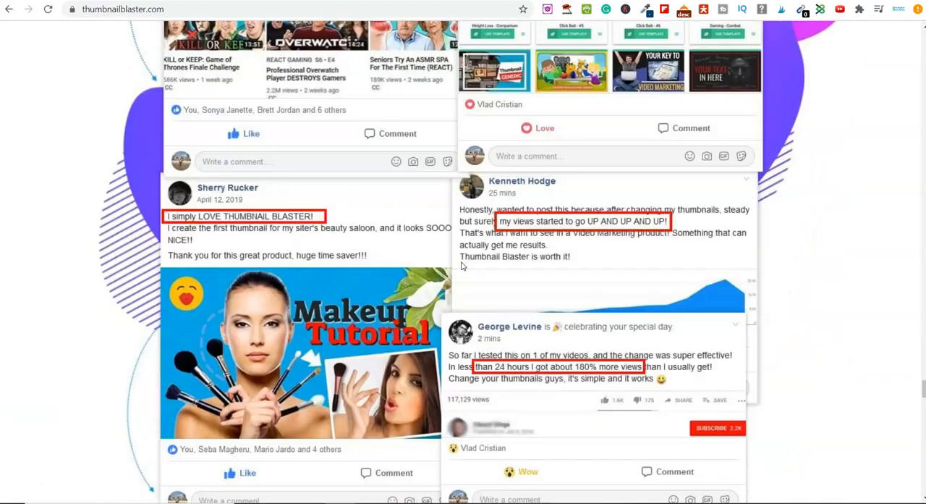
pyautogui.scroll(3, 641, 378)
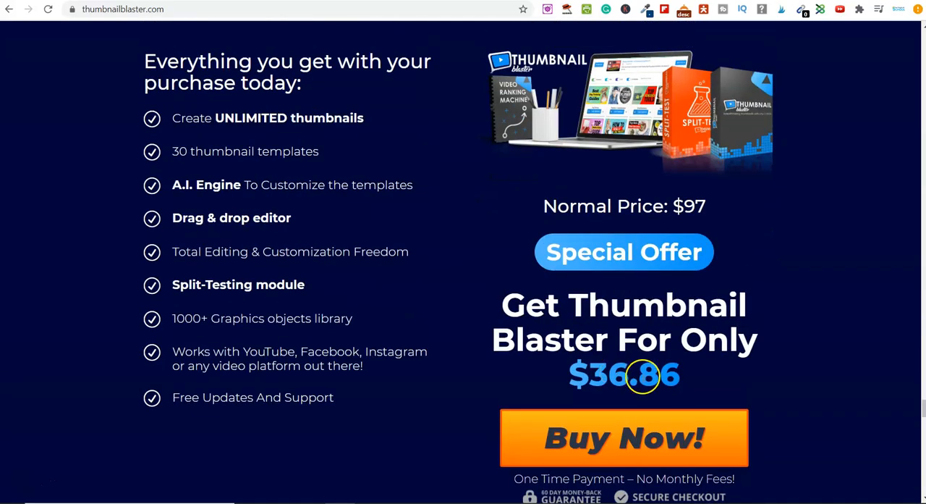
pyautogui.scroll(3, 662, 377)
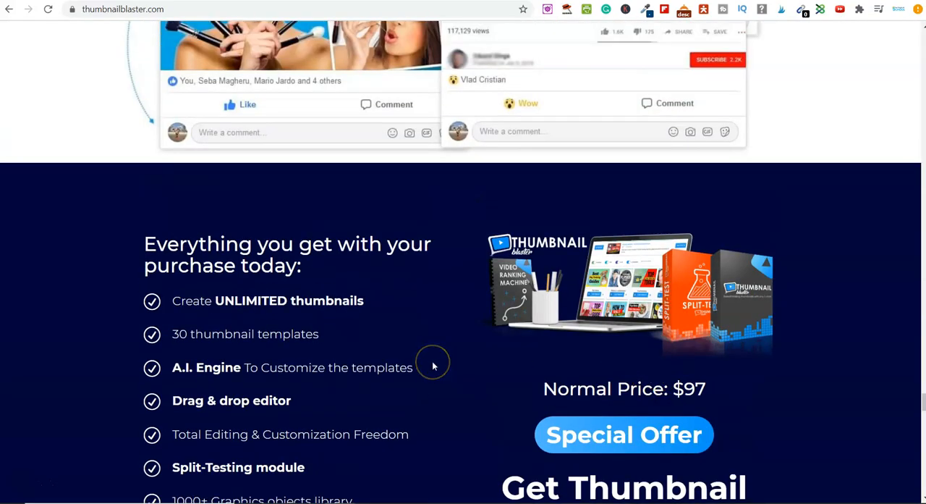
pyautogui.scroll(3, 433, 365)
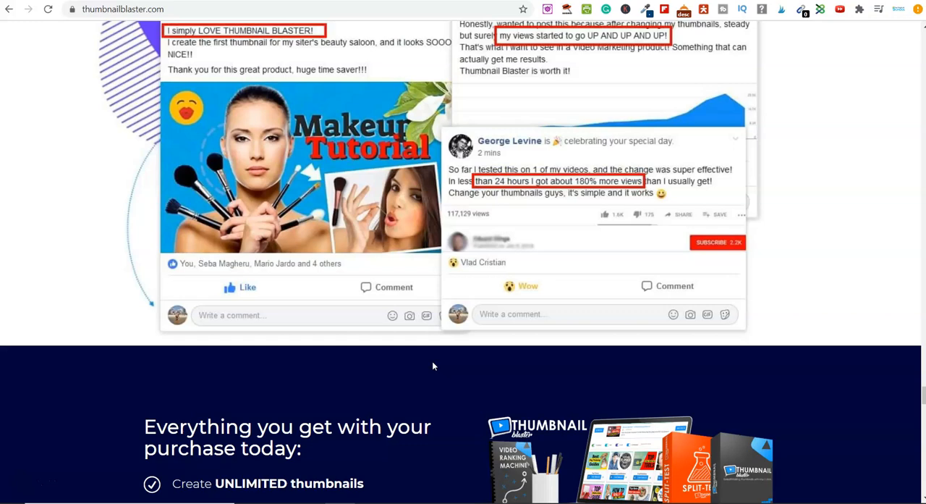
pyautogui.scroll(9, 433, 366)
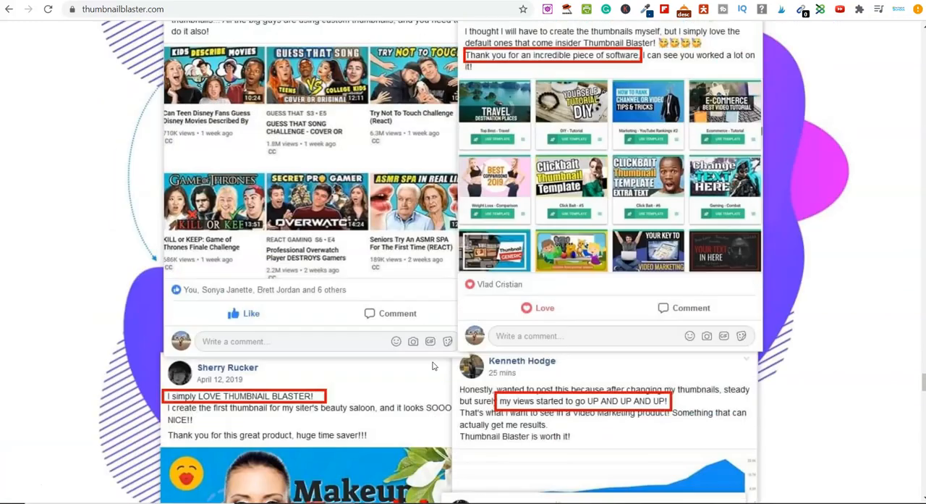